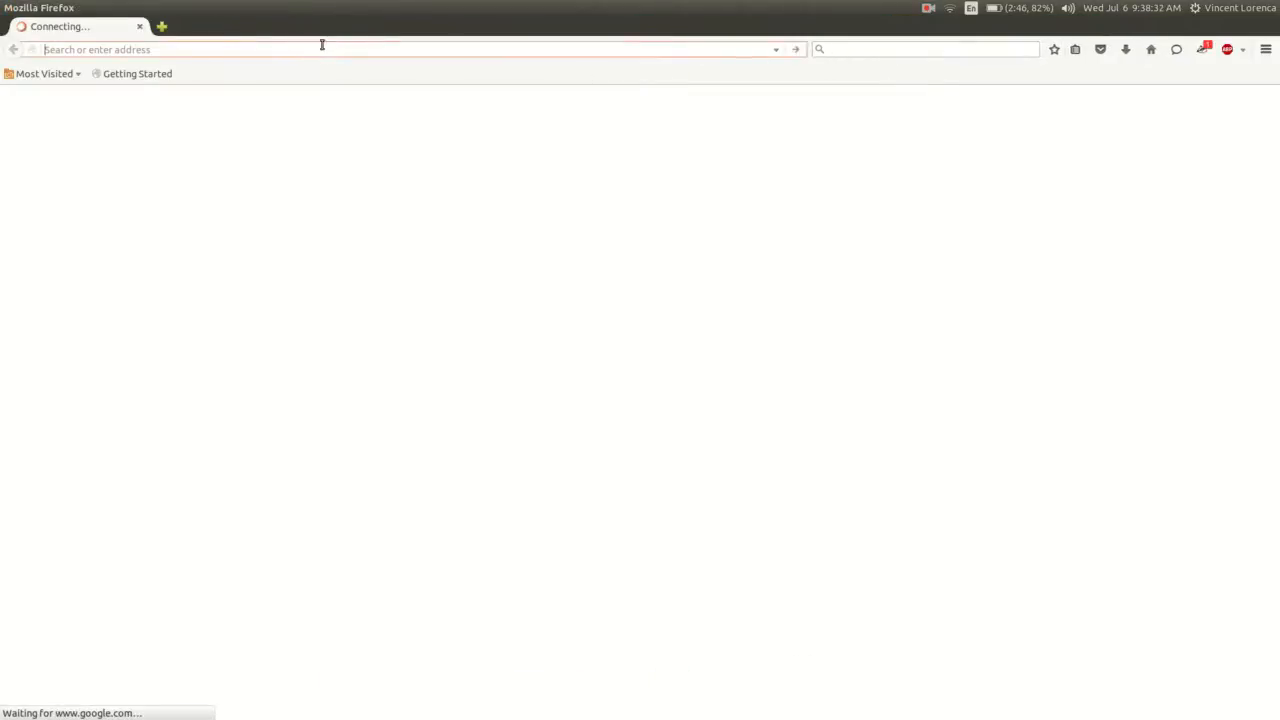
Search Google for "ubuntu 16.04".
text(buntu)
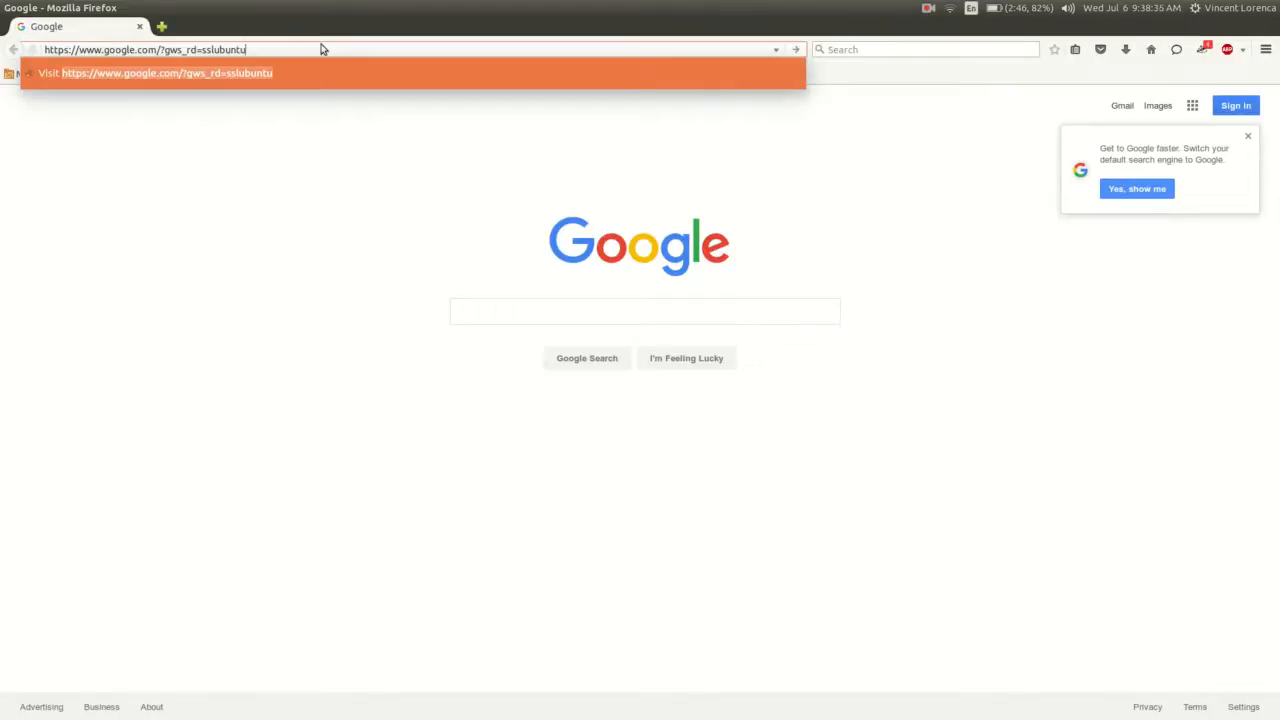
click(486, 307)
text(ubuntu)
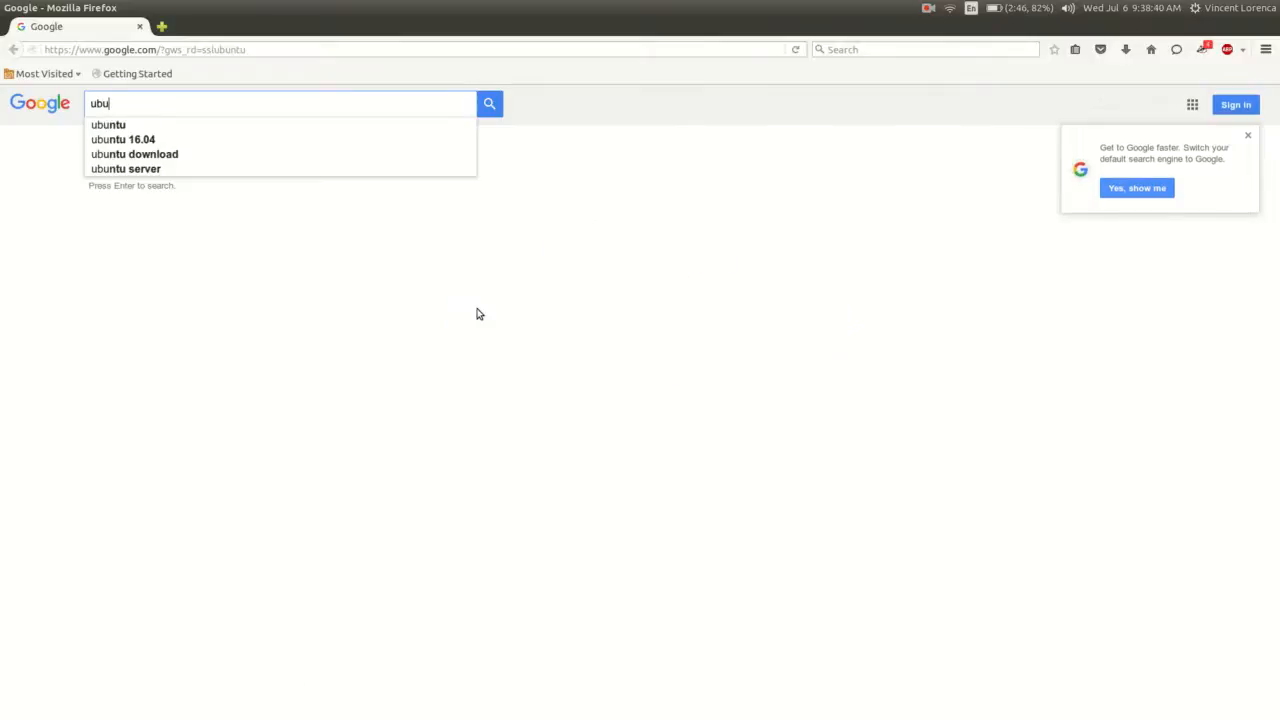
key(Down)
key(Down)
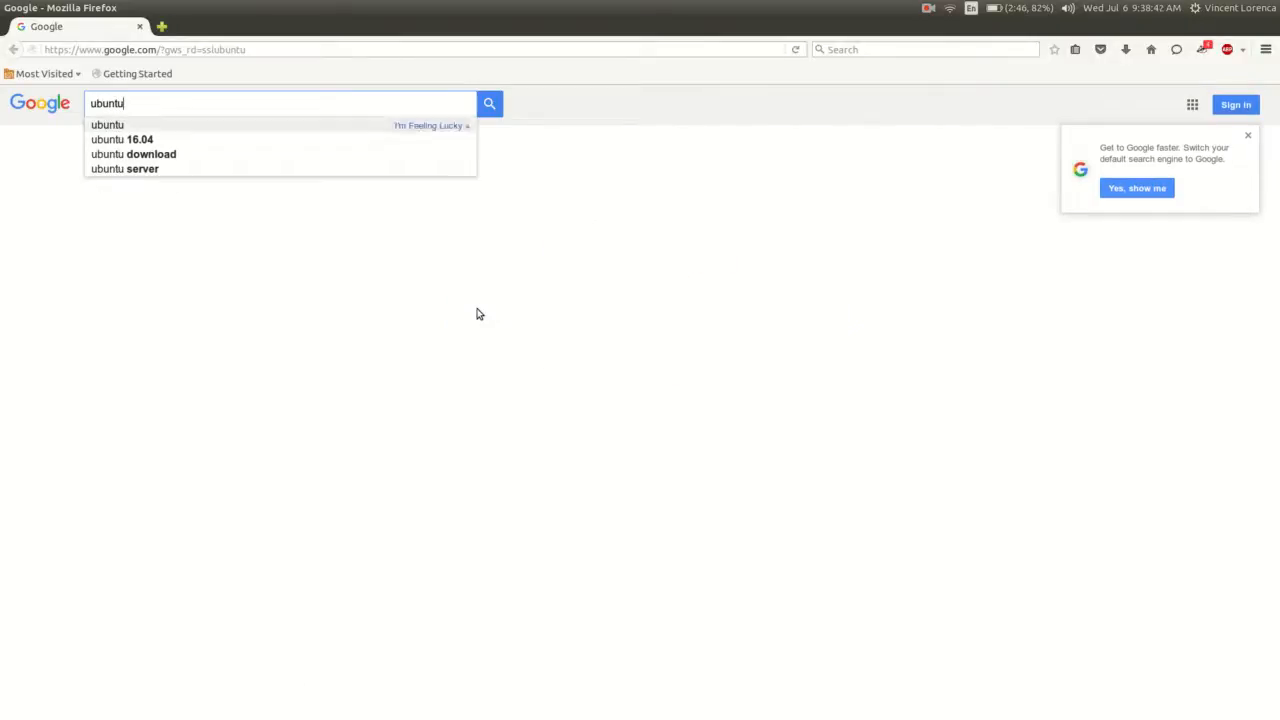
key(Return)
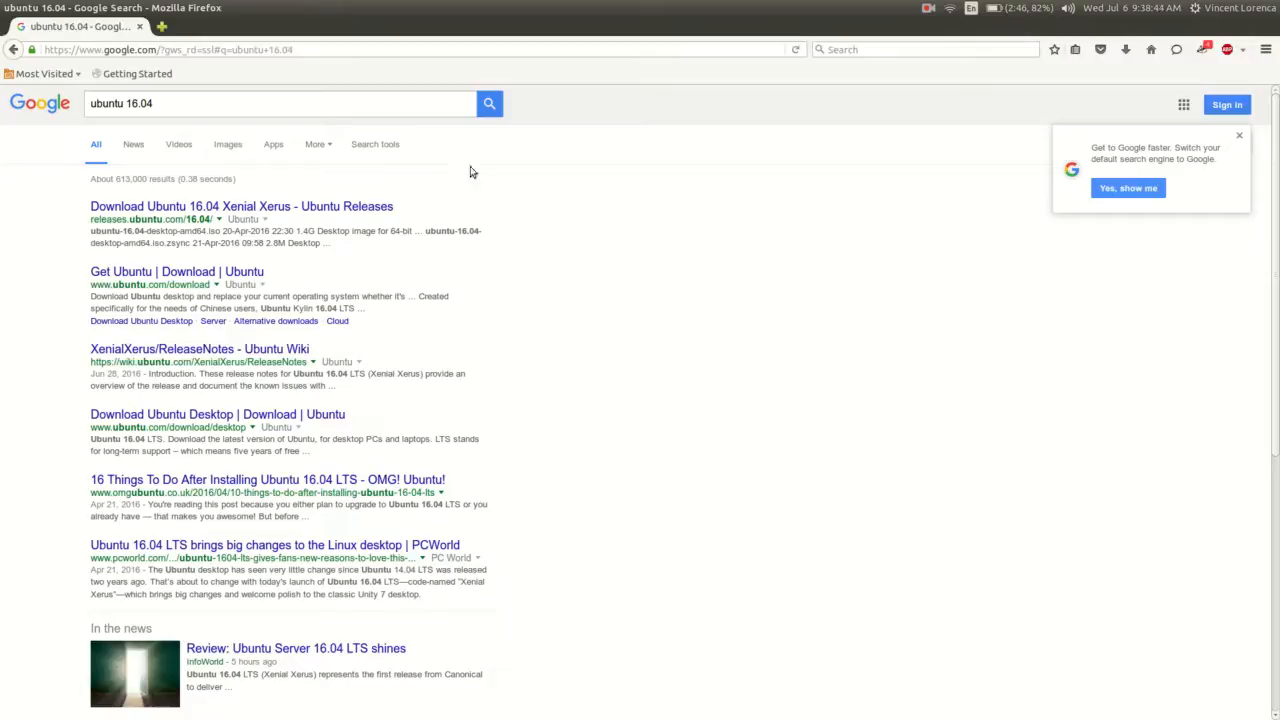
Go to Ubuntu's Get Ubuntu page from the search results and request the Ubuntu 16.04 LTS desktop download.
click(205, 275)
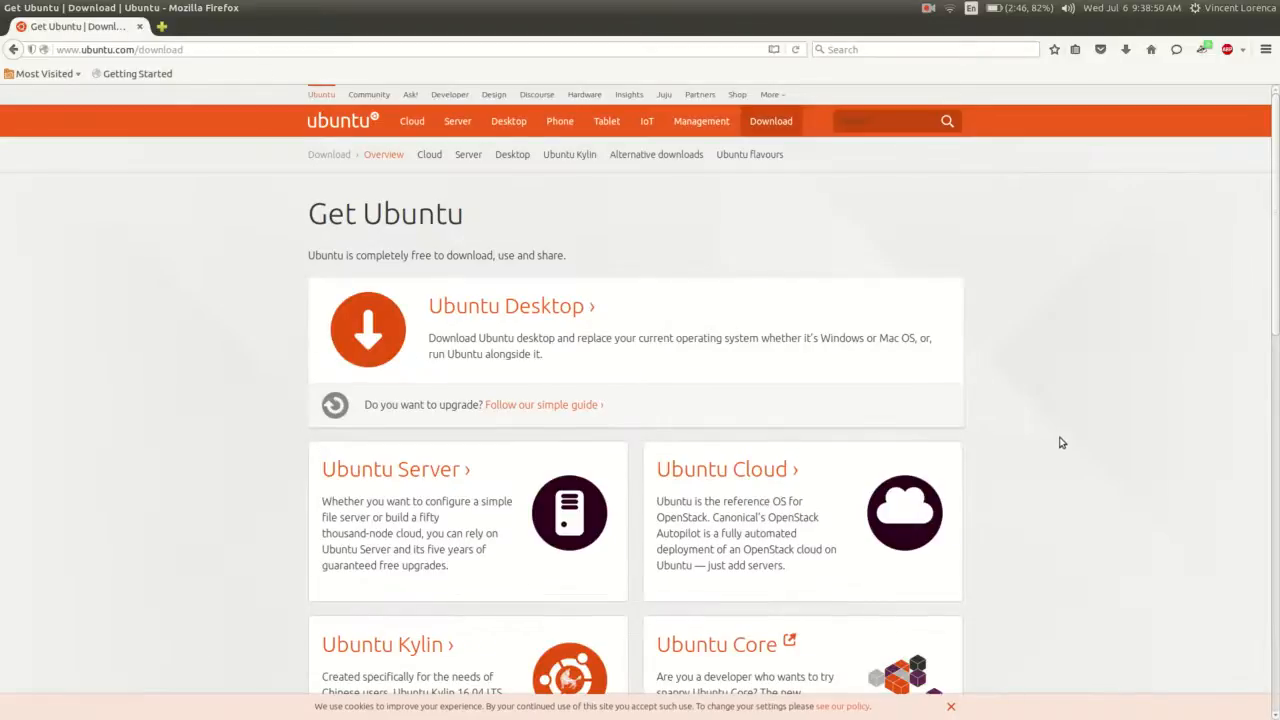
scroll(1062, 444, down, 3)
scroll(1064, 446, up, 3)
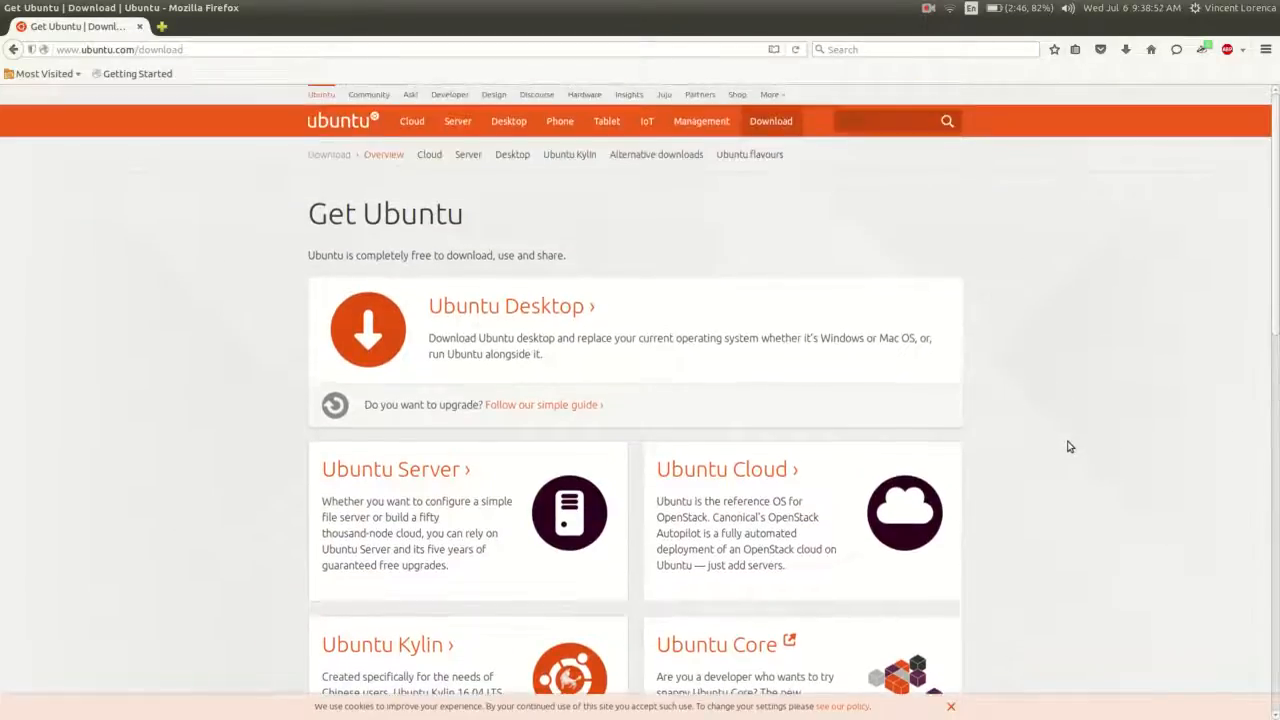
click(463, 309)
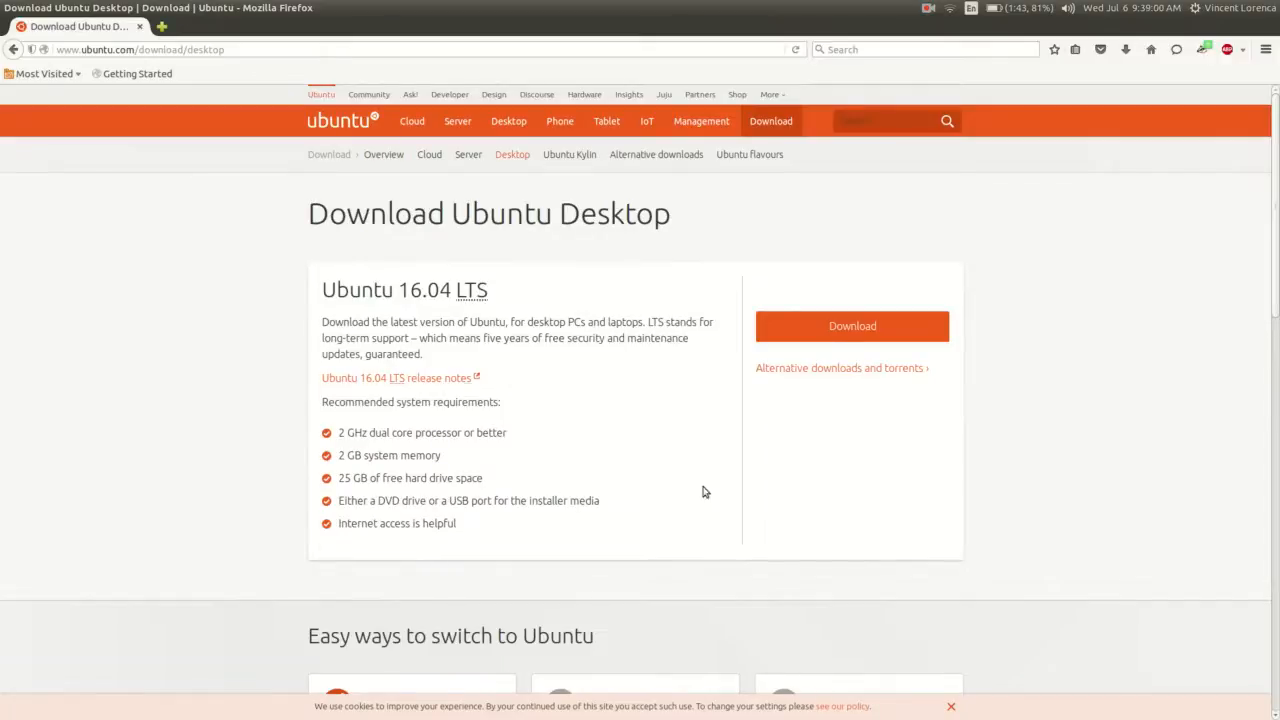
click(841, 325)
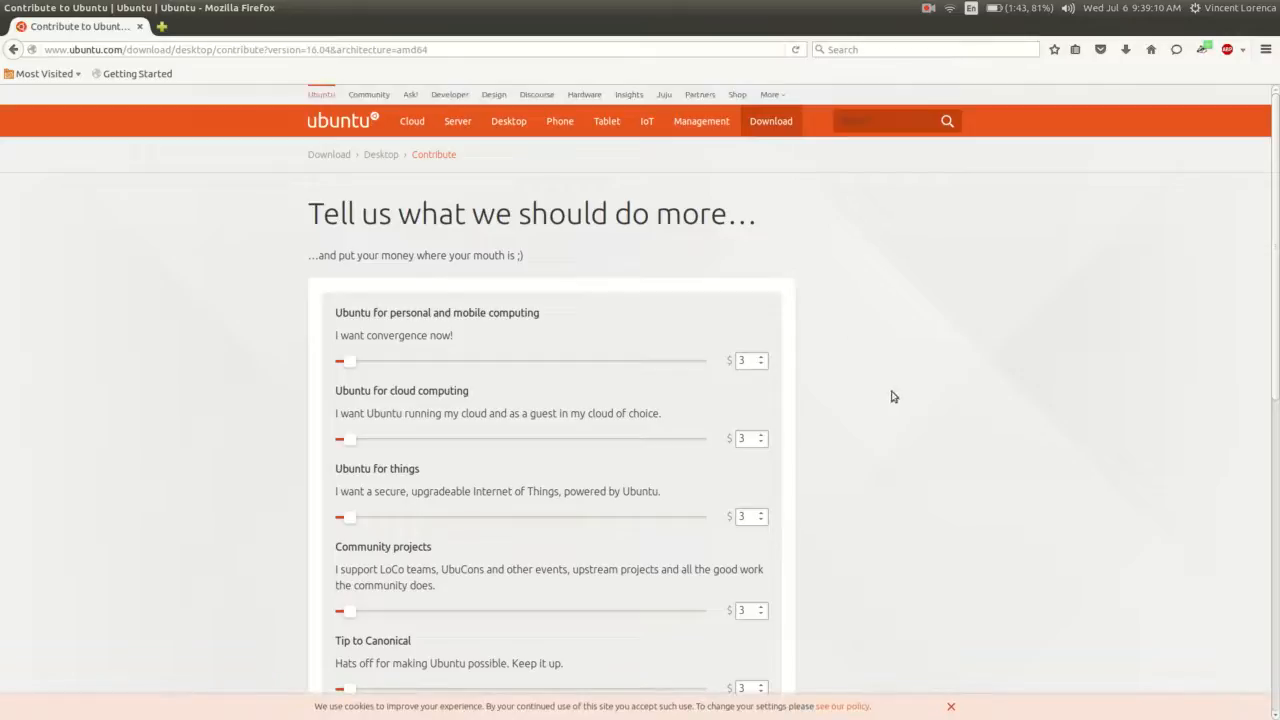
Set all five contribution amounts, from personal and mobile computing to the tip to Canonical, to $0.
double_click(753, 360)
text(0)
double_click(749, 438)
text(0)
double_click(750, 516)
text(0)
double_click(748, 610)
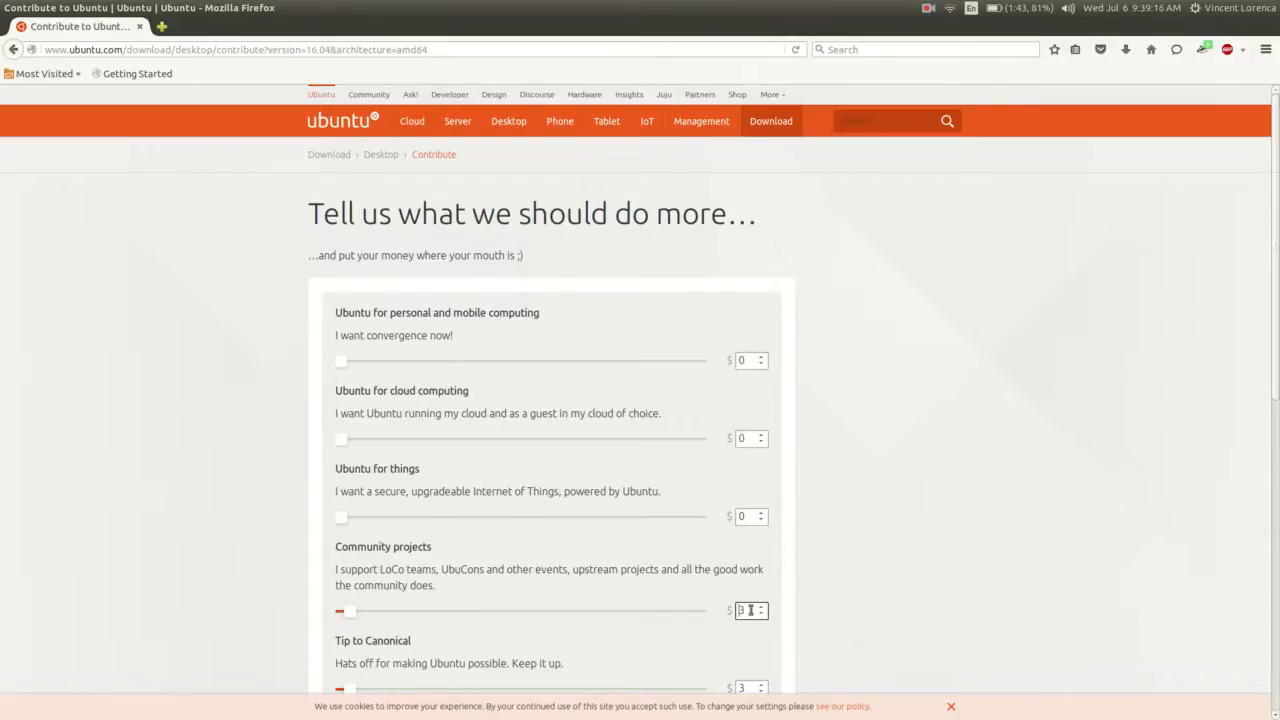
text(0)
scroll(790, 557, down, 3)
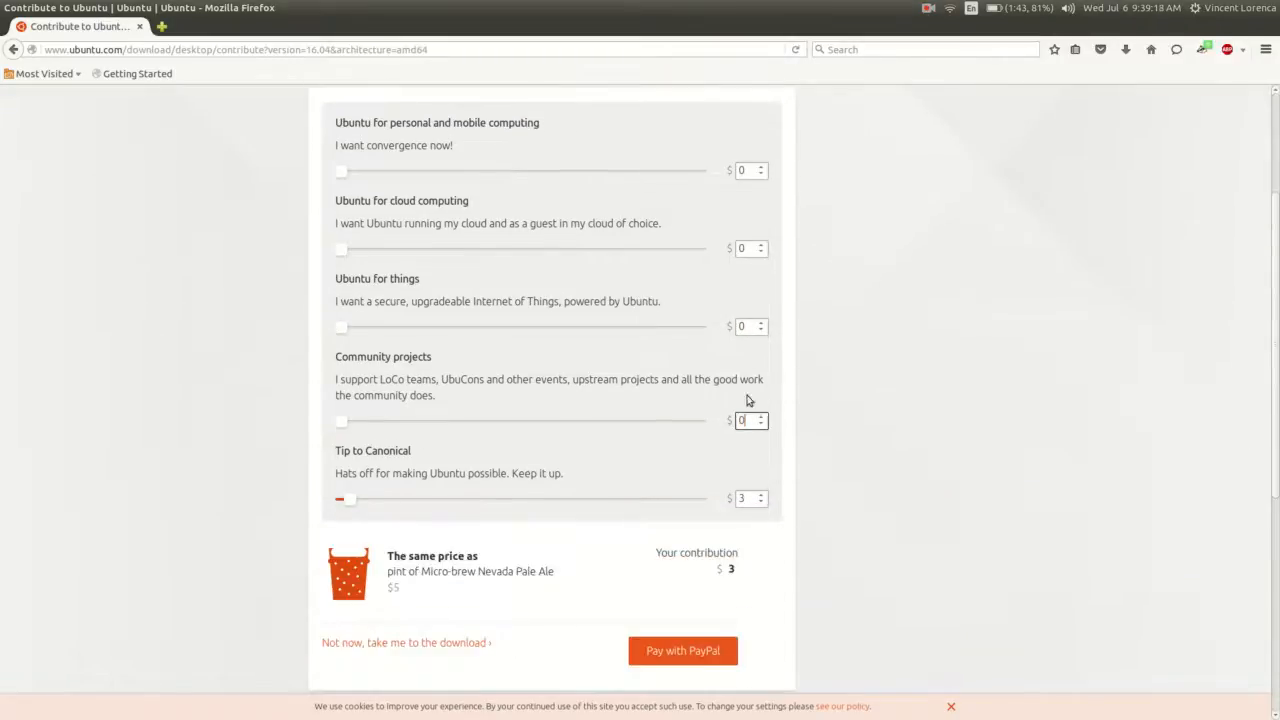
double_click(749, 498)
text(0)
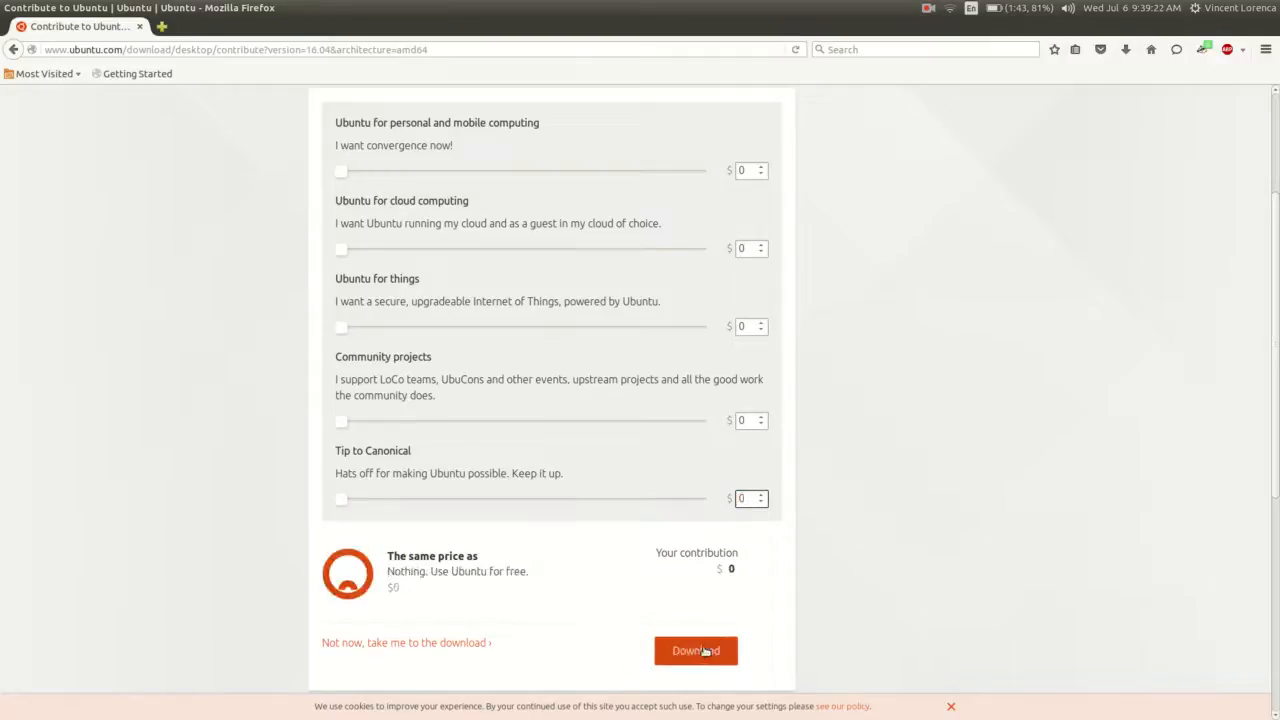
Start the free download and save the ubuntu-16.04-desktop-amd64.iso file.
click(705, 651)
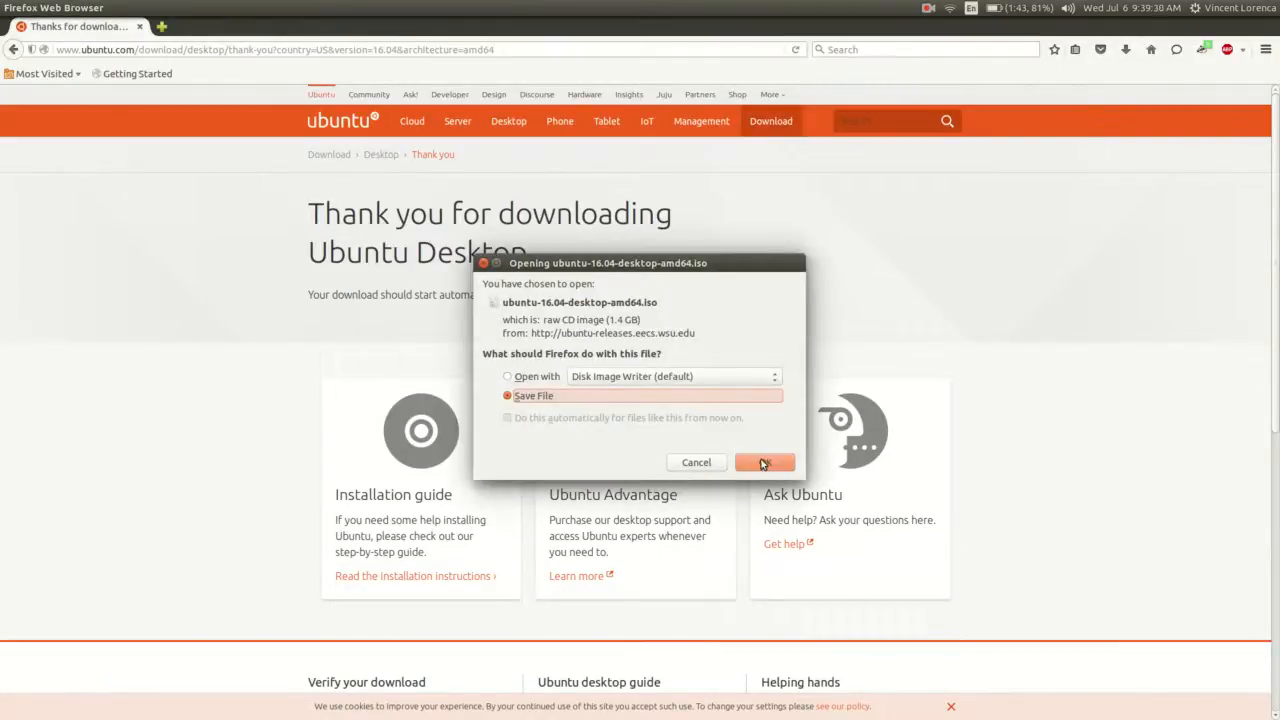
click(763, 462)
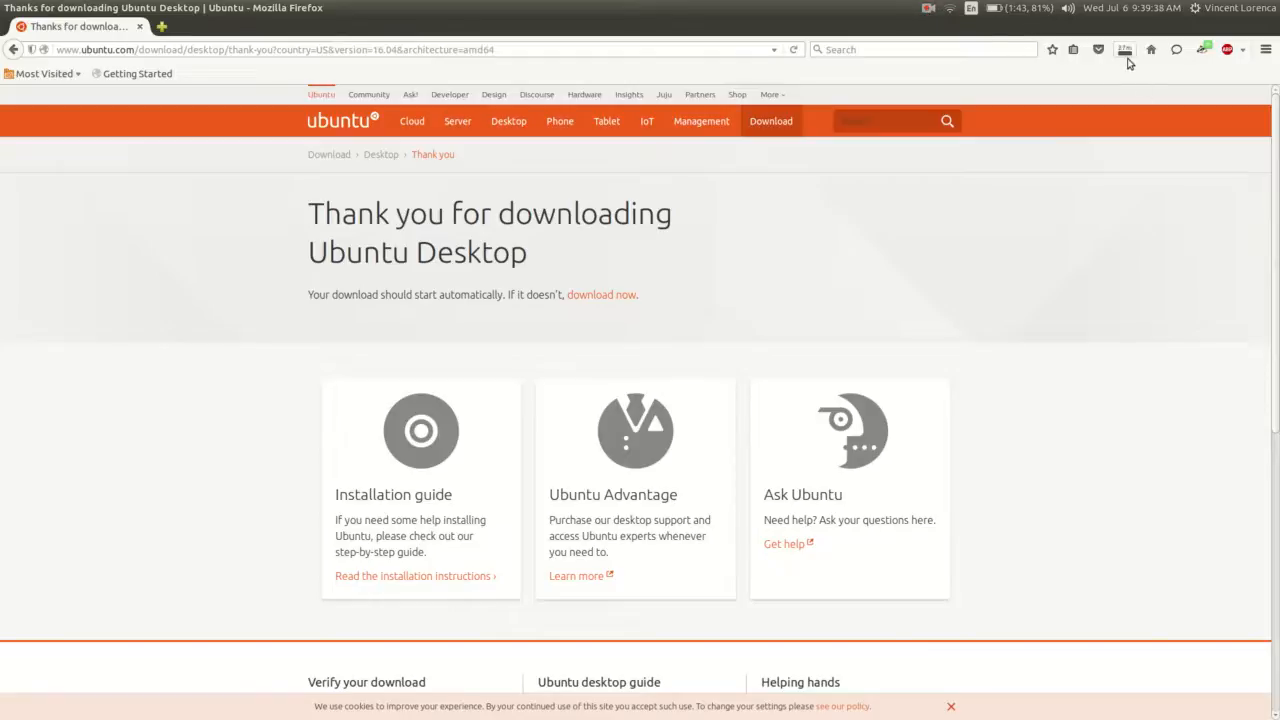
click(927, 9)
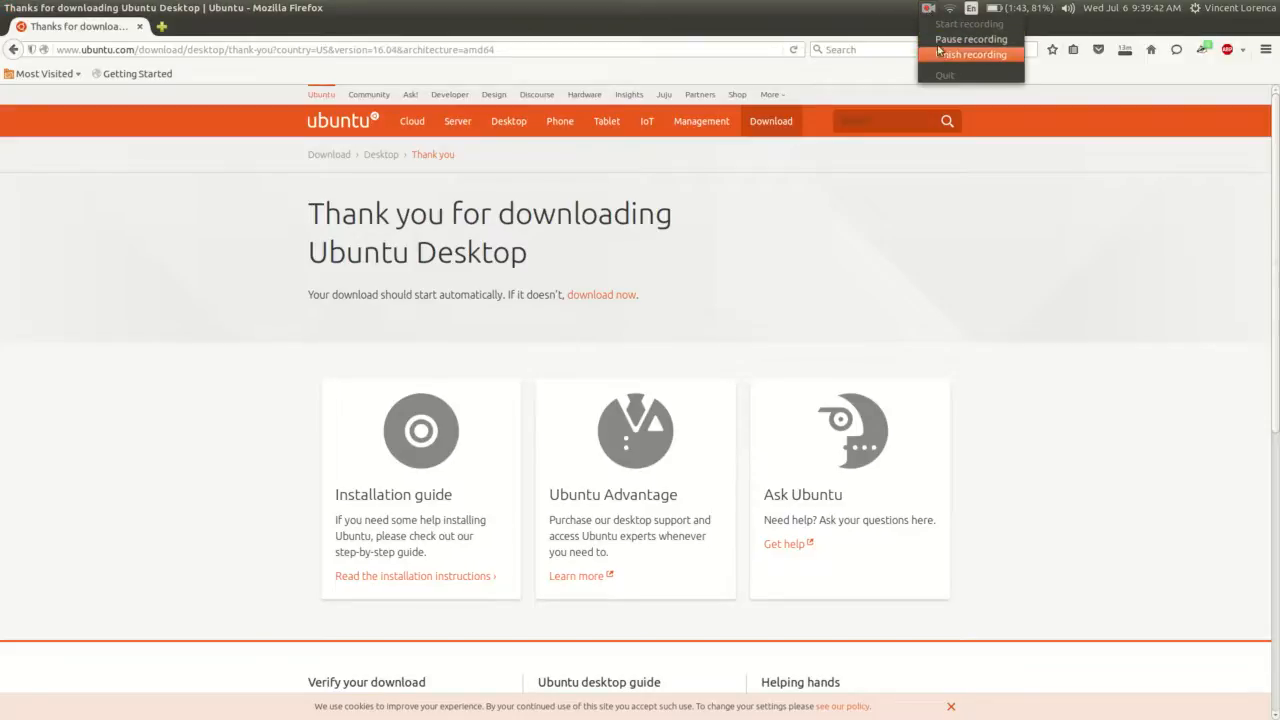
click(970, 39)
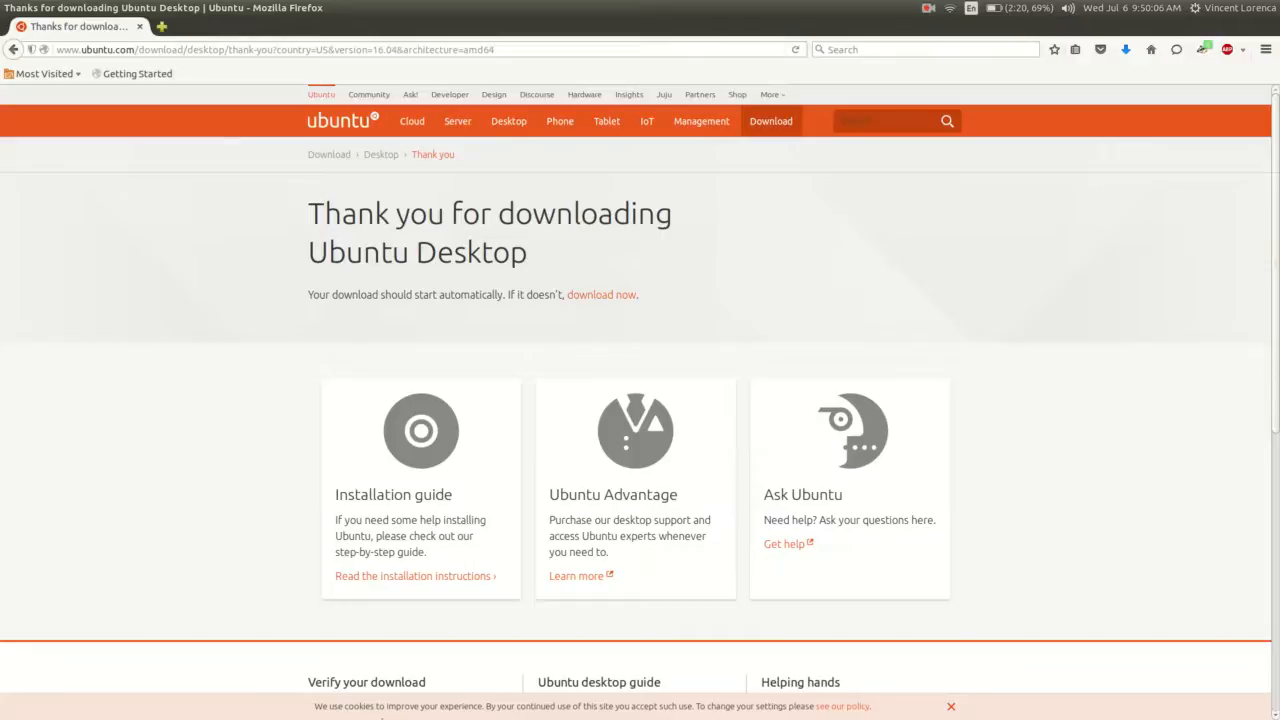
Launch VirtualBox from the installed accessories applications and maximize its manager window.
mouse_move(381, 717)
click(322, 702)
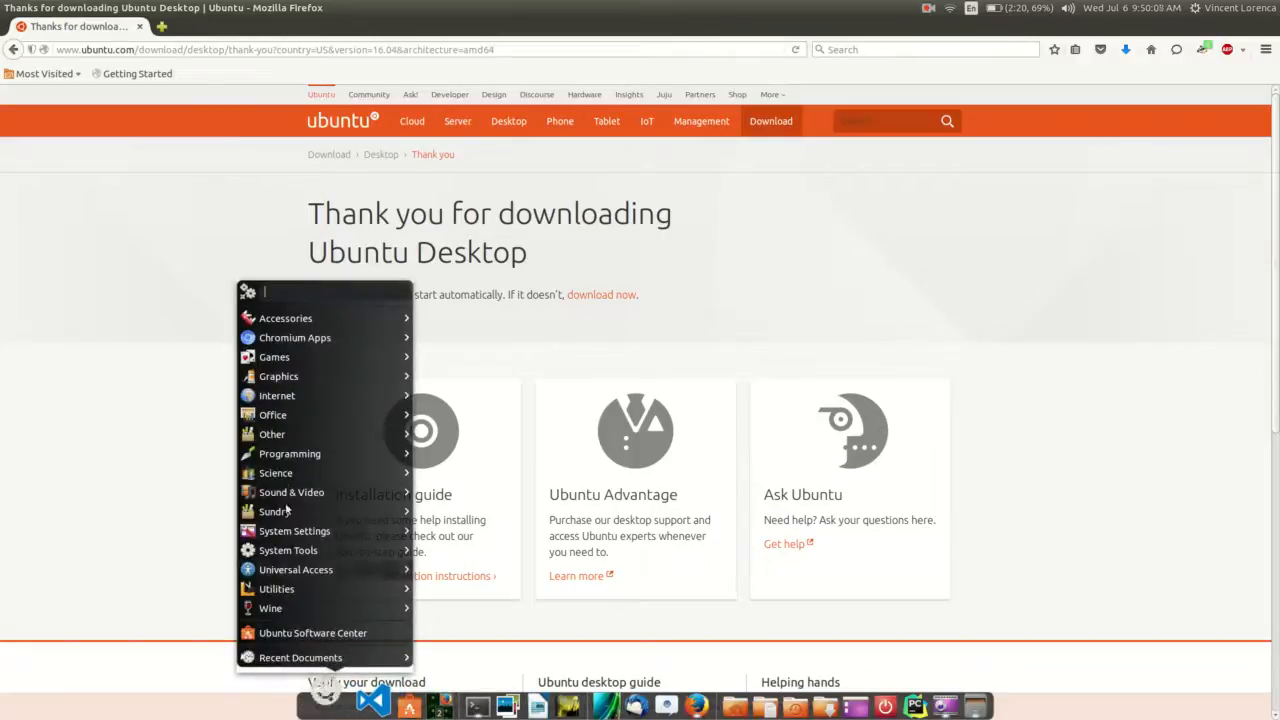
mouse_move(290, 460)
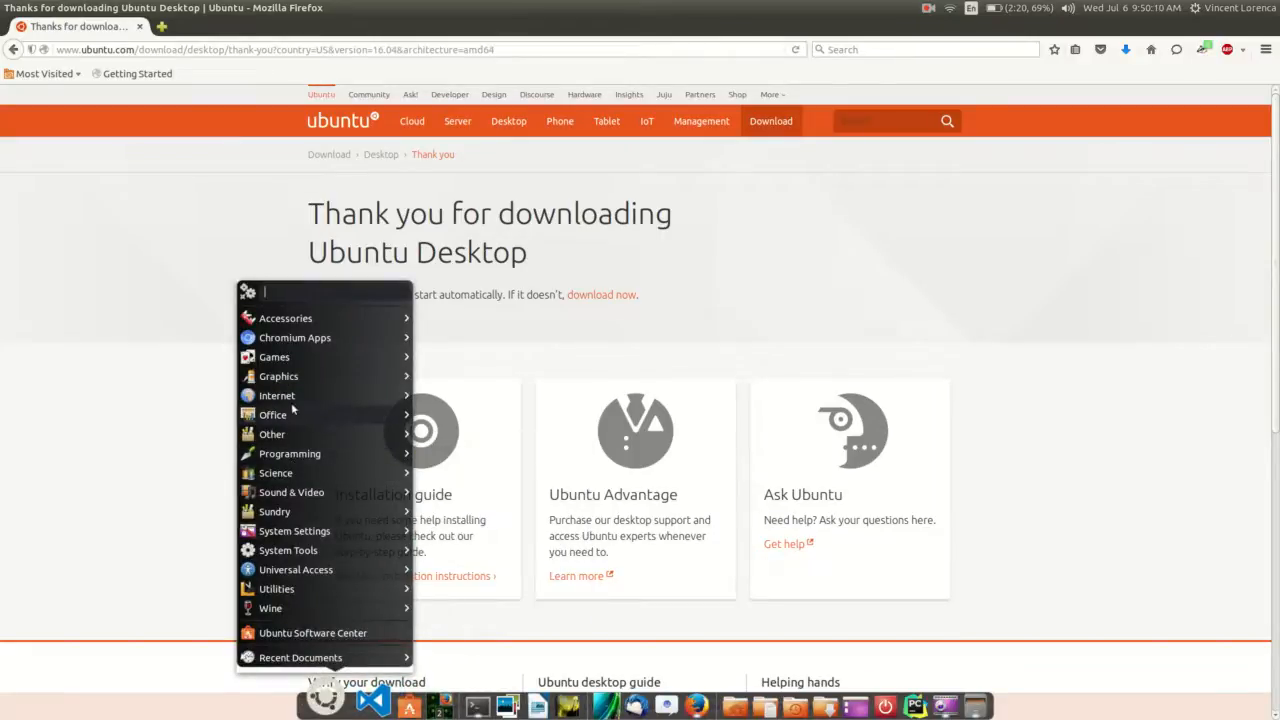
mouse_move(290, 396)
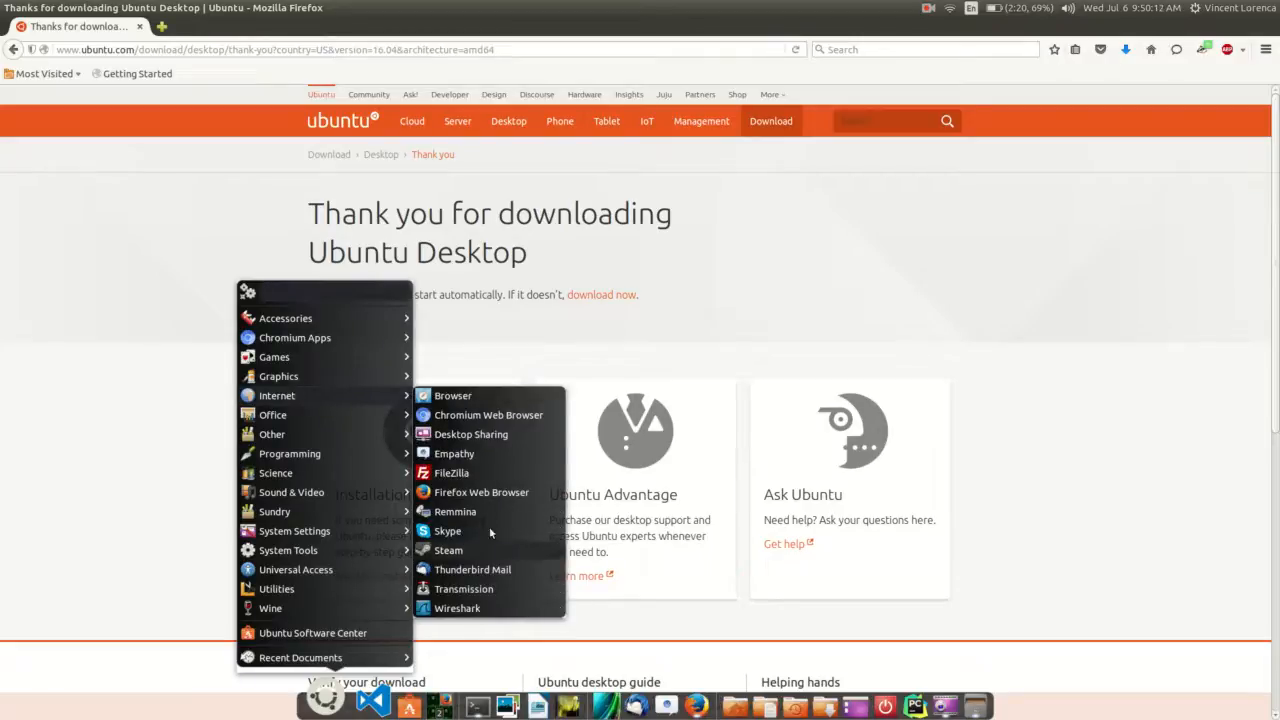
mouse_move(351, 322)
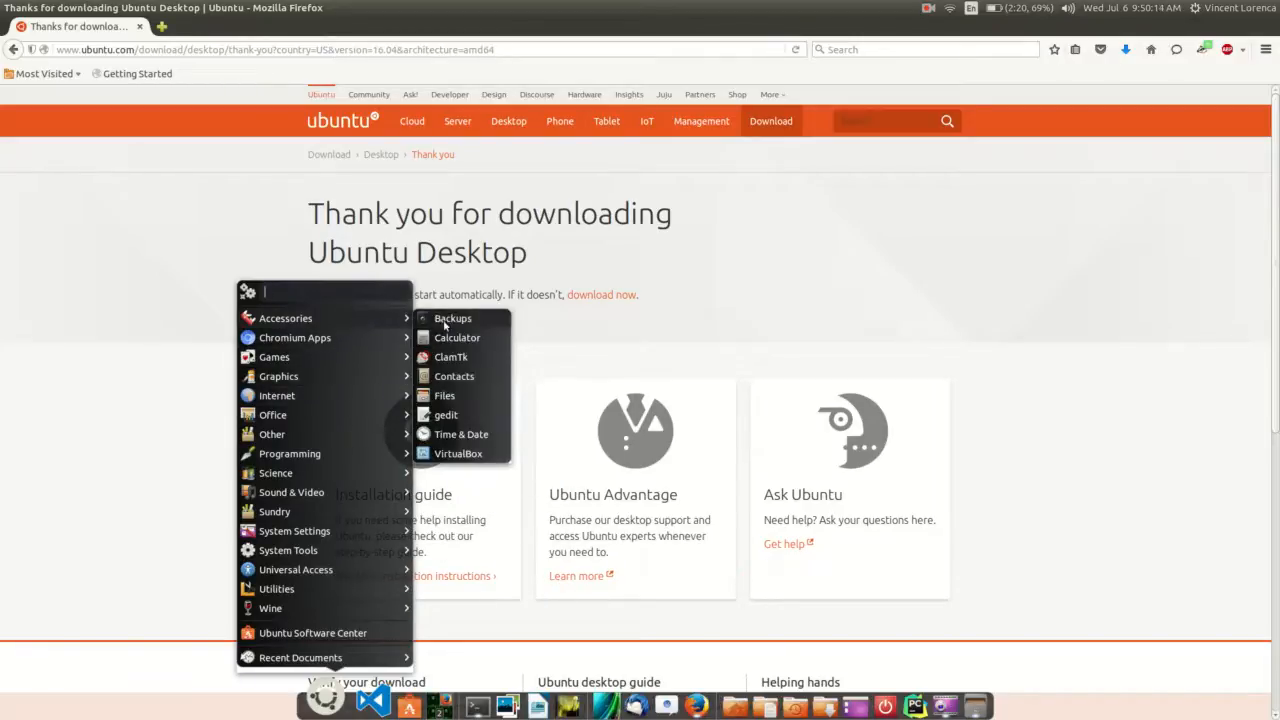
click(455, 454)
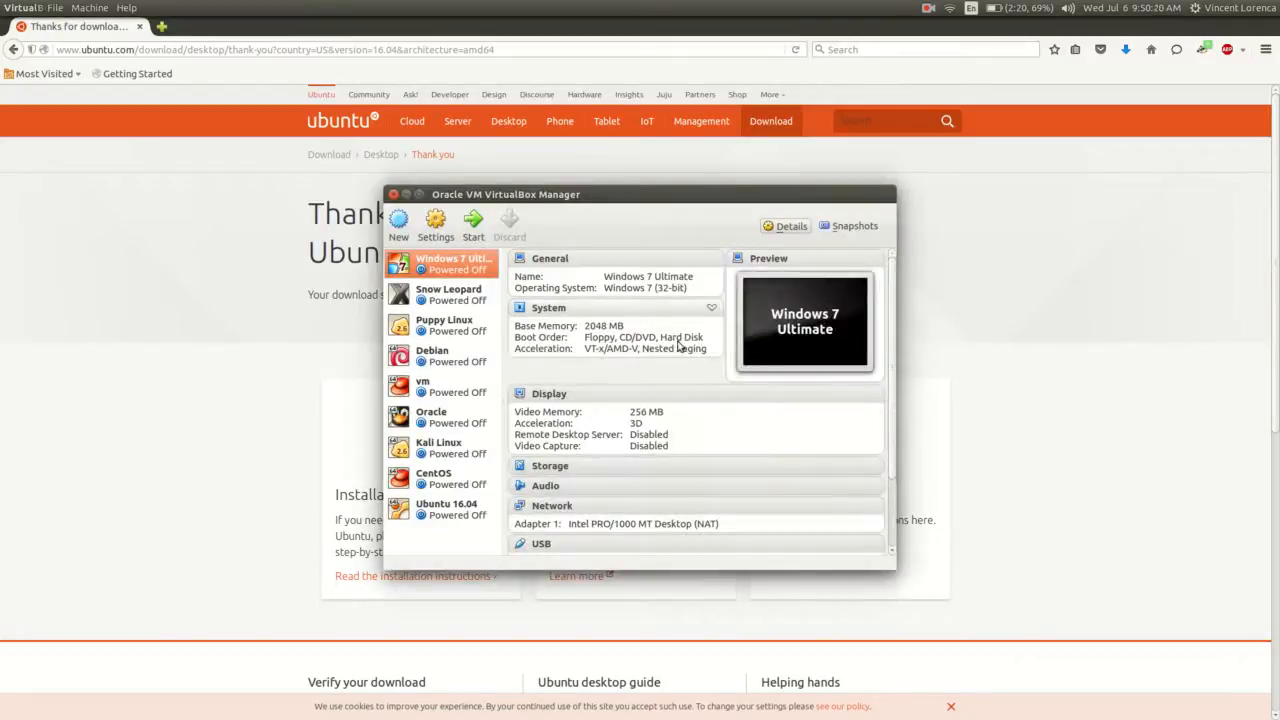
double_click(587, 196)
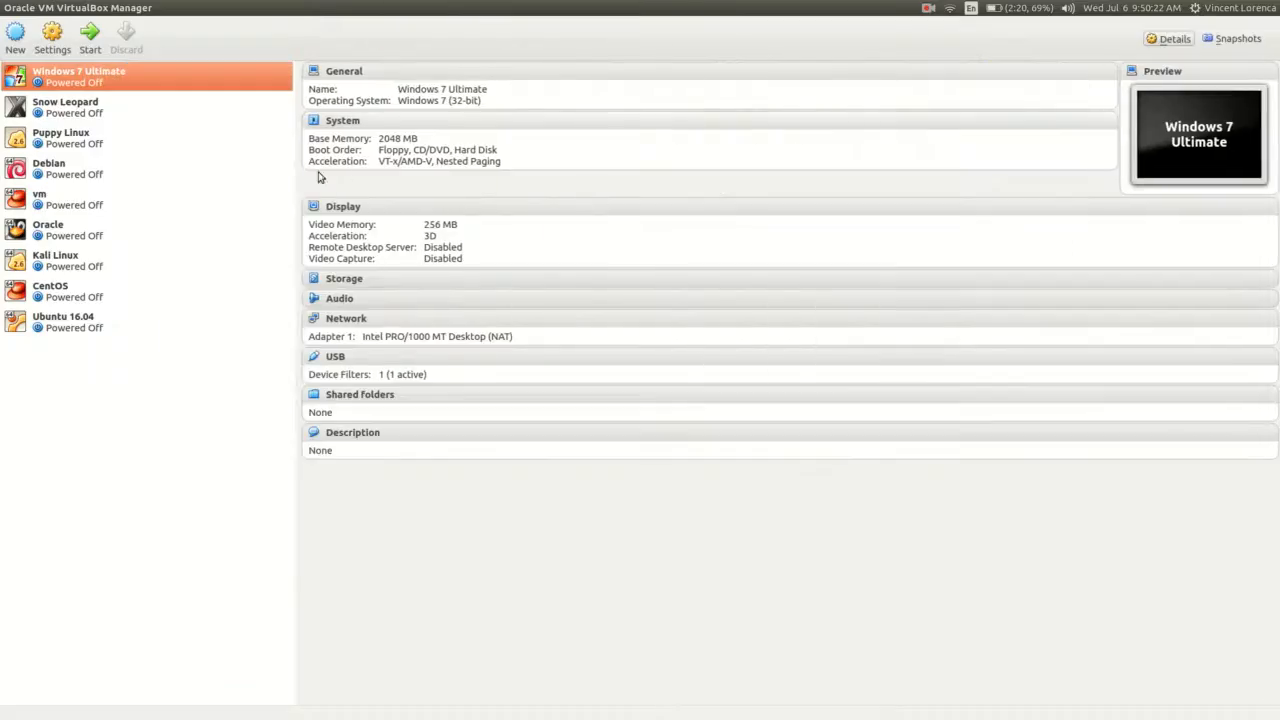
Begin a new virtual machine named "Ubuntu 16" with version Ubuntu (32-bit) and 2048 MB of memory.
click(16, 38)
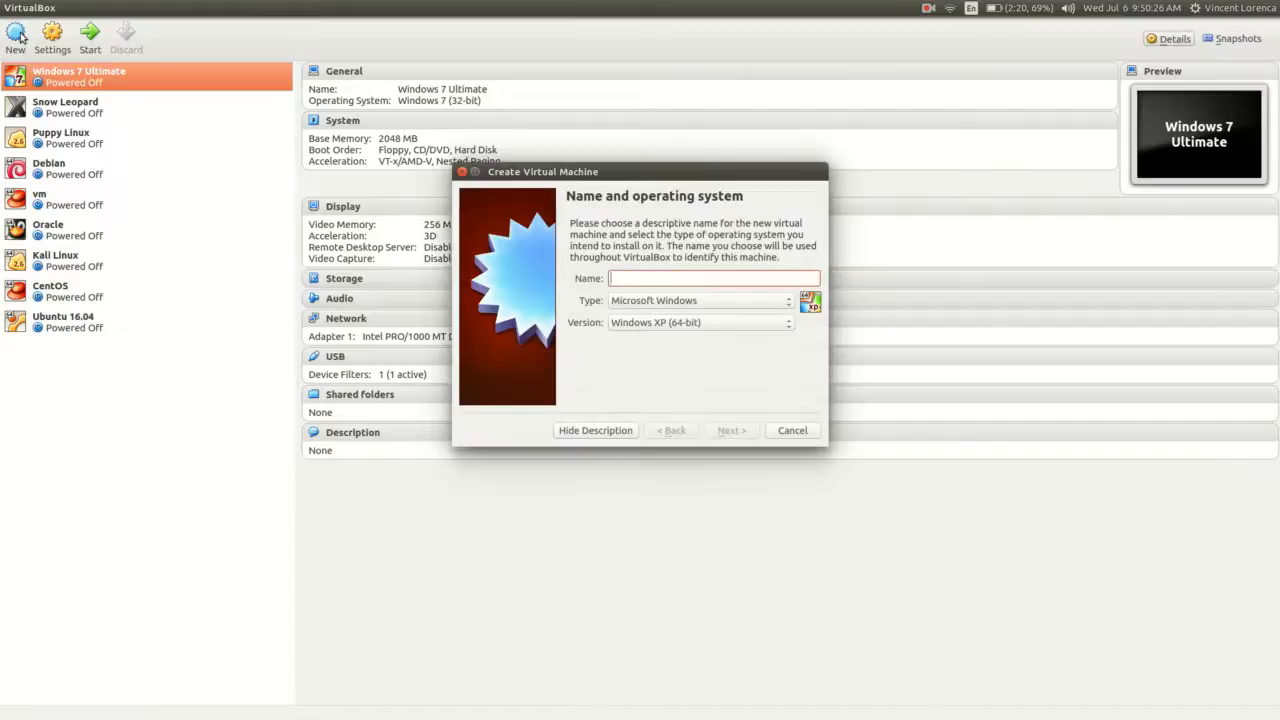
text(Ubuntu 16)
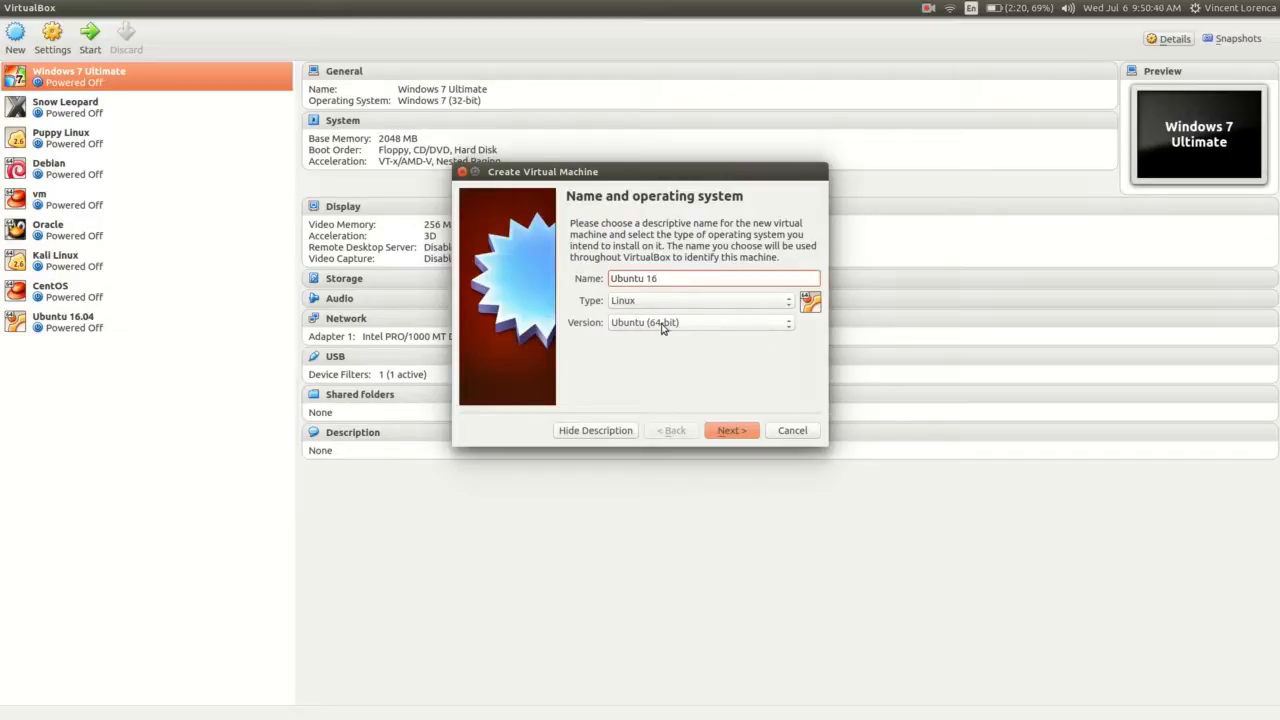
click(705, 327)
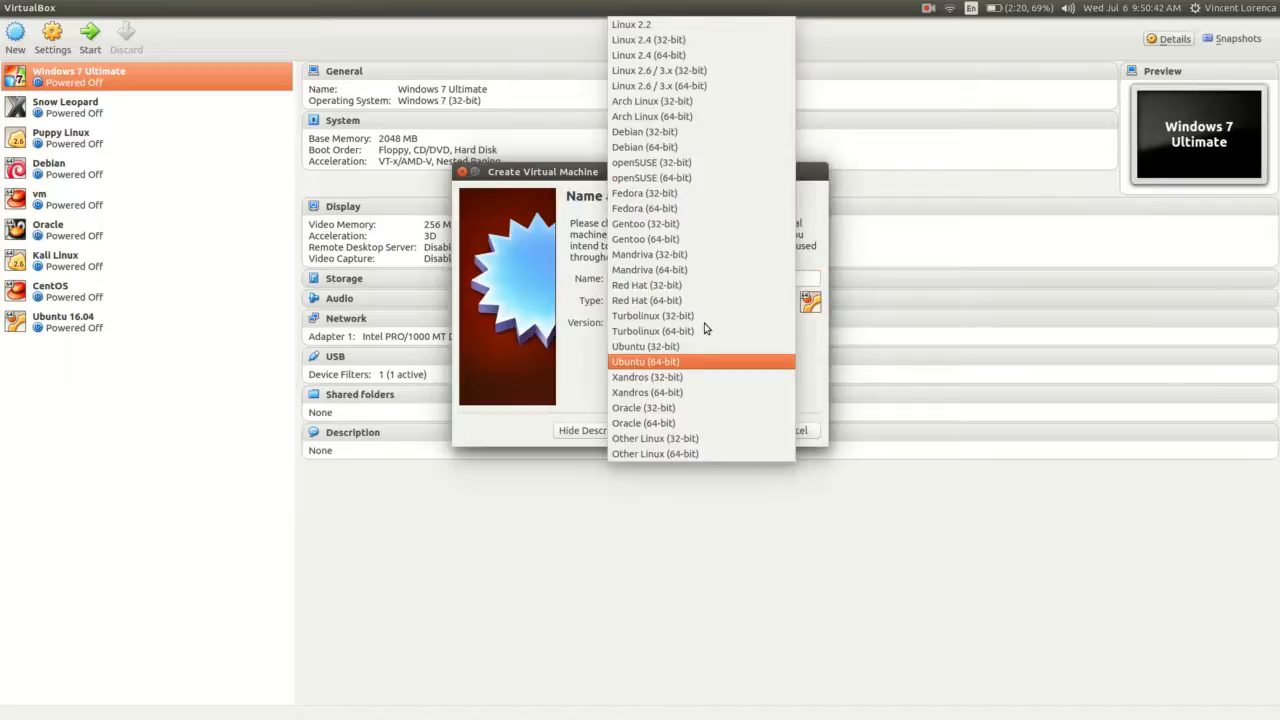
click(692, 347)
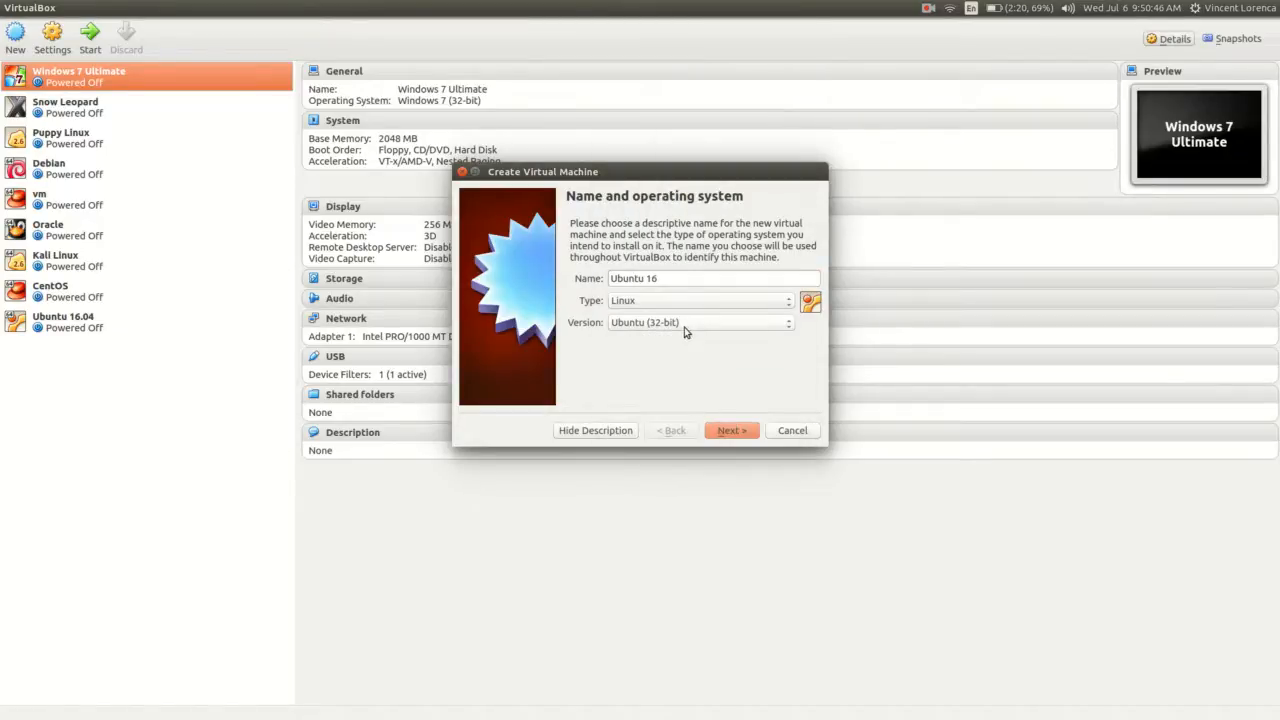
click(730, 432)
drag(648, 283, 648, 283)
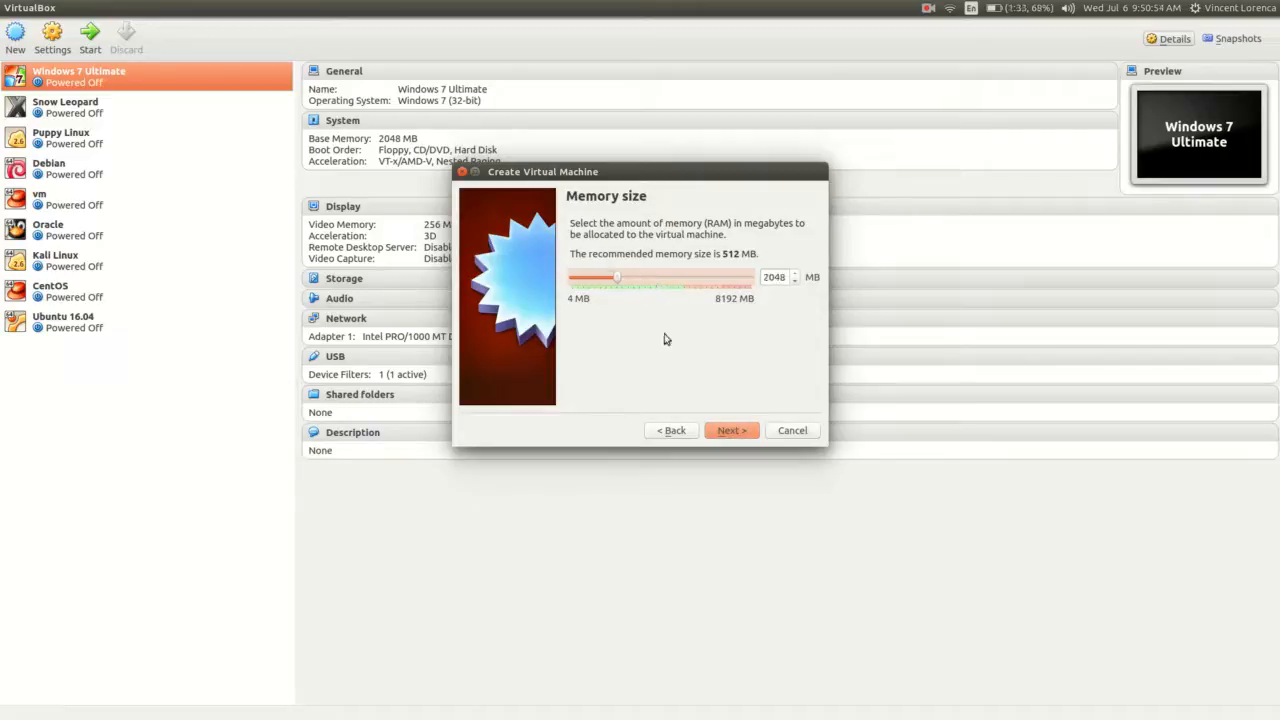
click(744, 432)
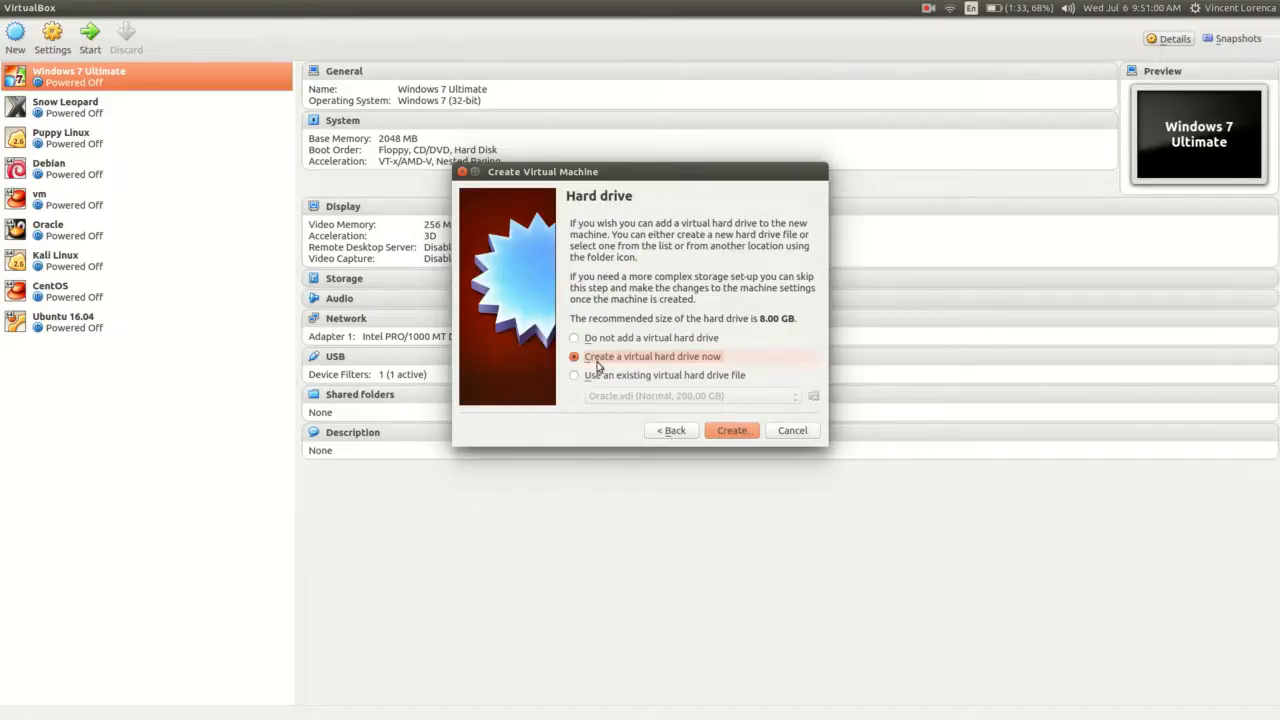
Create a new dynamically allocated VDI virtual hard drive named Ubuntu 16 with its size raised to 128 GB.
click(733, 431)
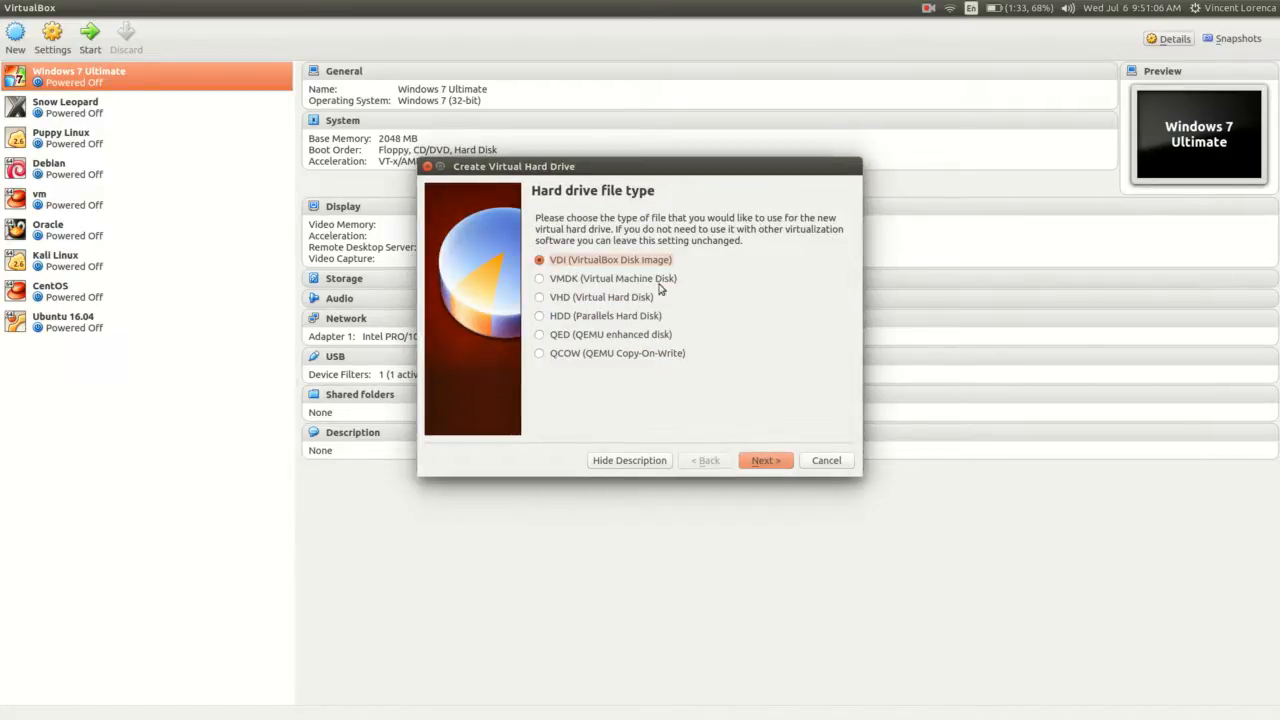
click(764, 461)
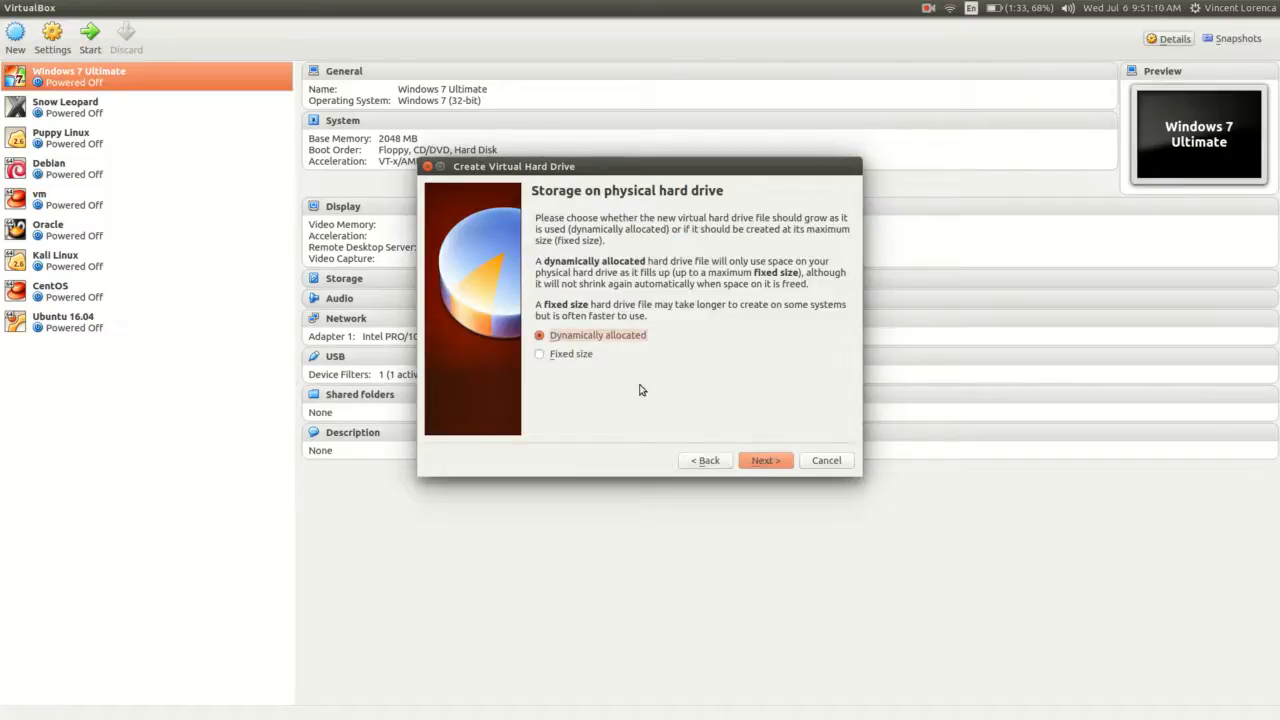
click(769, 466)
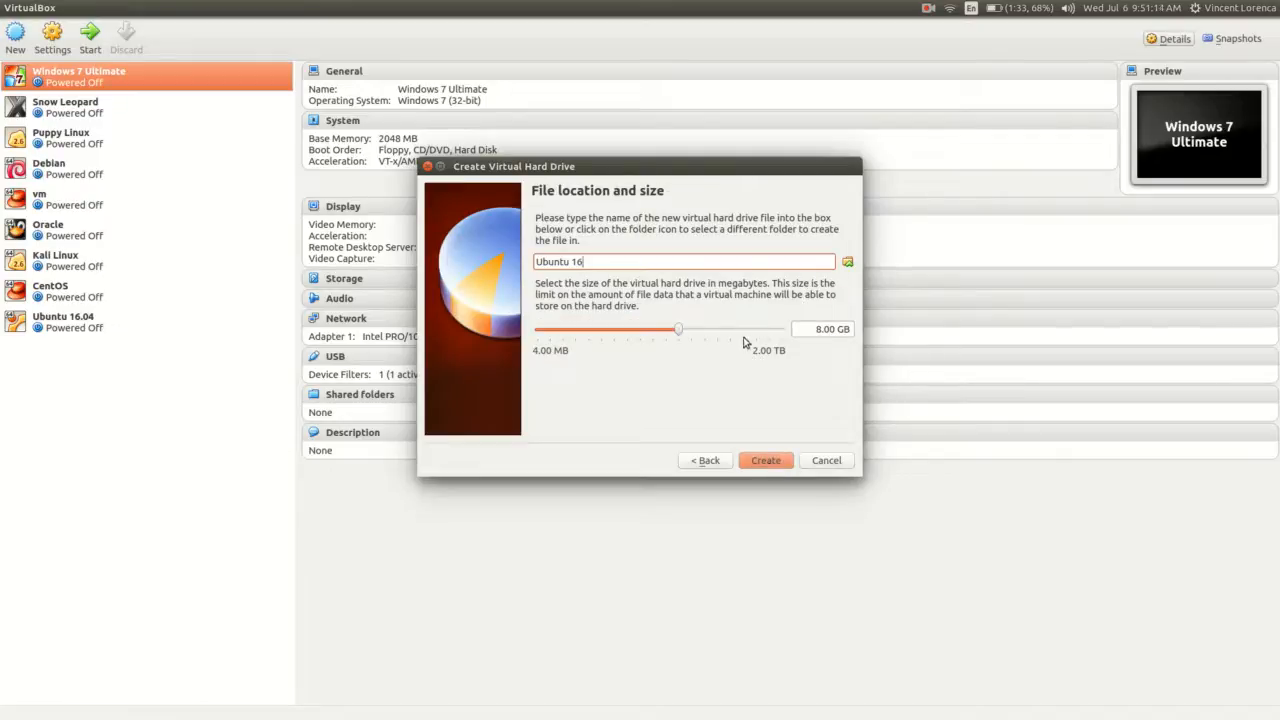
drag(745, 335, 749, 330)
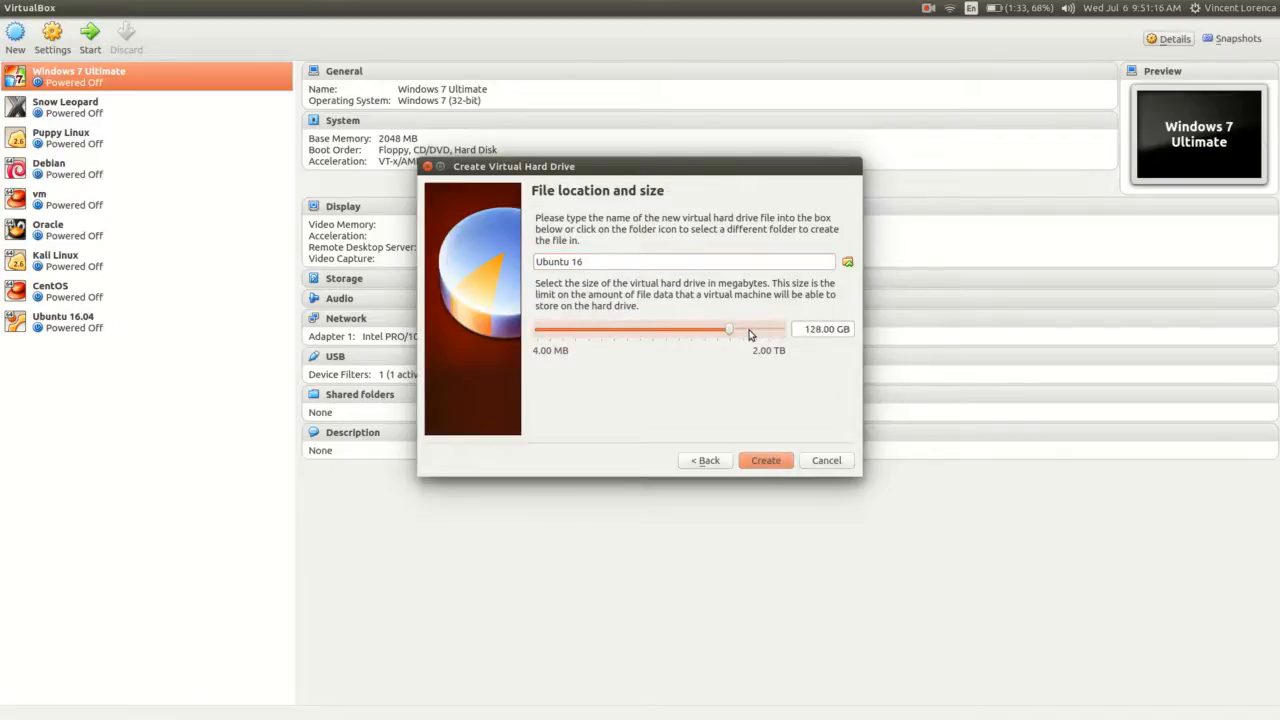
click(750, 334)
click(772, 459)
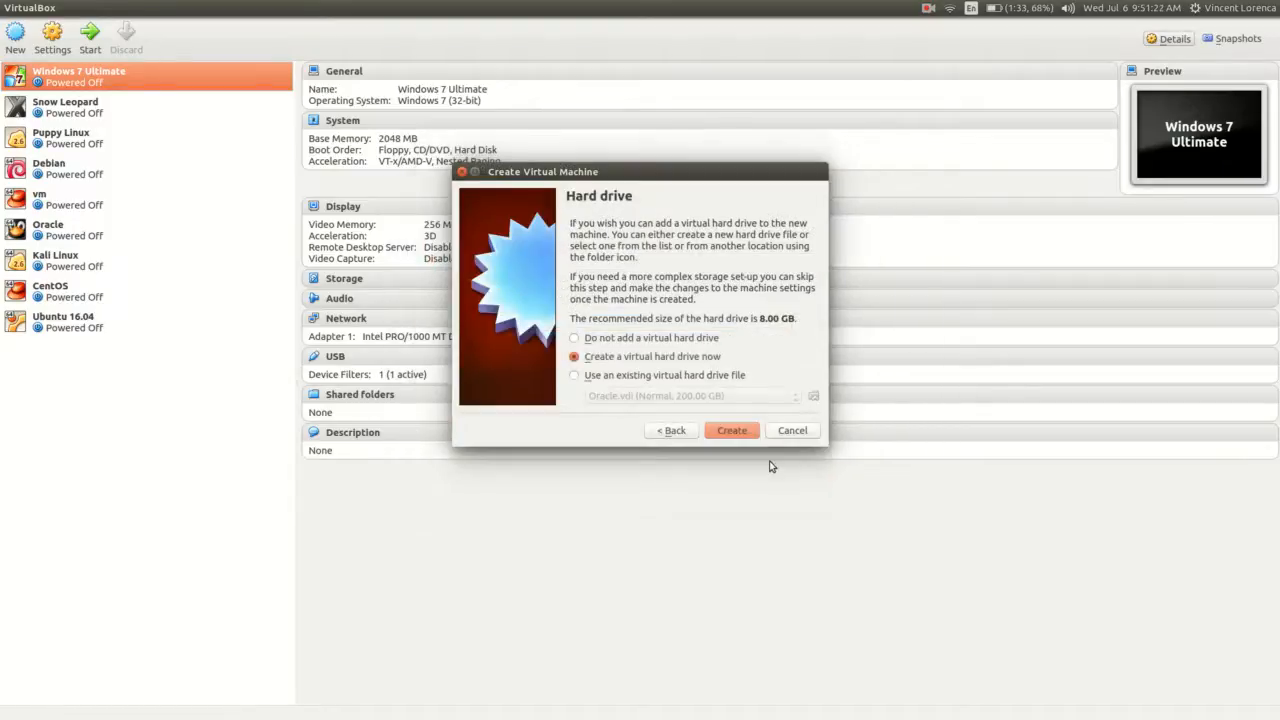
Open the settings of the Ubuntu 16 virtual machine and review its General basic, advanced and description options.
click(60, 292)
click(63, 360)
right_click(64, 361)
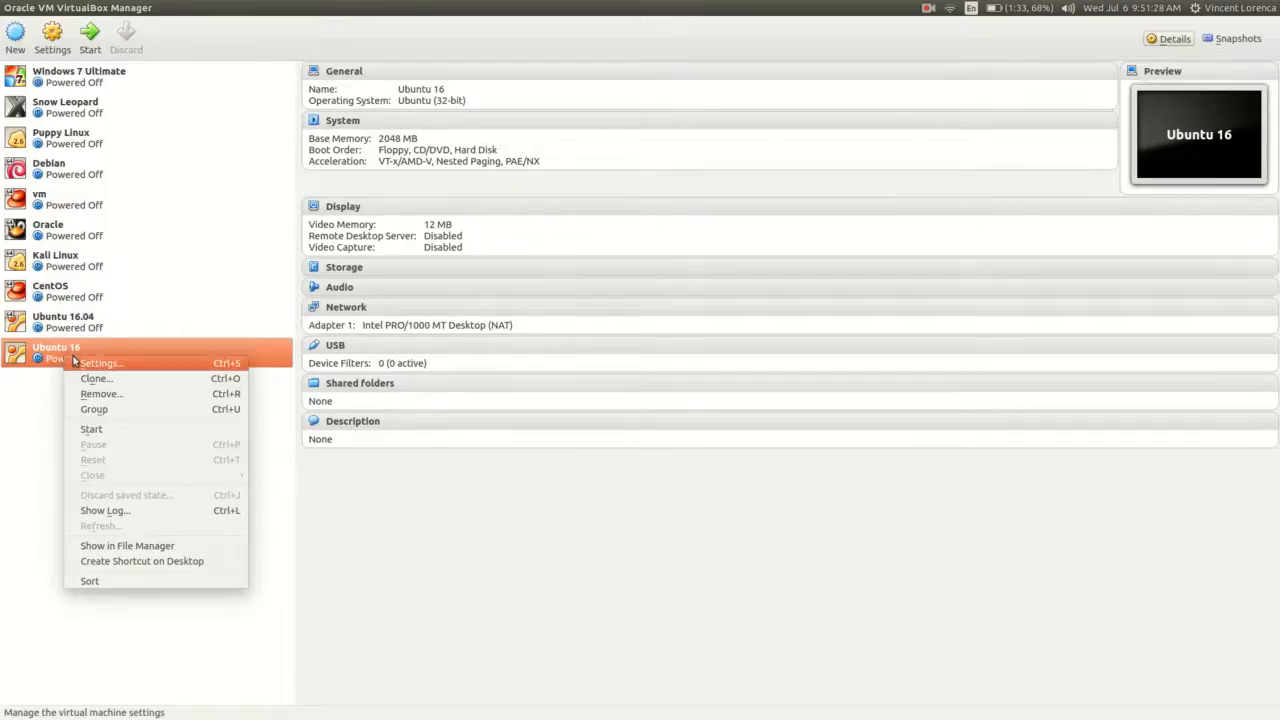
click(57, 390)
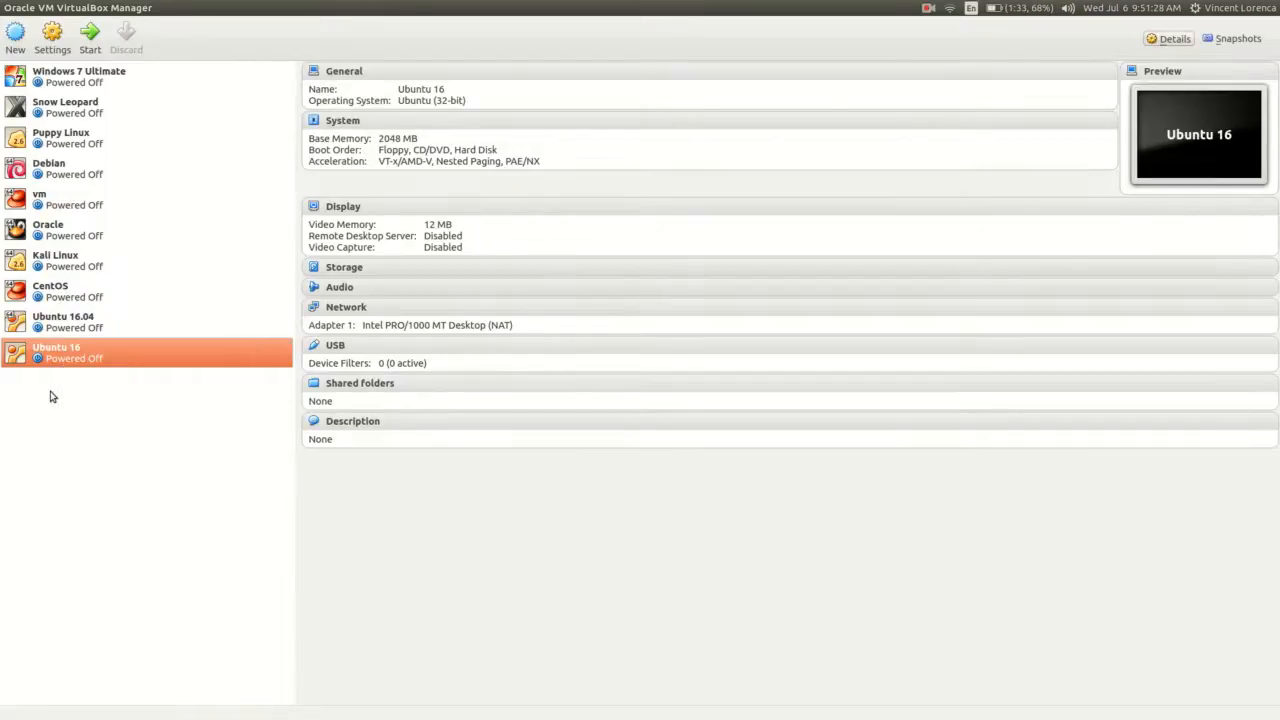
click(350, 74)
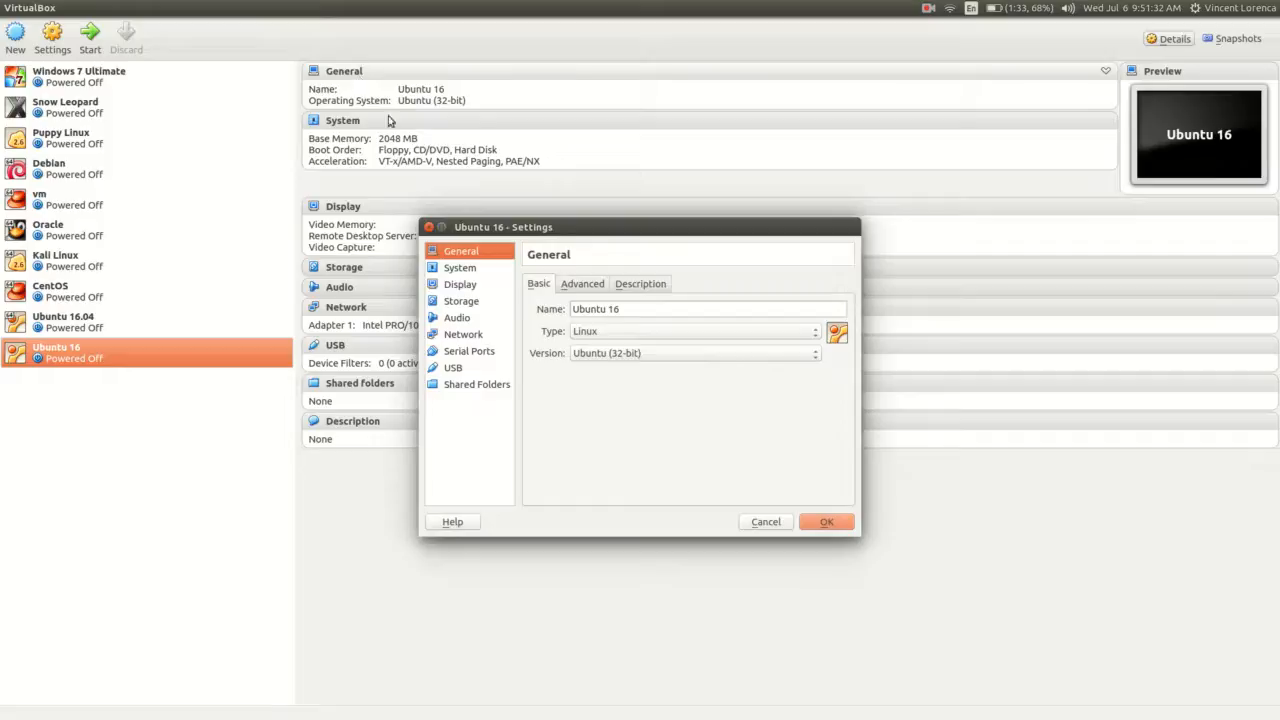
click(574, 290)
click(643, 289)
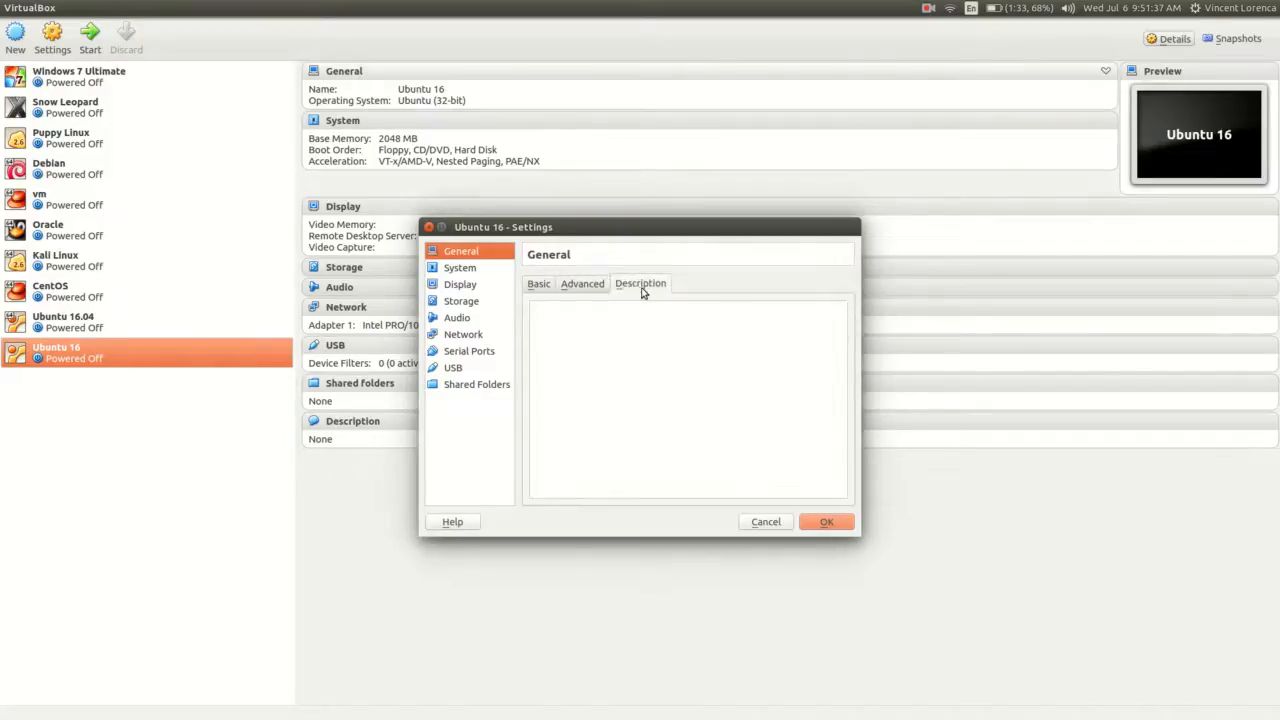
click(580, 288)
click(540, 286)
Review the virtual machine's system settings, trying 2 processors and restoring the count to 1.
click(462, 270)
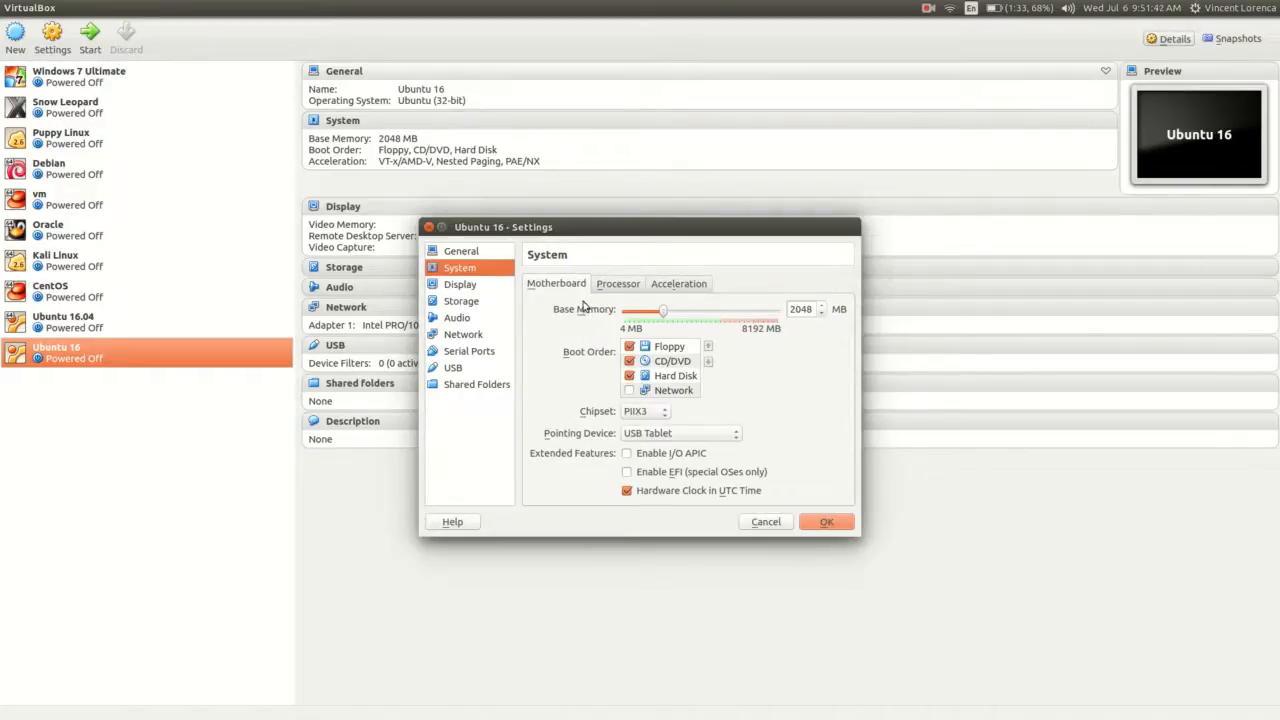
click(614, 286)
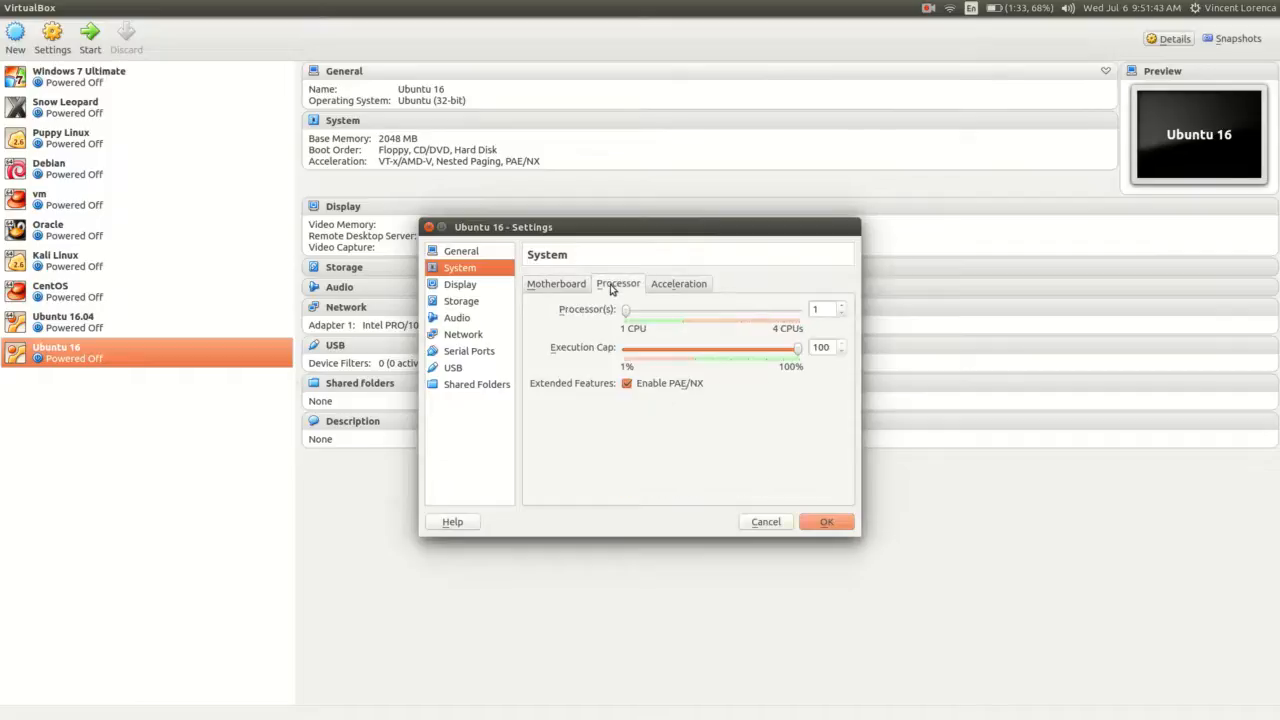
click(682, 314)
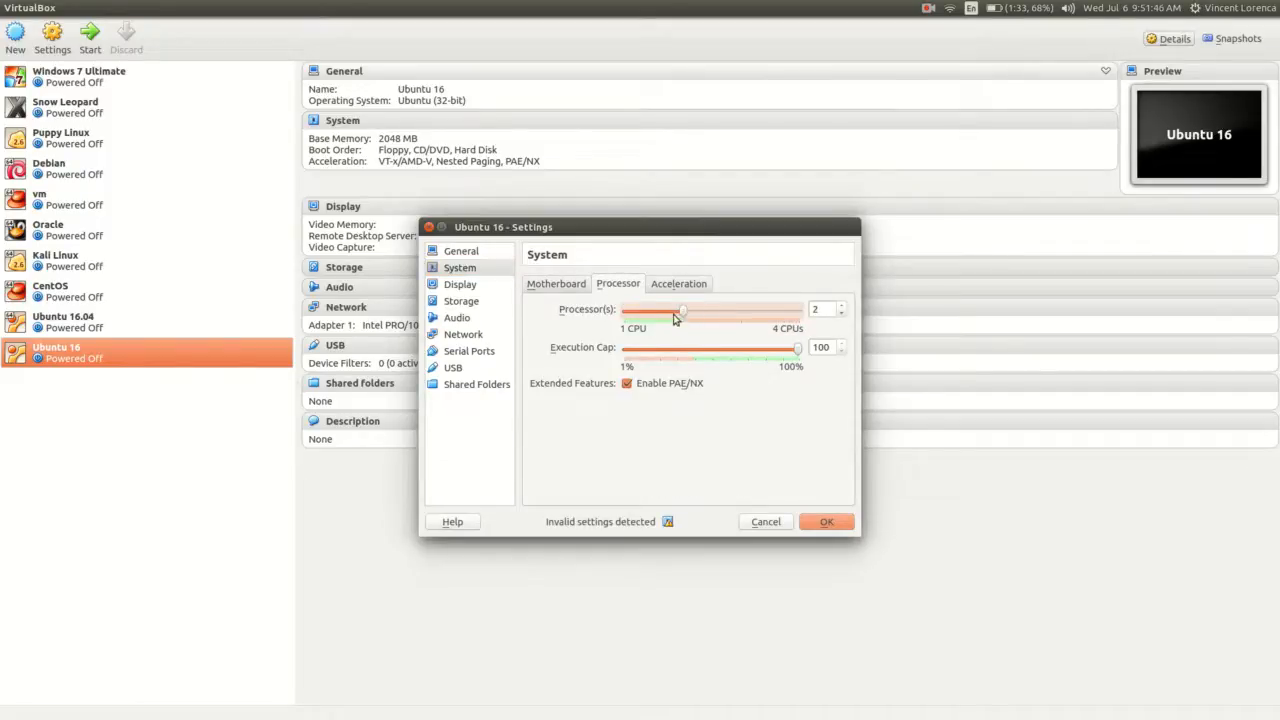
drag(679, 314, 631, 310)
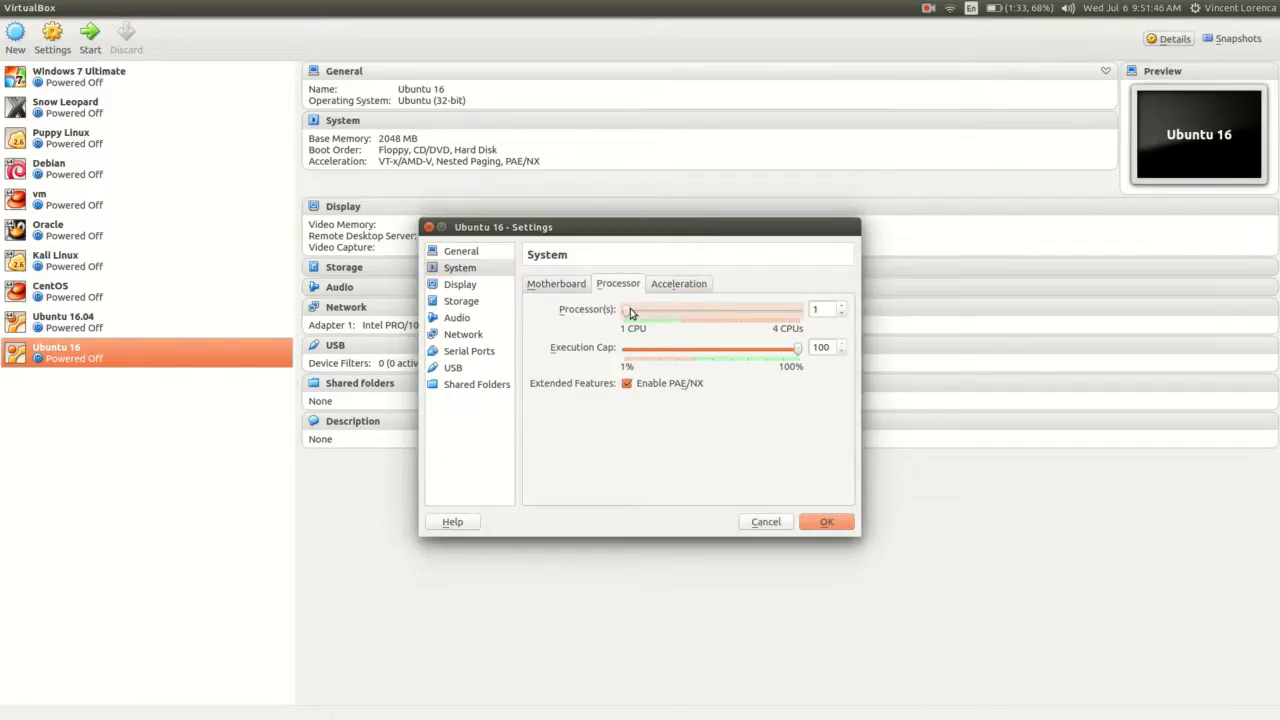
click(555, 286)
Raise the virtual machine's video memory to 128 MB and enable 3D acceleration.
click(461, 286)
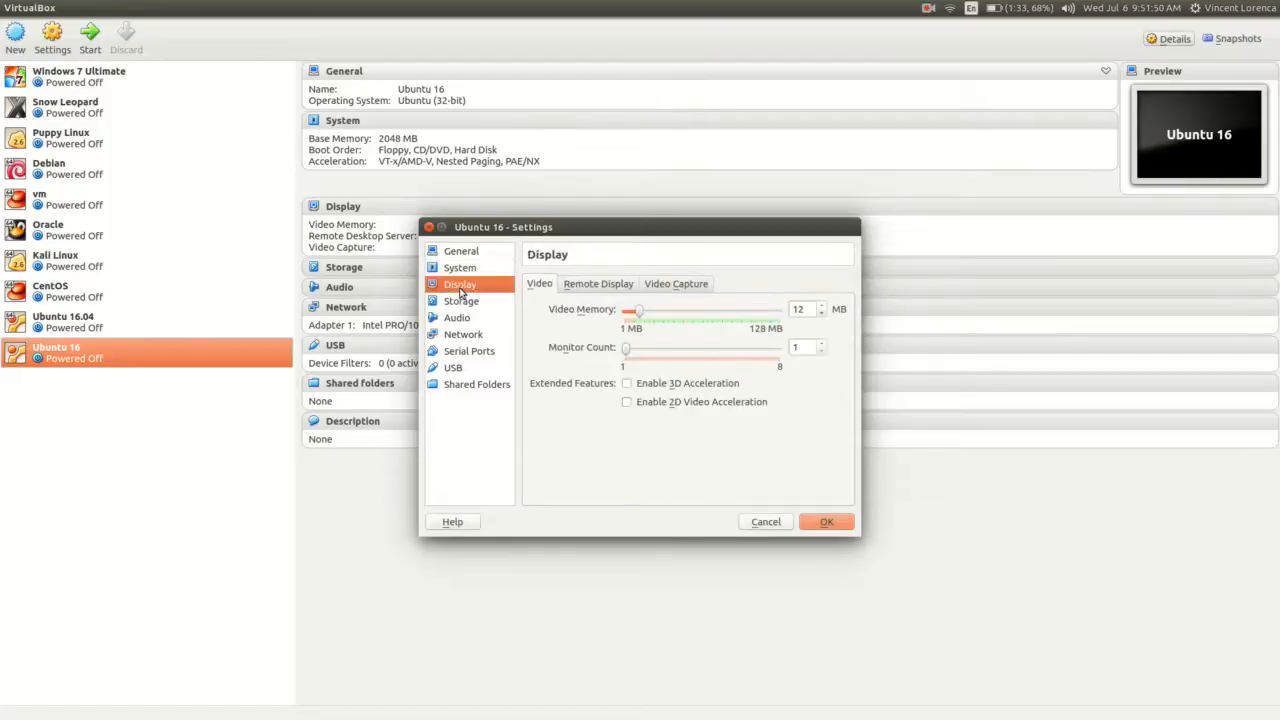
drag(640, 311, 766, 329)
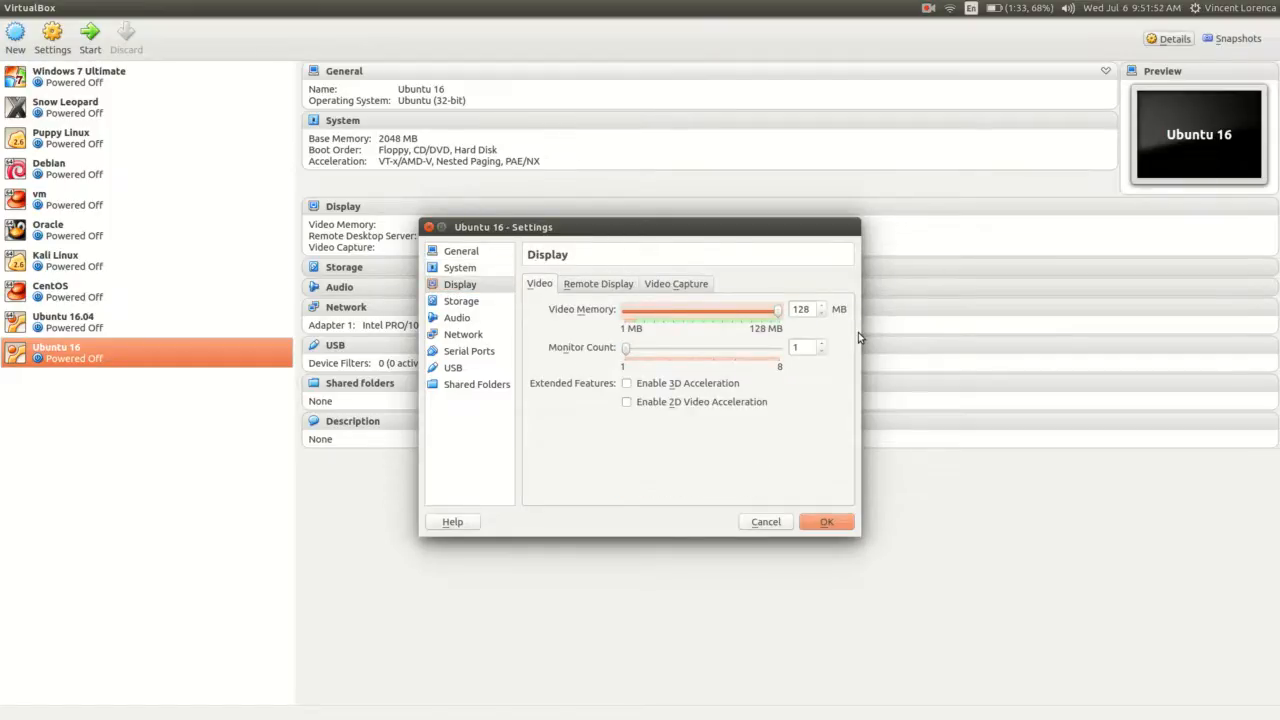
click(627, 385)
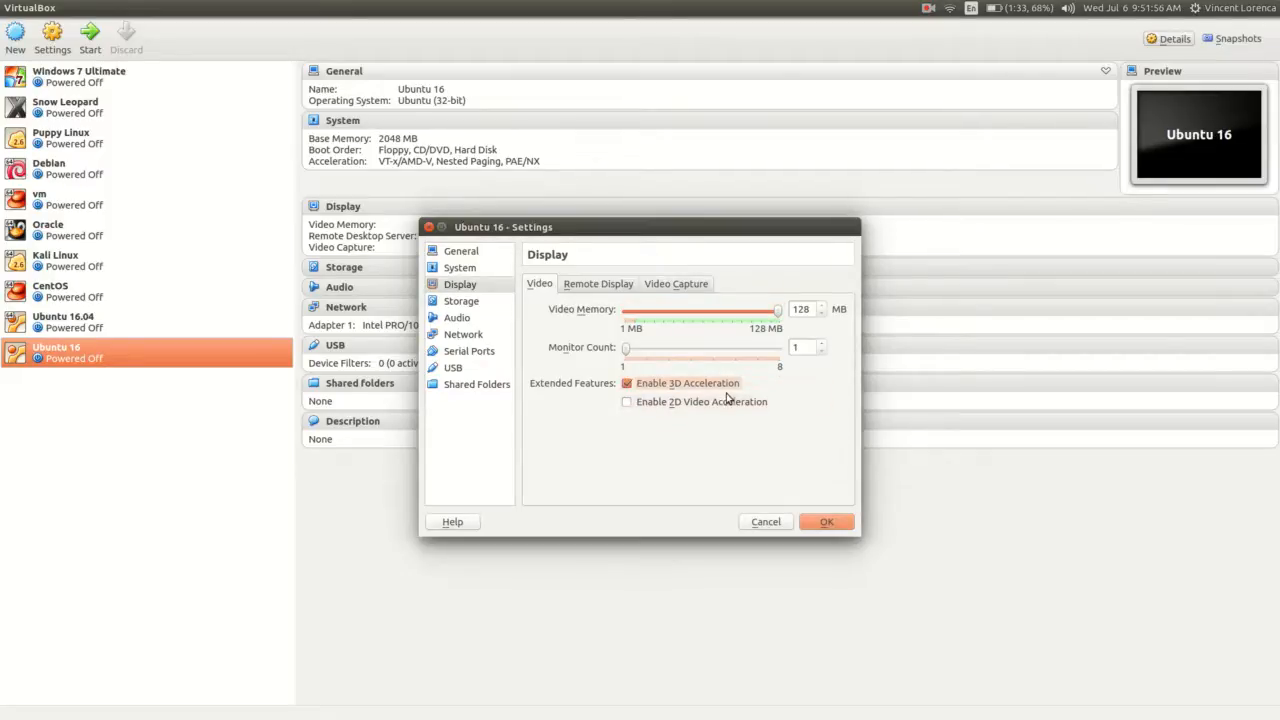
Load ubuntu-16.04-desktop-amd64.iso from the Downloads folder into the empty IDE optical drive and save the machine settings.
click(468, 301)
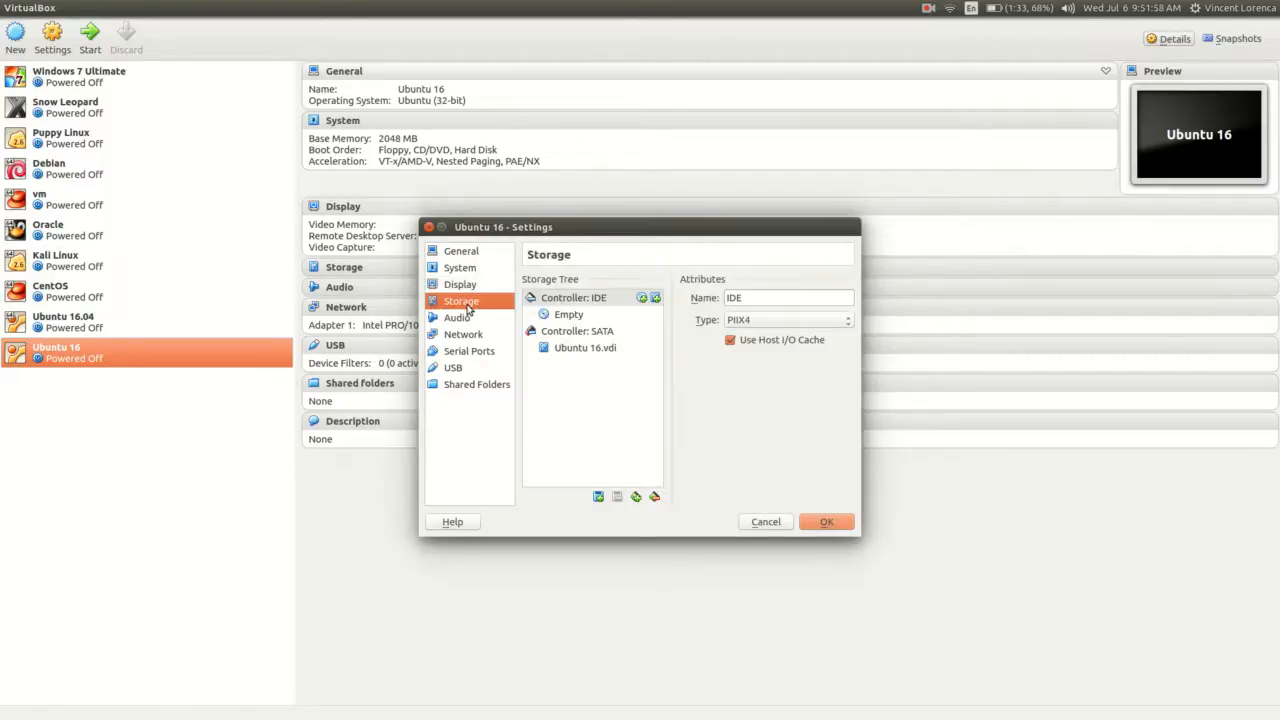
click(568, 315)
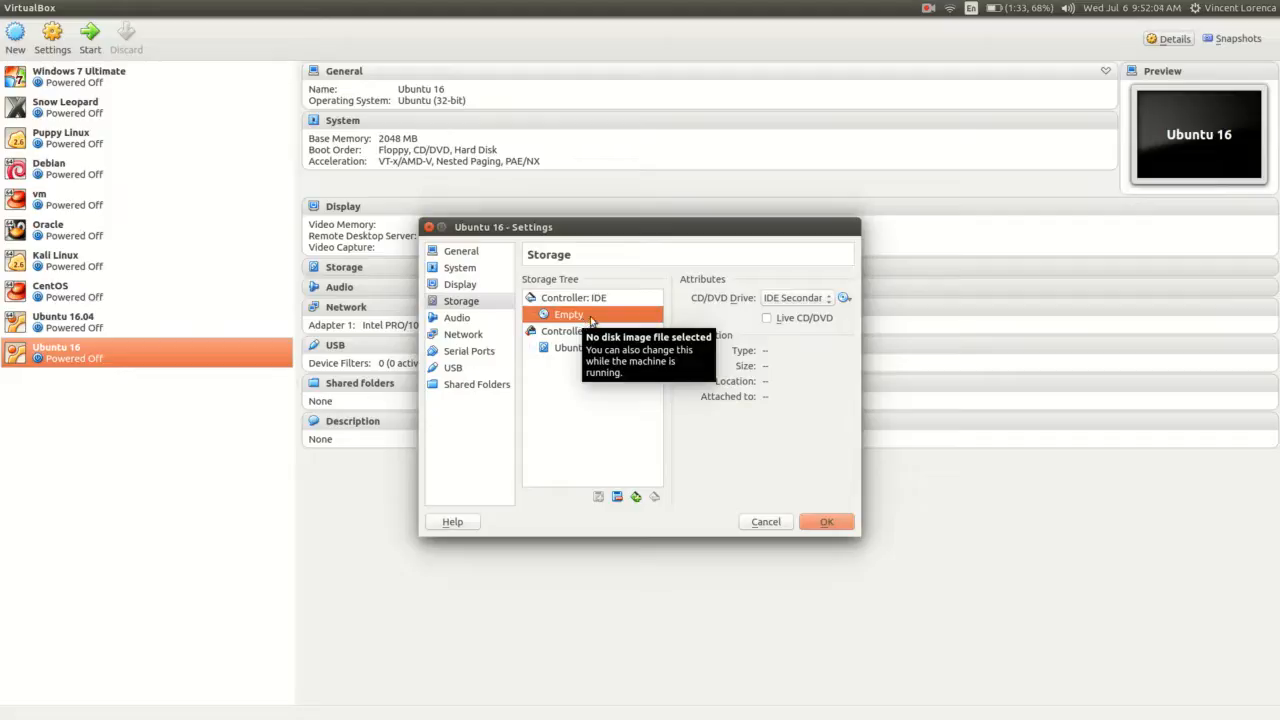
click(844, 298)
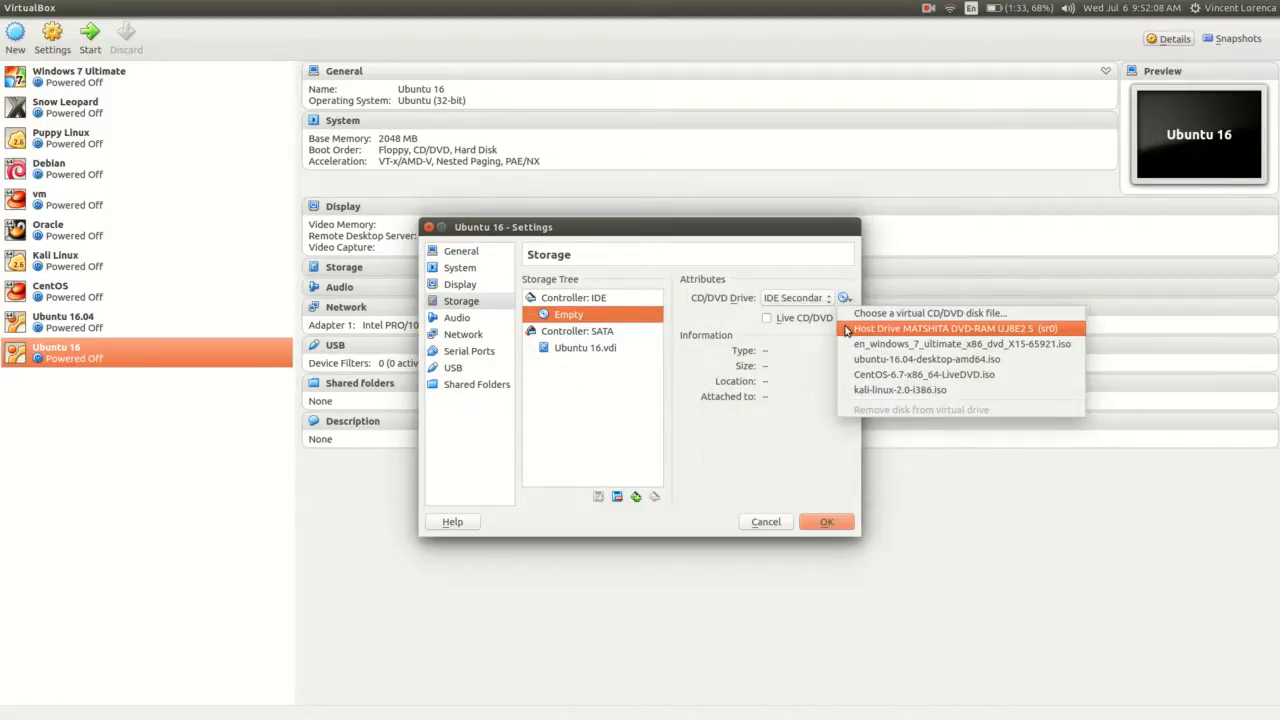
click(878, 314)
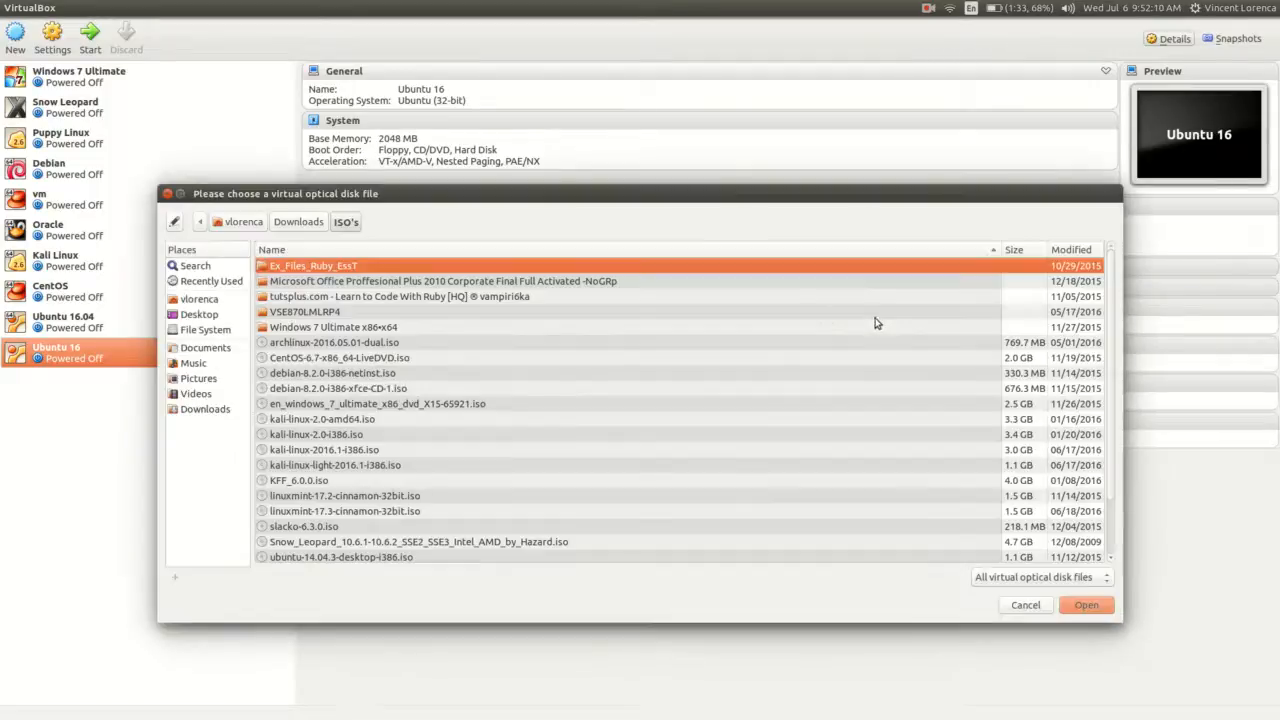
click(206, 412)
scroll(431, 435, down, 10)
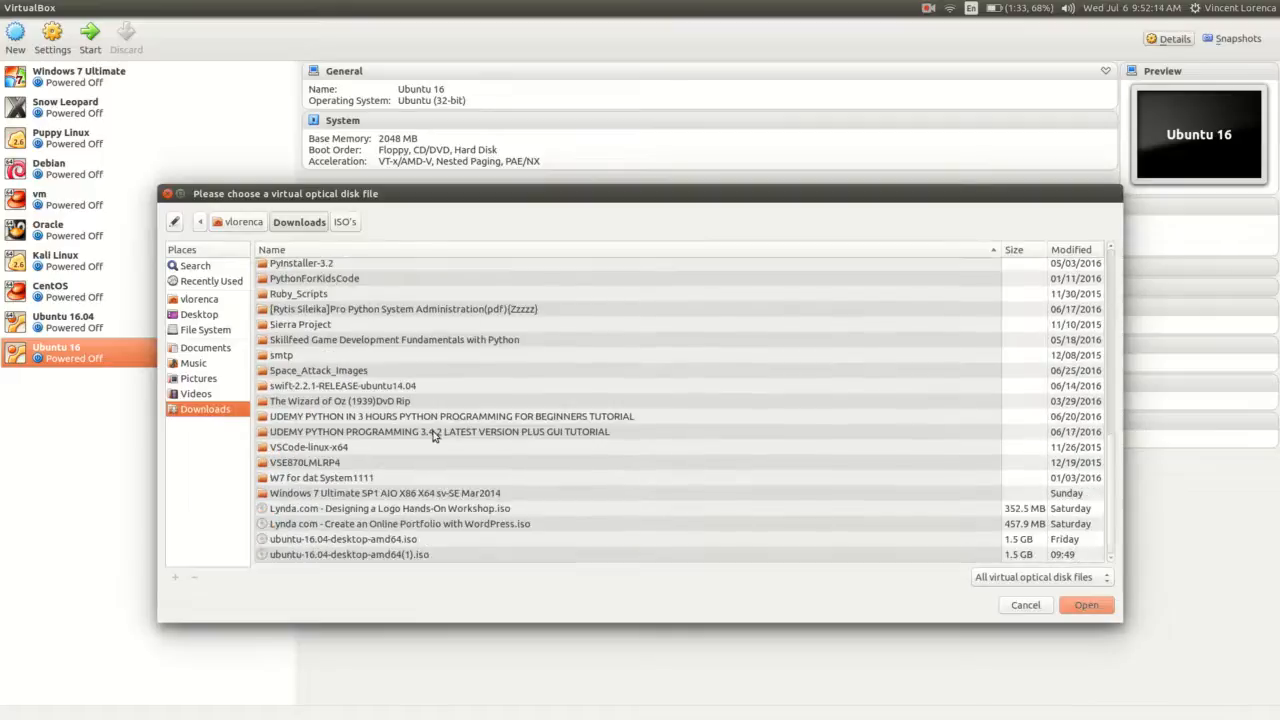
click(368, 541)
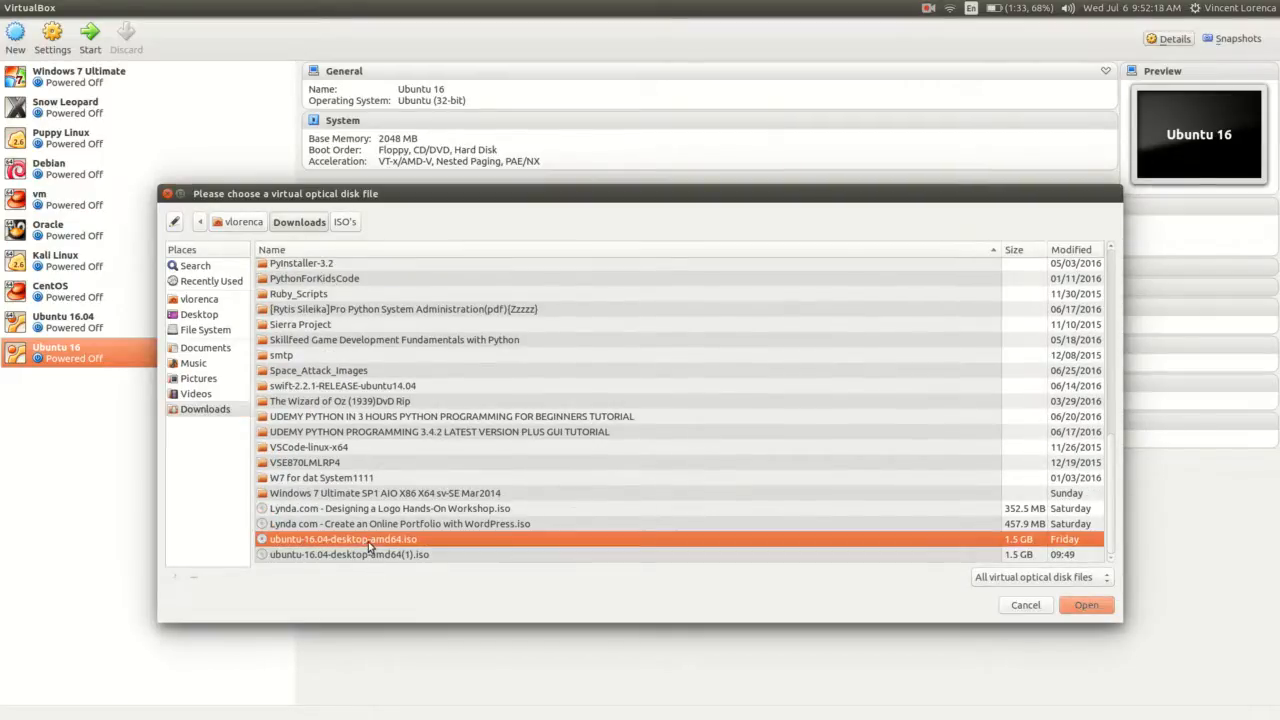
click(1087, 607)
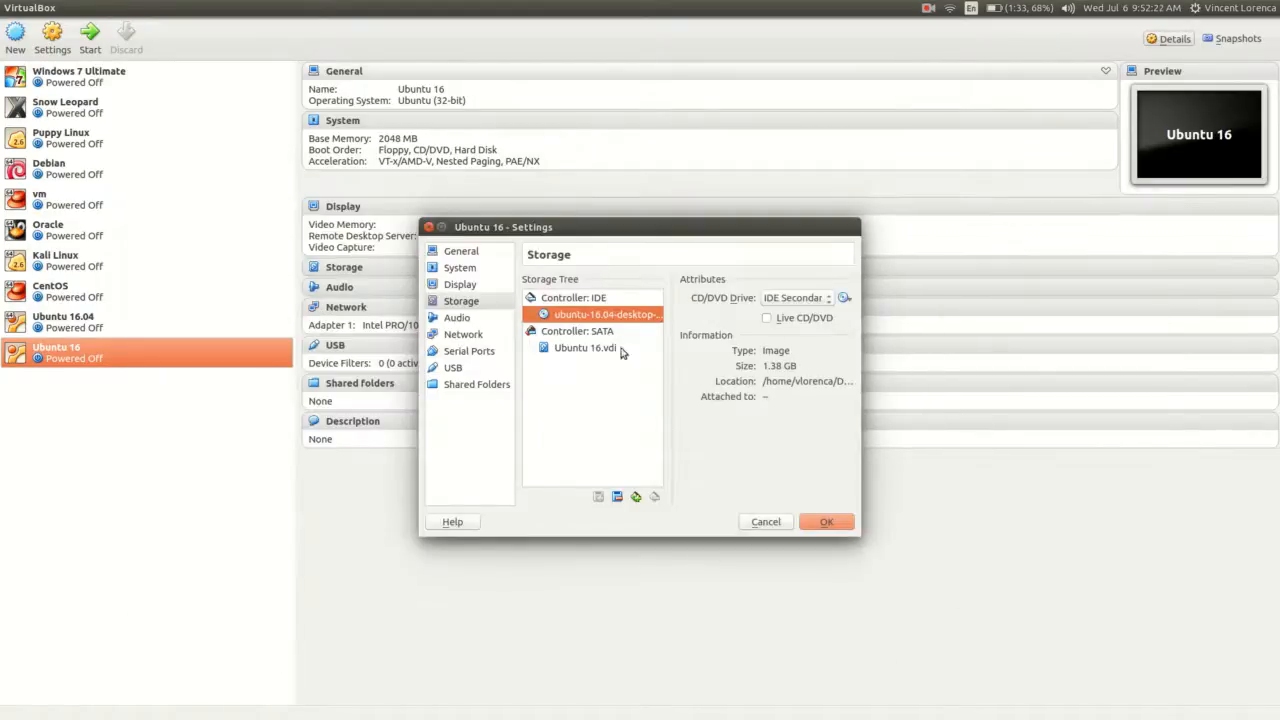
click(835, 526)
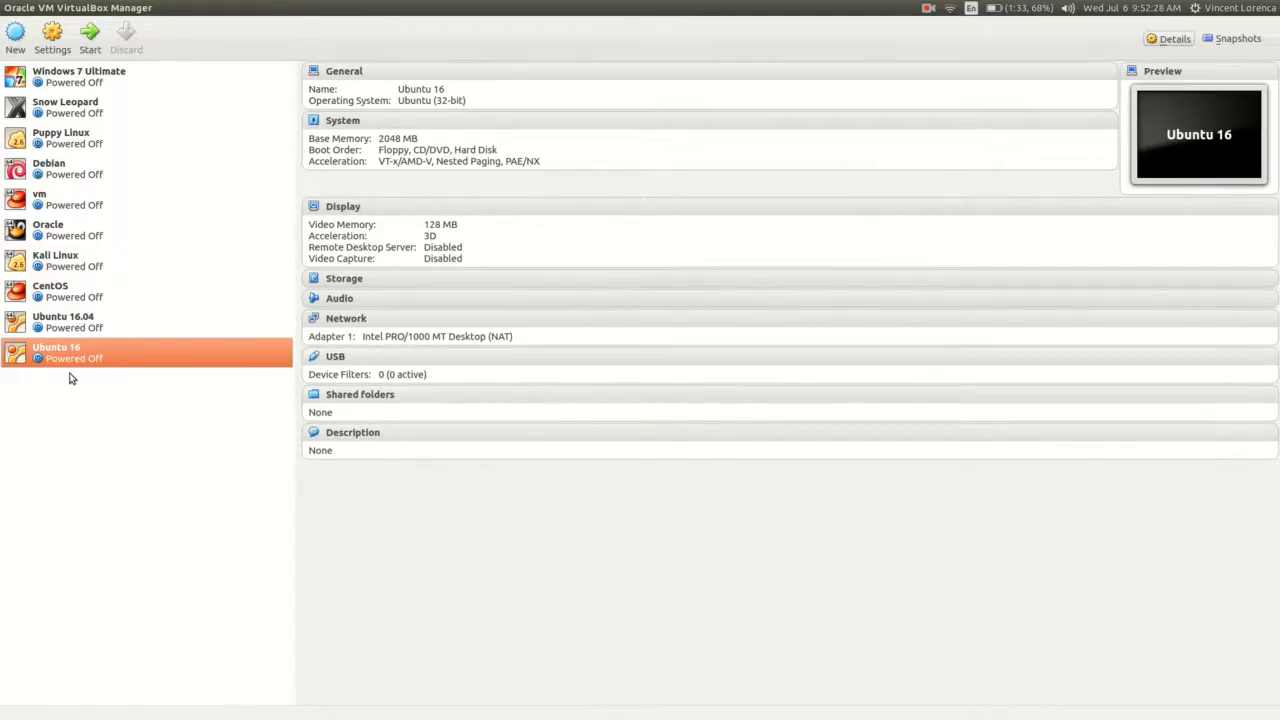
Try to boot the Ubuntu 16 virtual machine from the attached ISO.
click(88, 45)
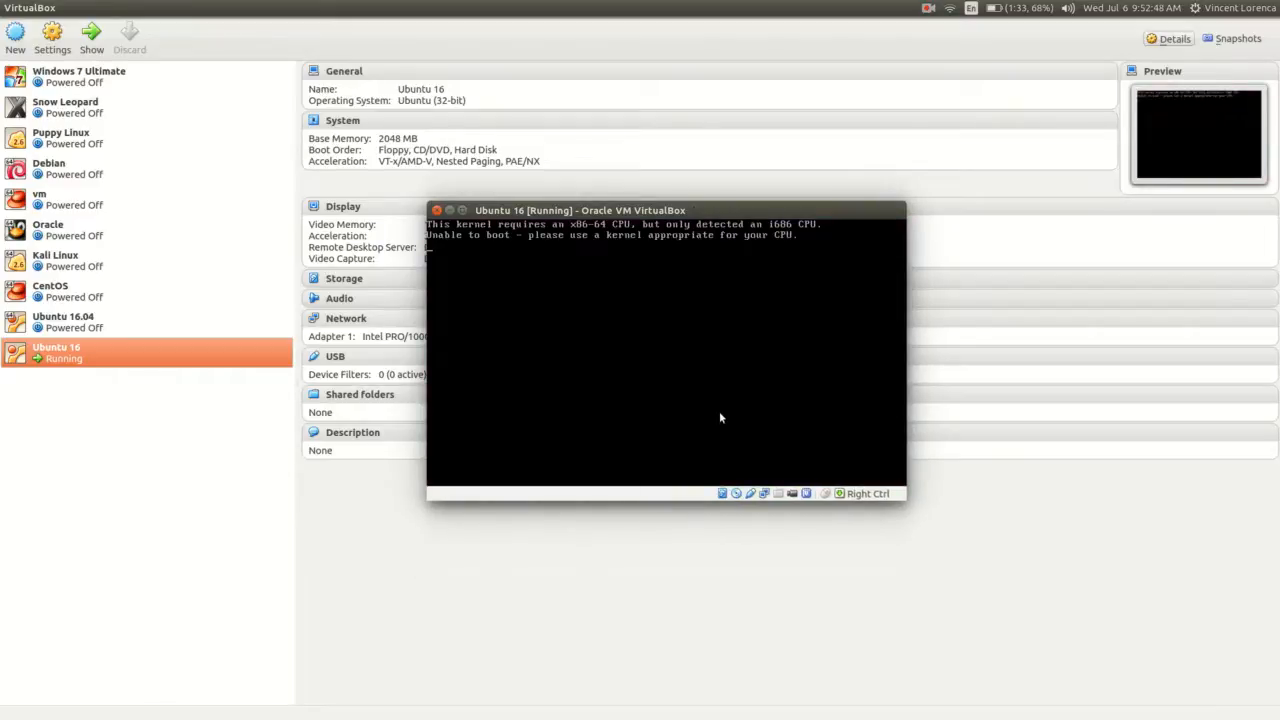
click(929, 8)
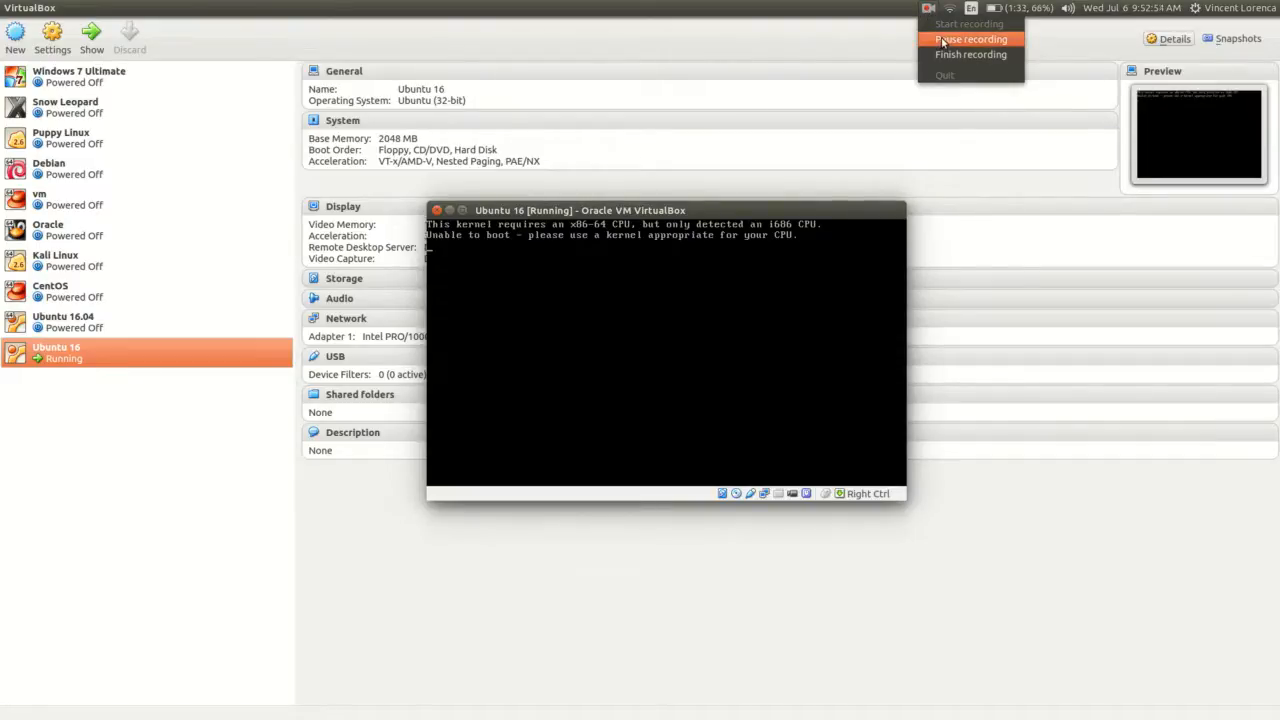
click(942, 40)
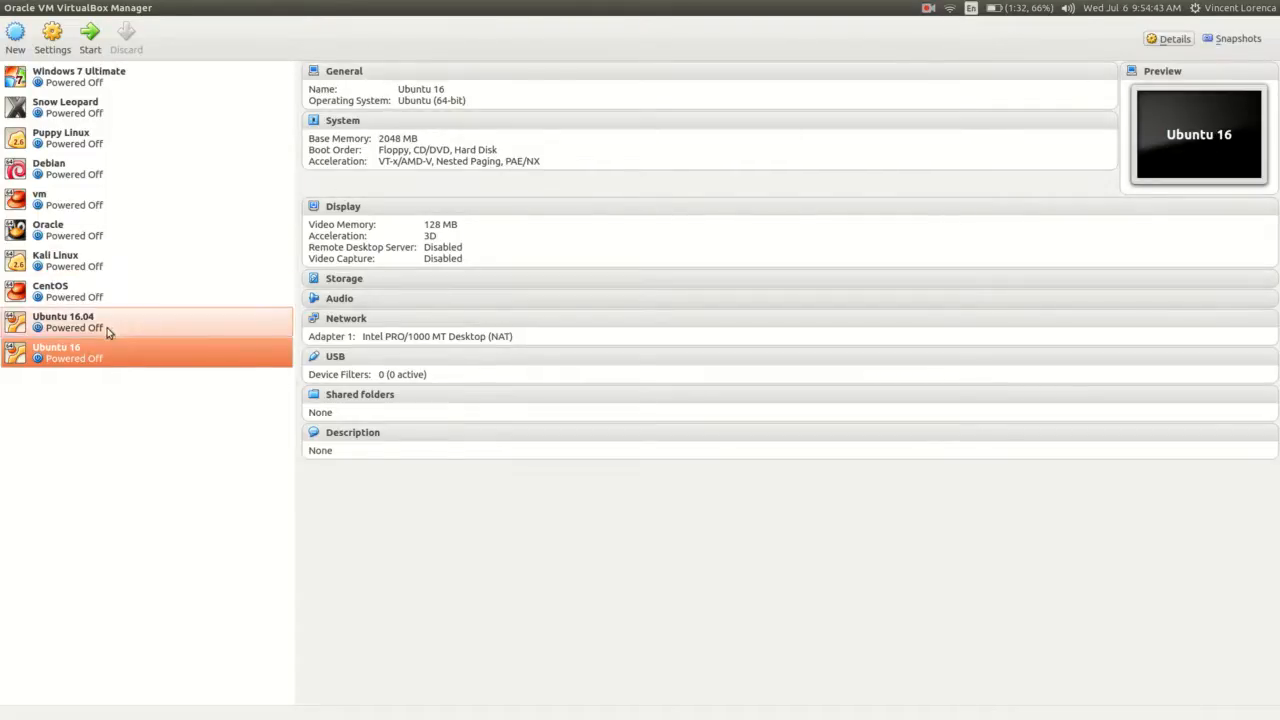
Start the 64-bit Ubuntu 16 virtual machine and reposition its window on the desktop.
right_click(99, 357)
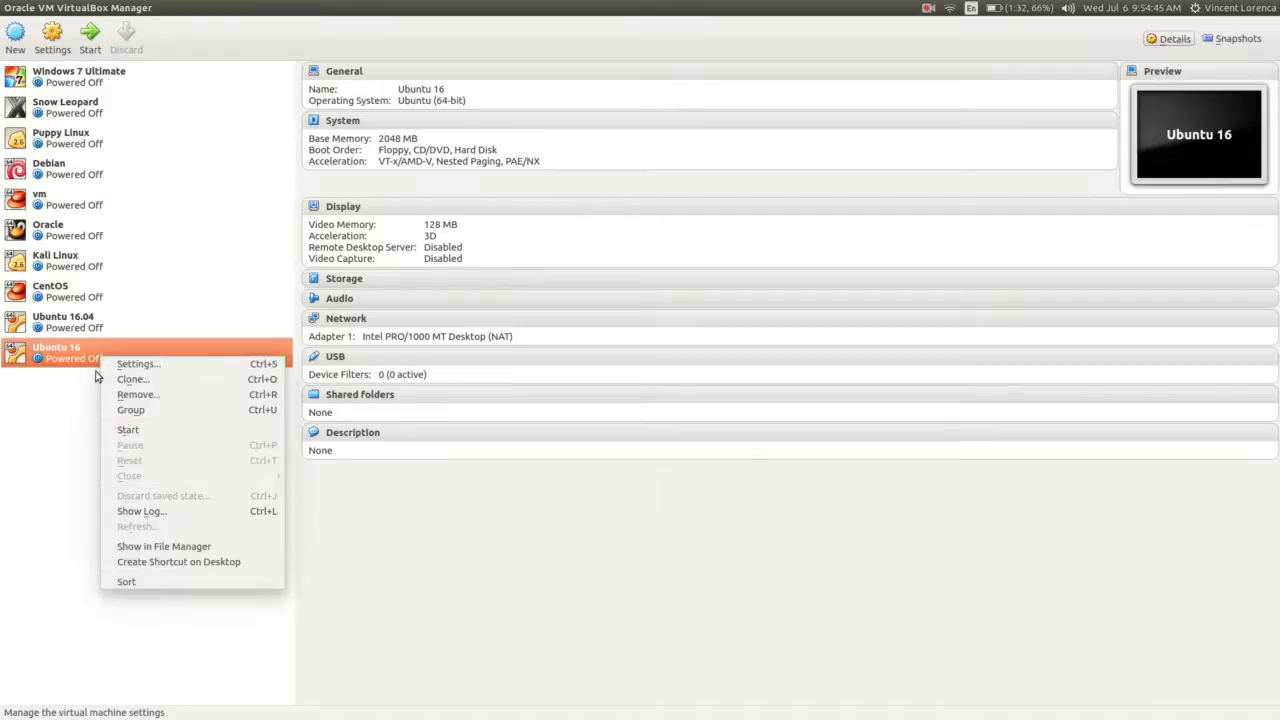
click(63, 393)
double_click(84, 361)
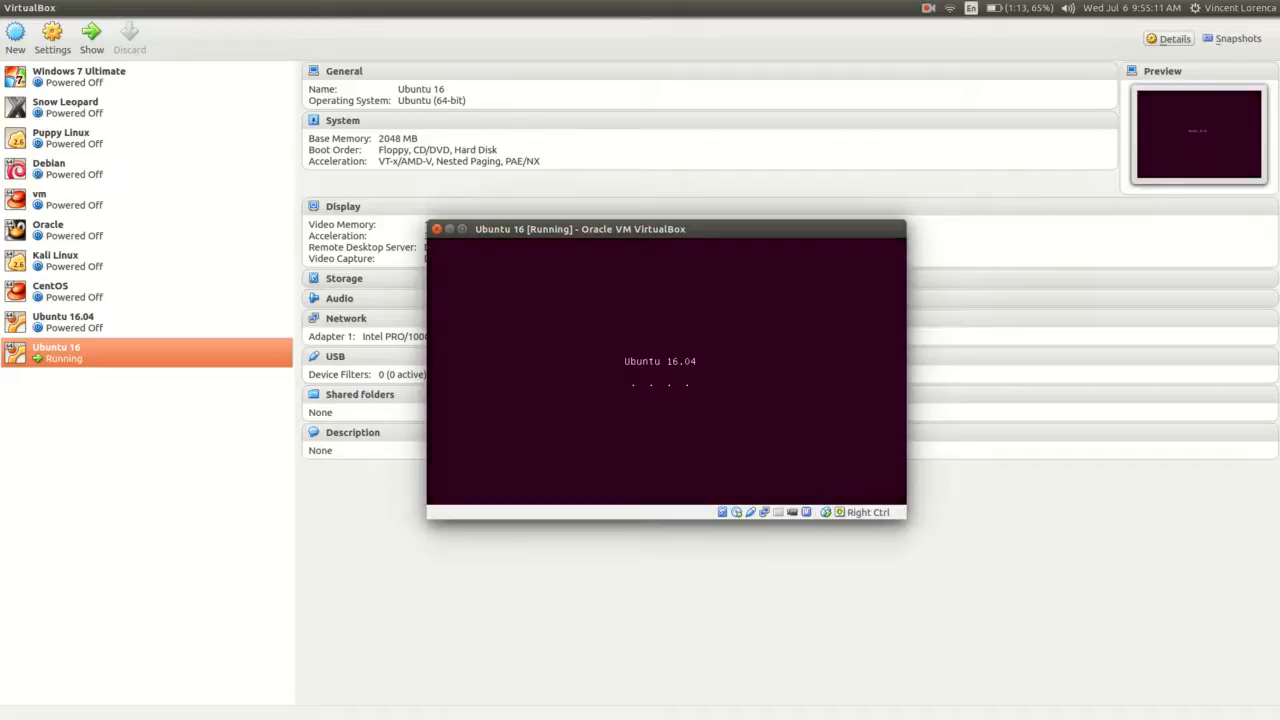
drag(705, 229, 654, 207)
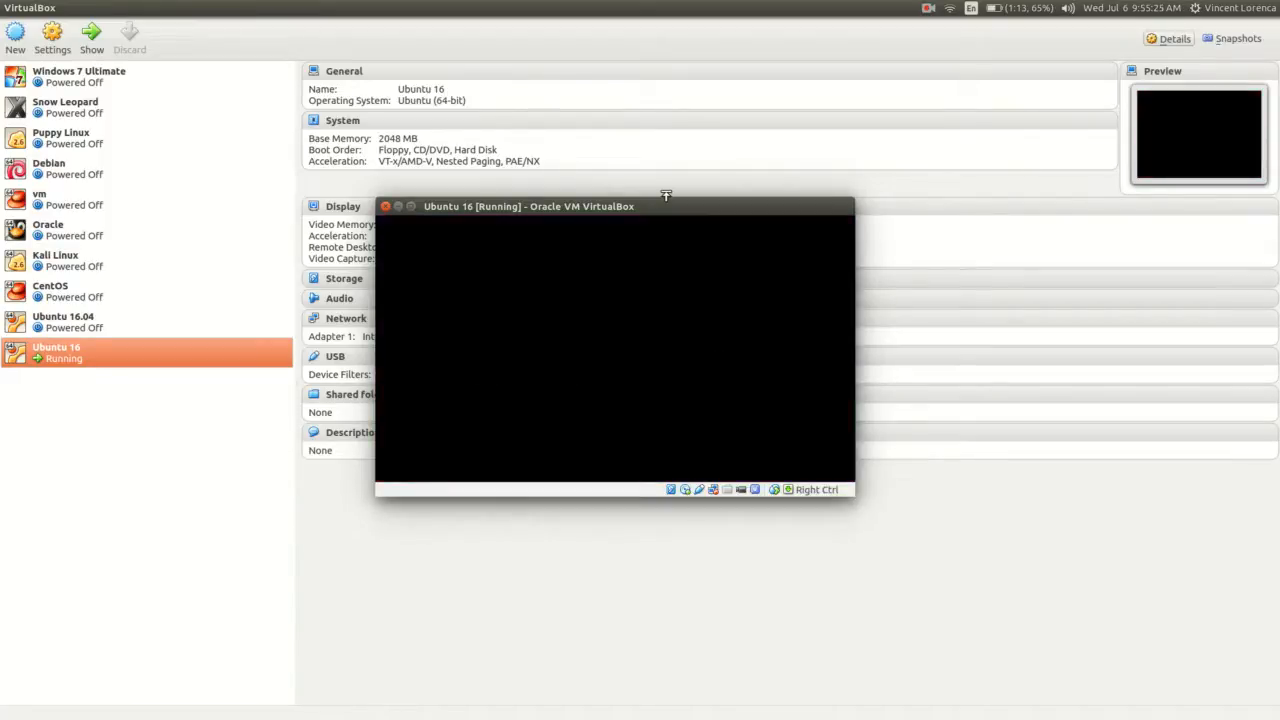
drag(737, 177, 616, 86)
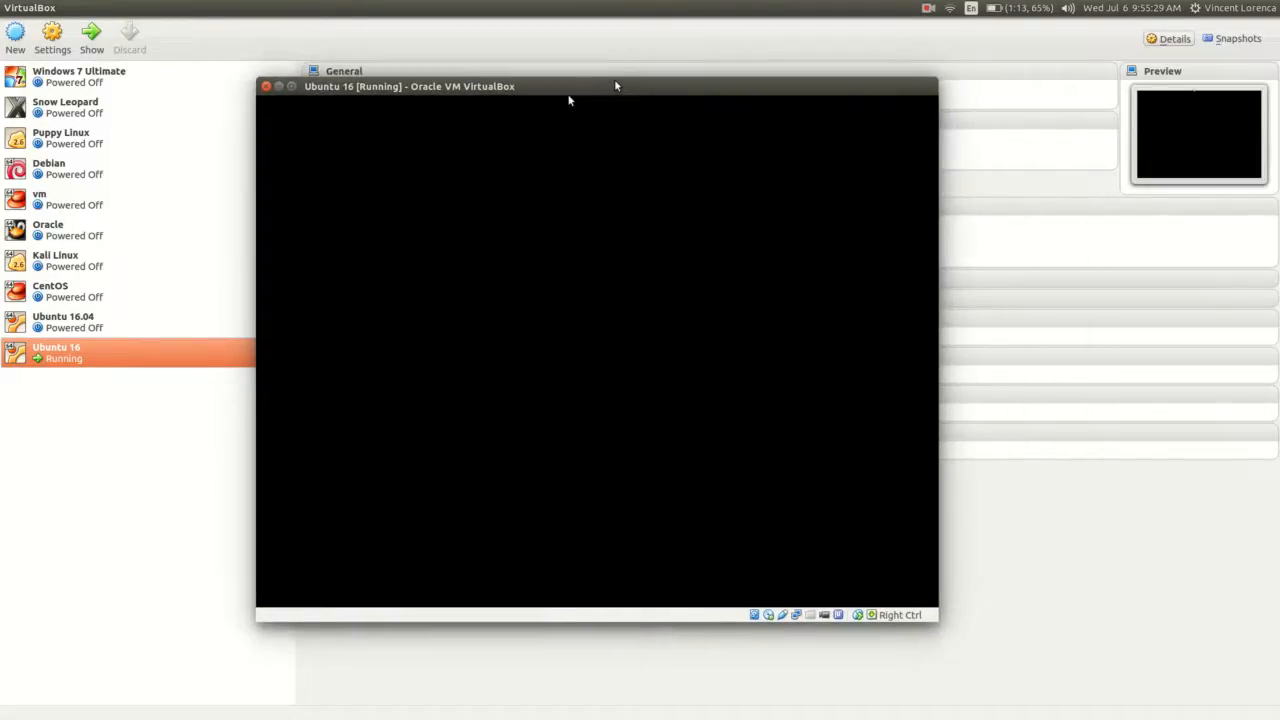
drag(616, 86, 838, 128)
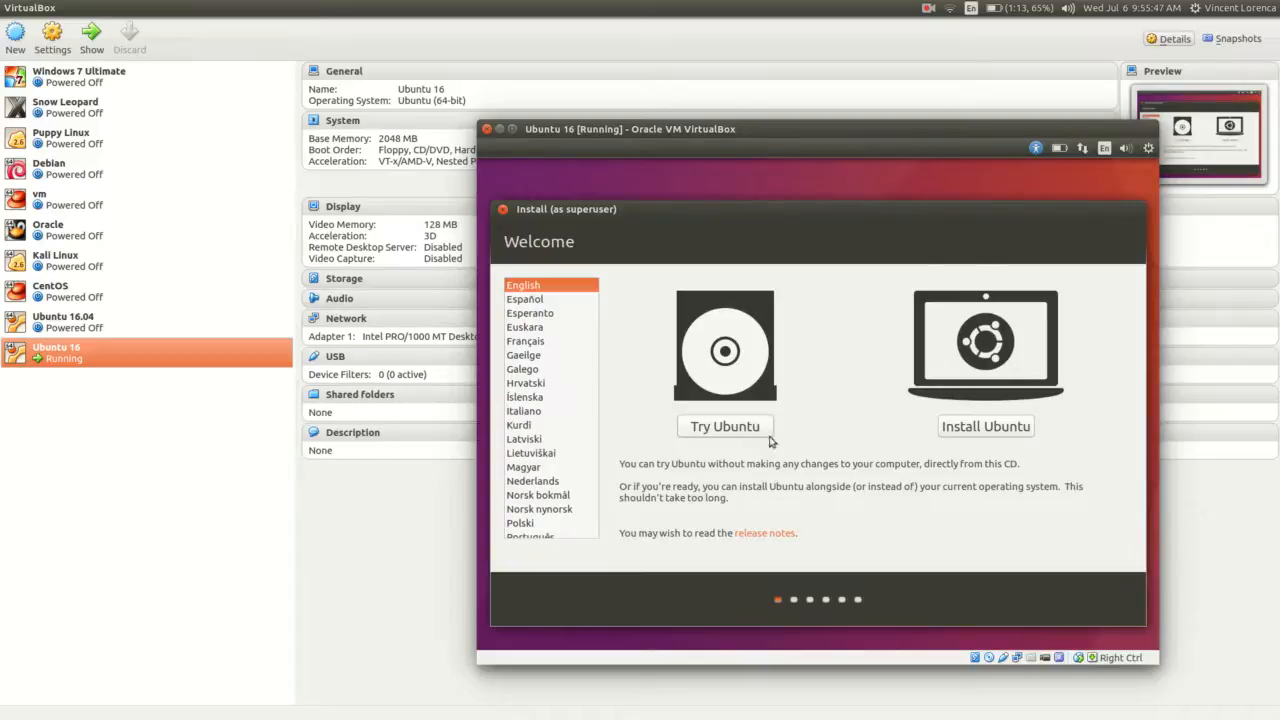
Begin the Ubuntu installation, including updates downloaded during install and third-party software for graphics, Wi-Fi, Flash and MP3.
click(976, 428)
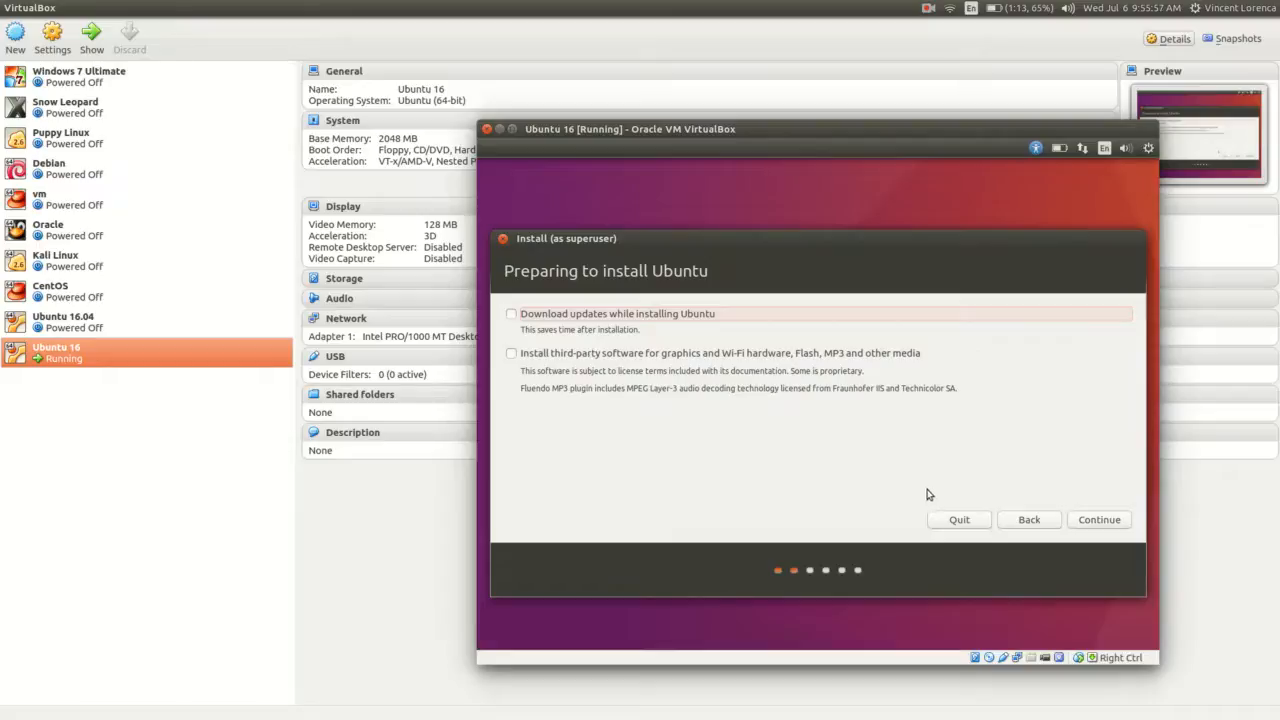
click(512, 316)
click(512, 356)
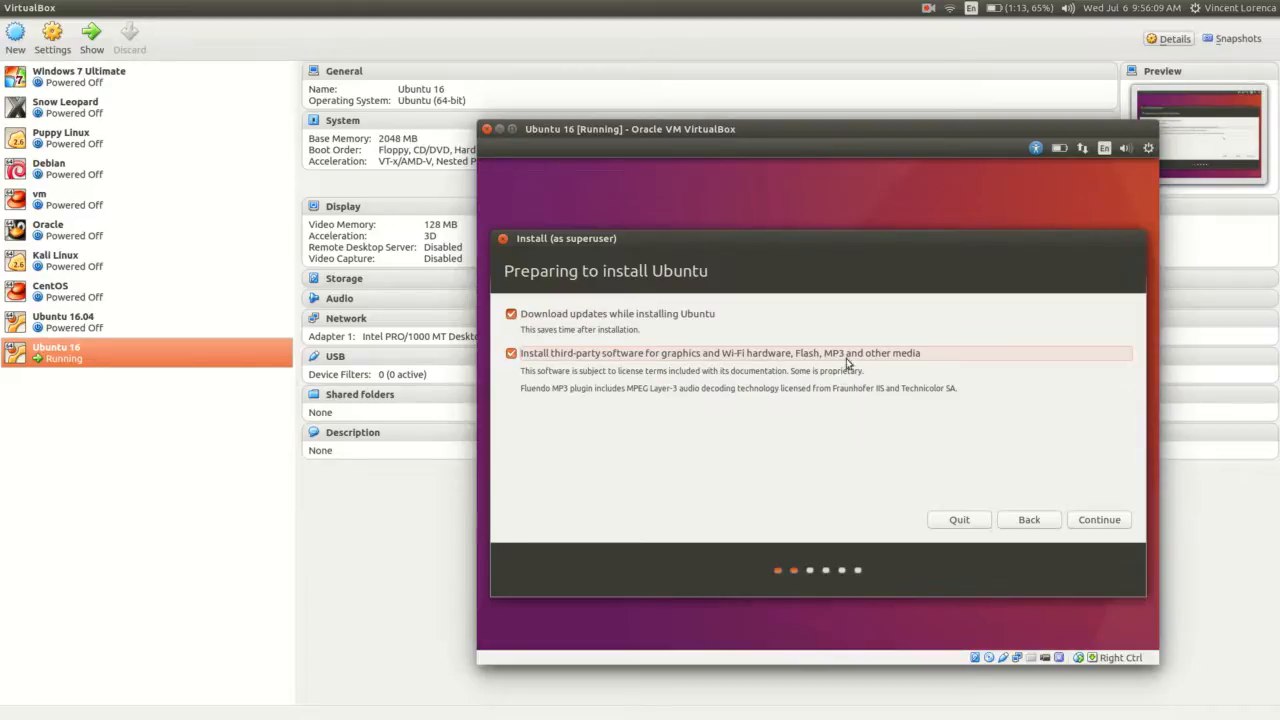
click(1100, 522)
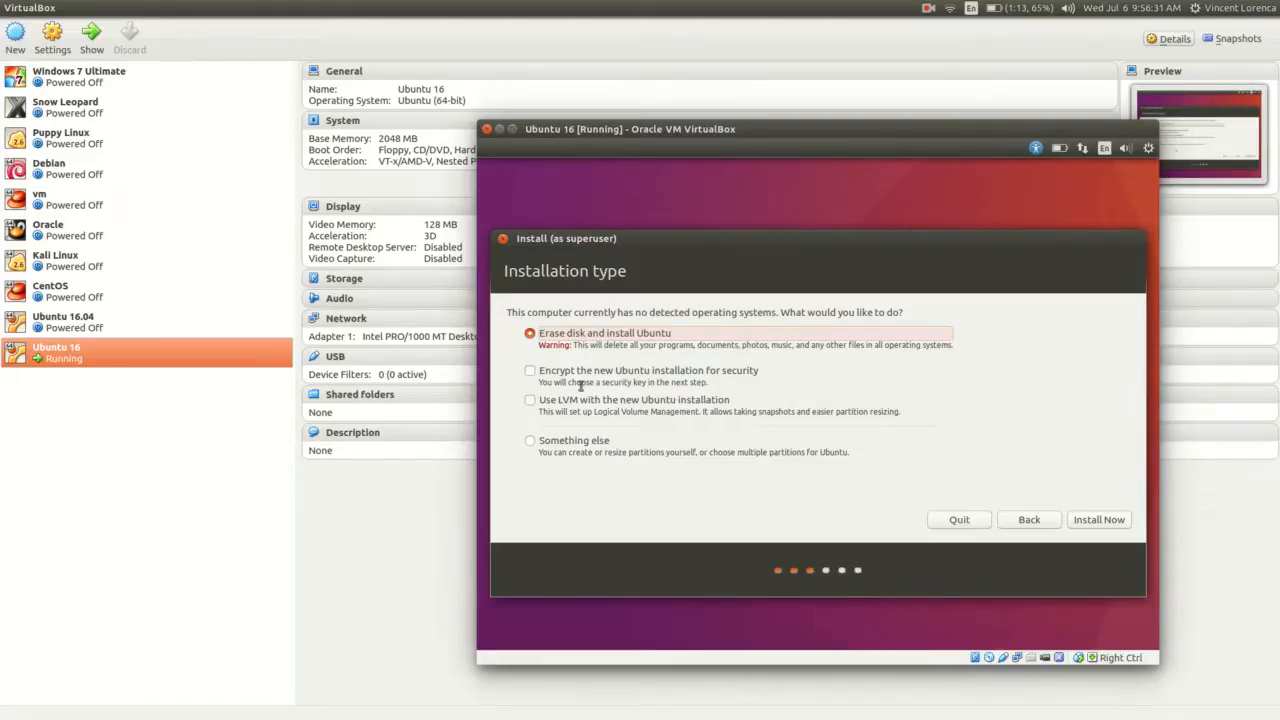
Choose to erase the disk and install Ubuntu with LVM and without encryption, and proceed with the installation.
click(530, 401)
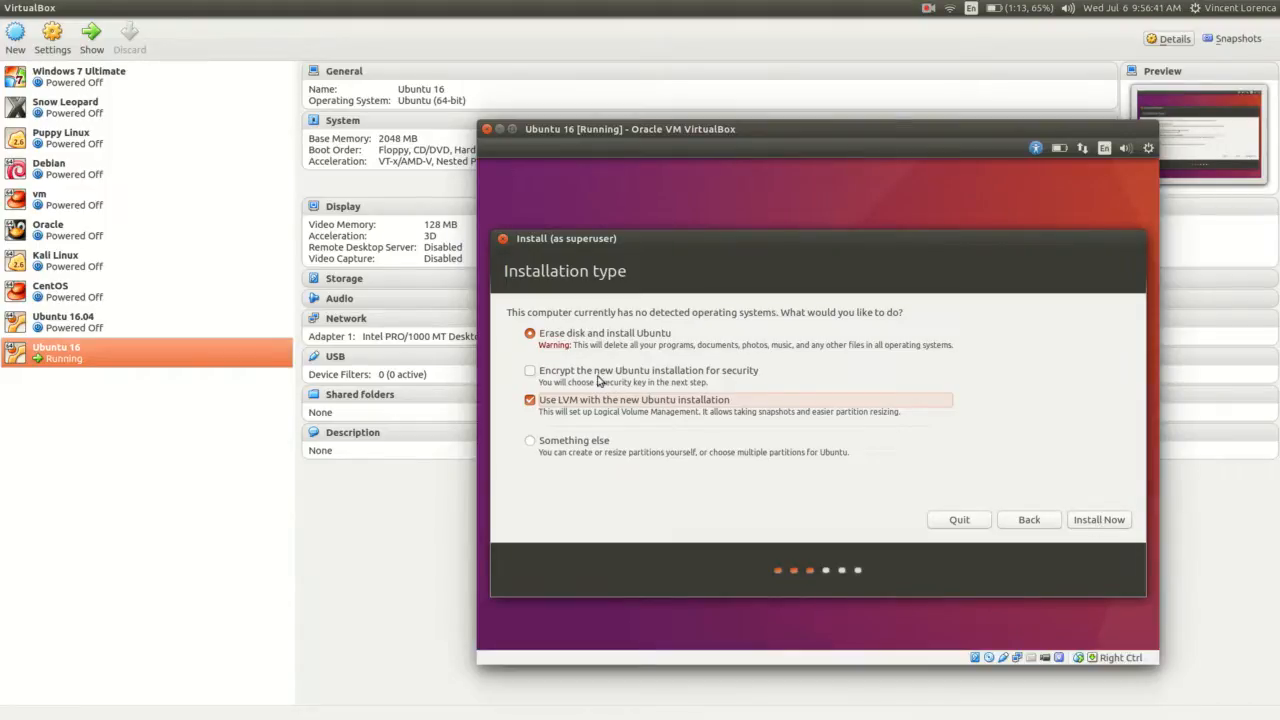
click(539, 375)
click(540, 376)
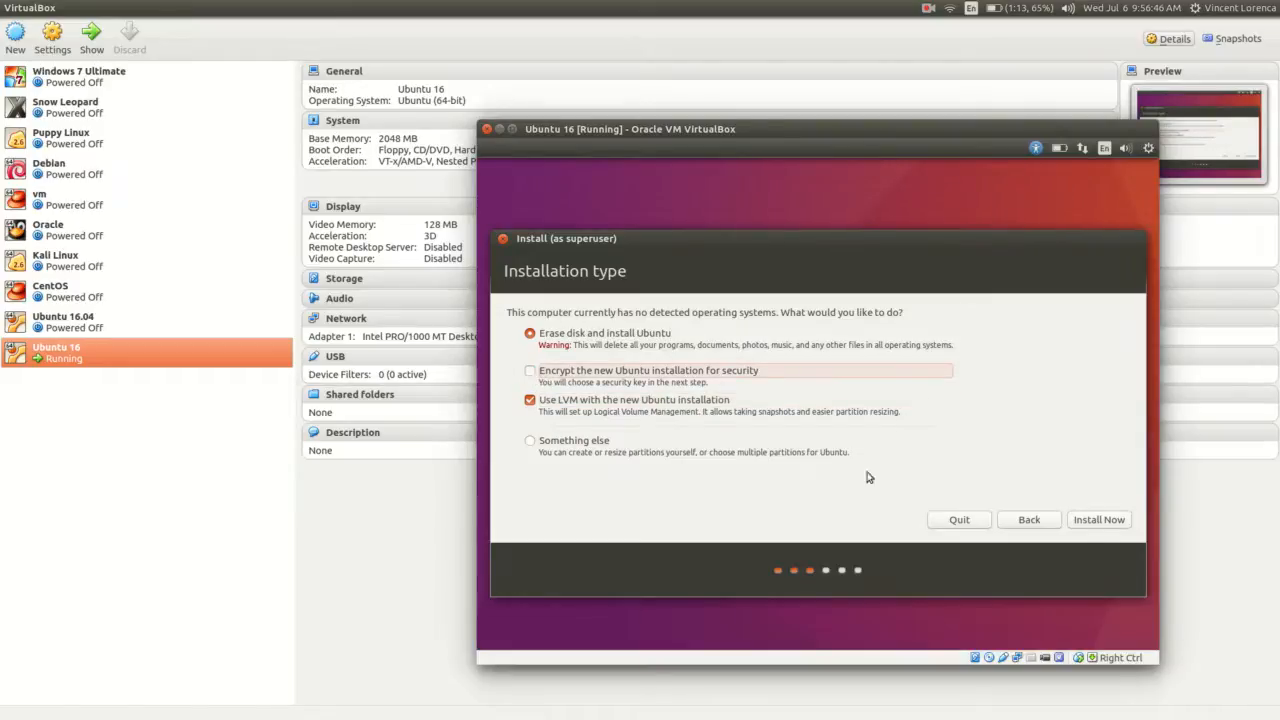
click(530, 443)
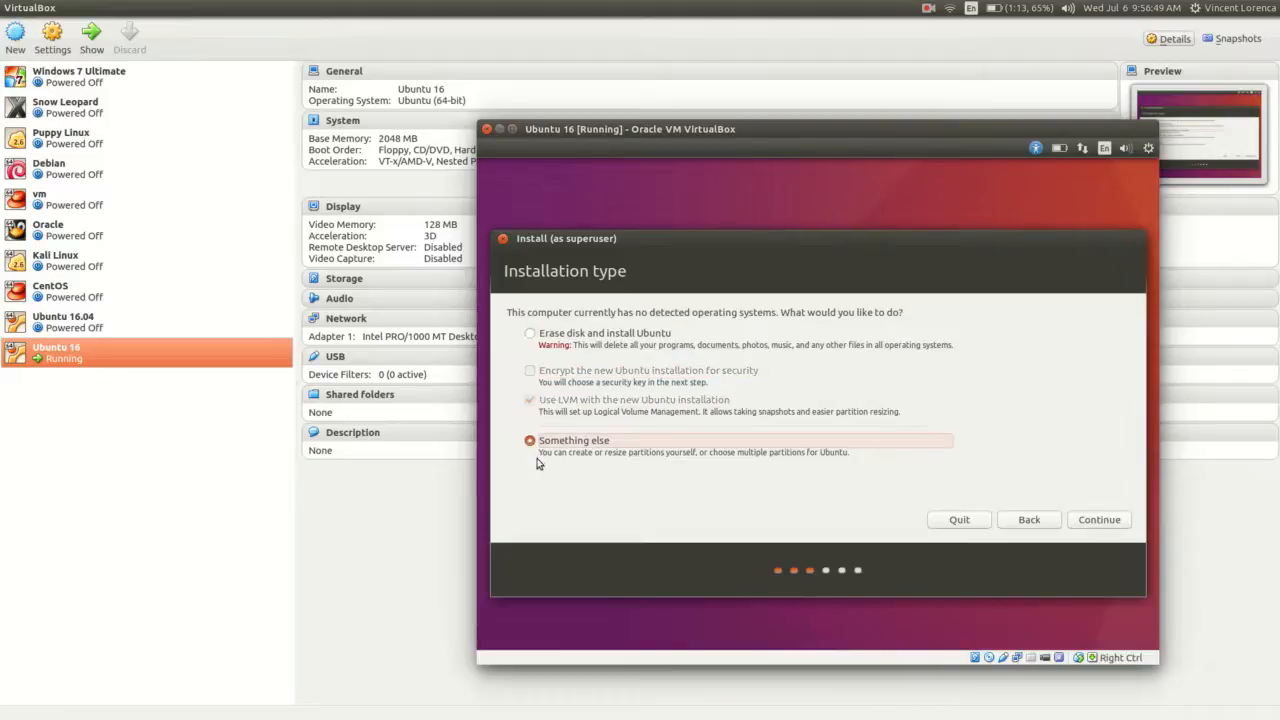
click(530, 334)
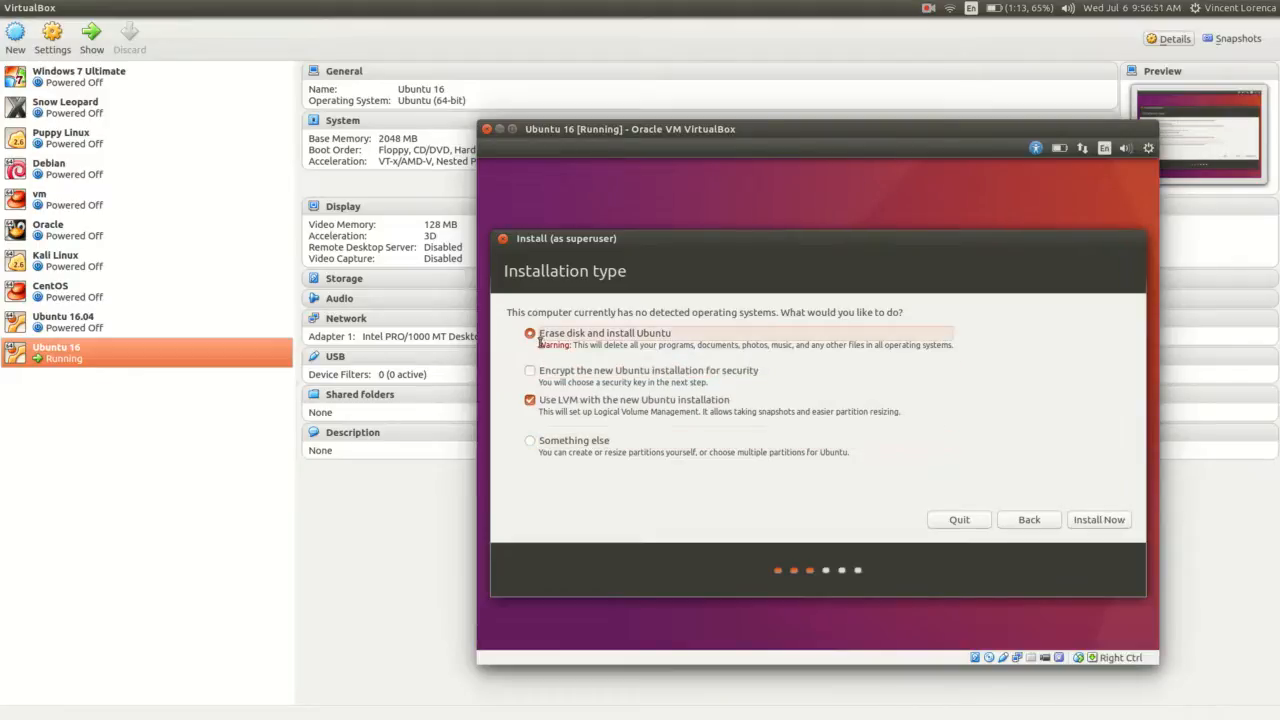
click(1108, 521)
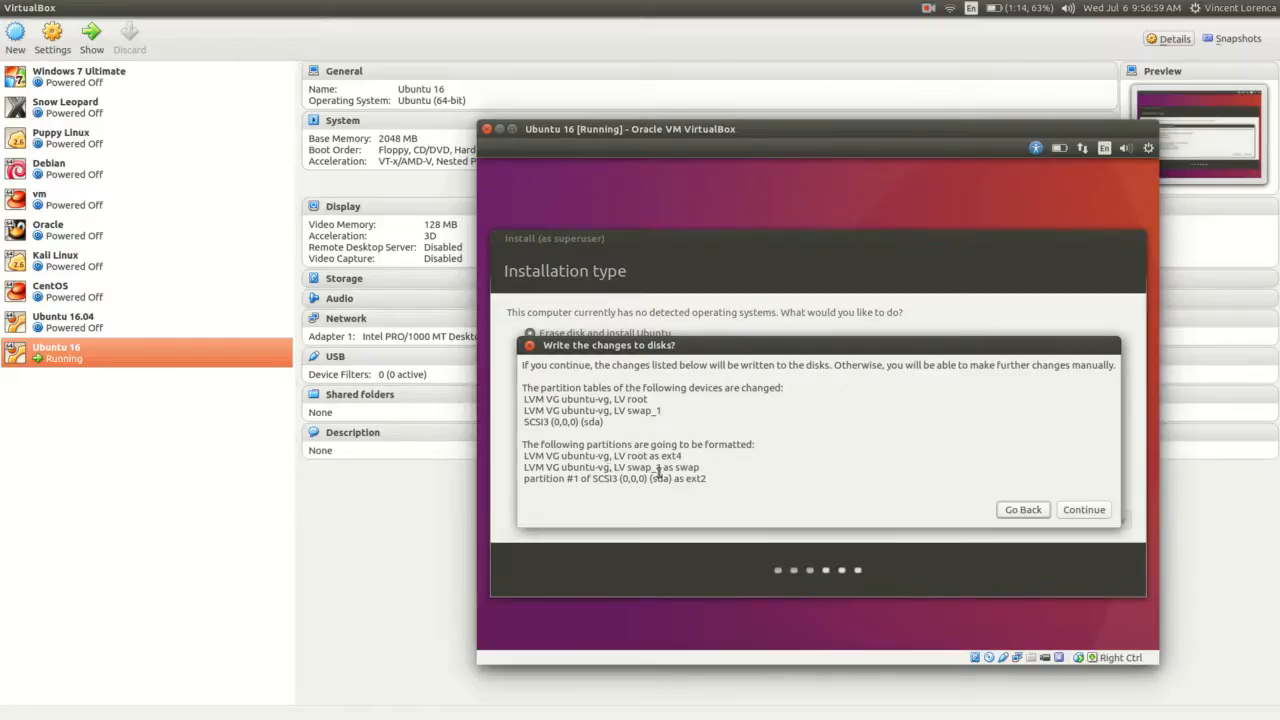
Confirm writing the partition changes to disk, then accept the Chicago location and the English (US) keyboard layout.
click(1088, 512)
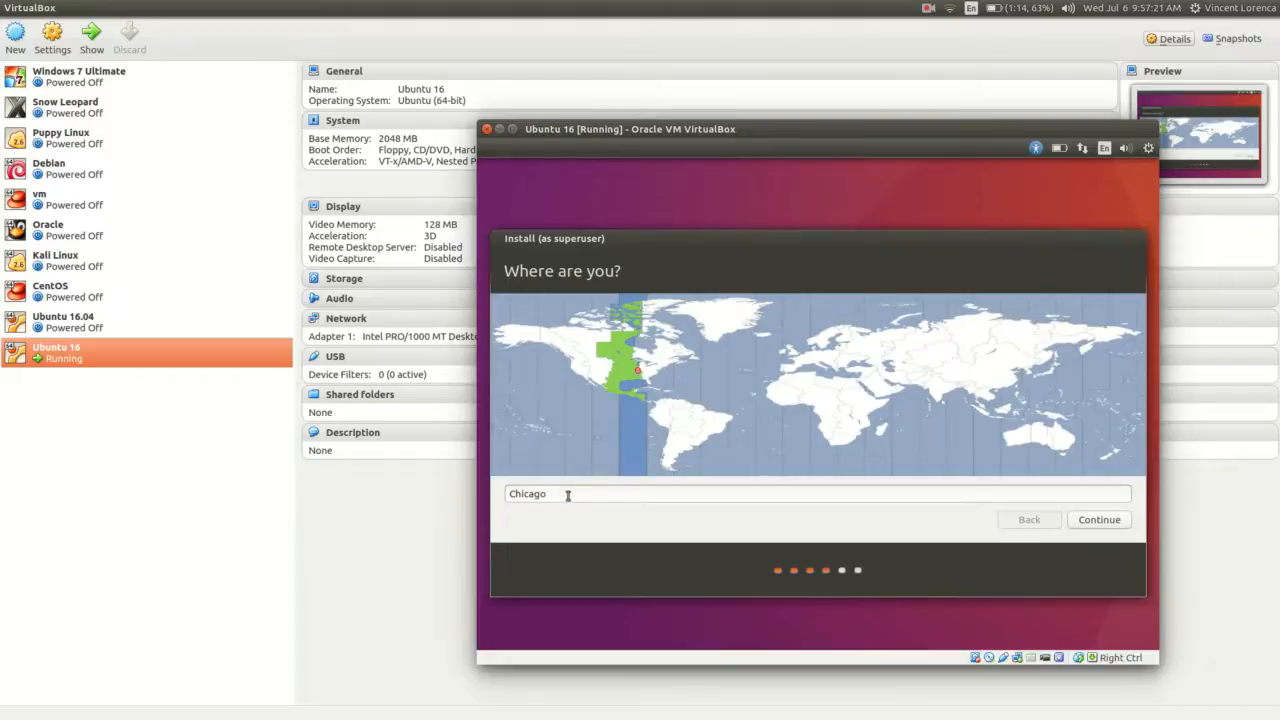
click(1113, 520)
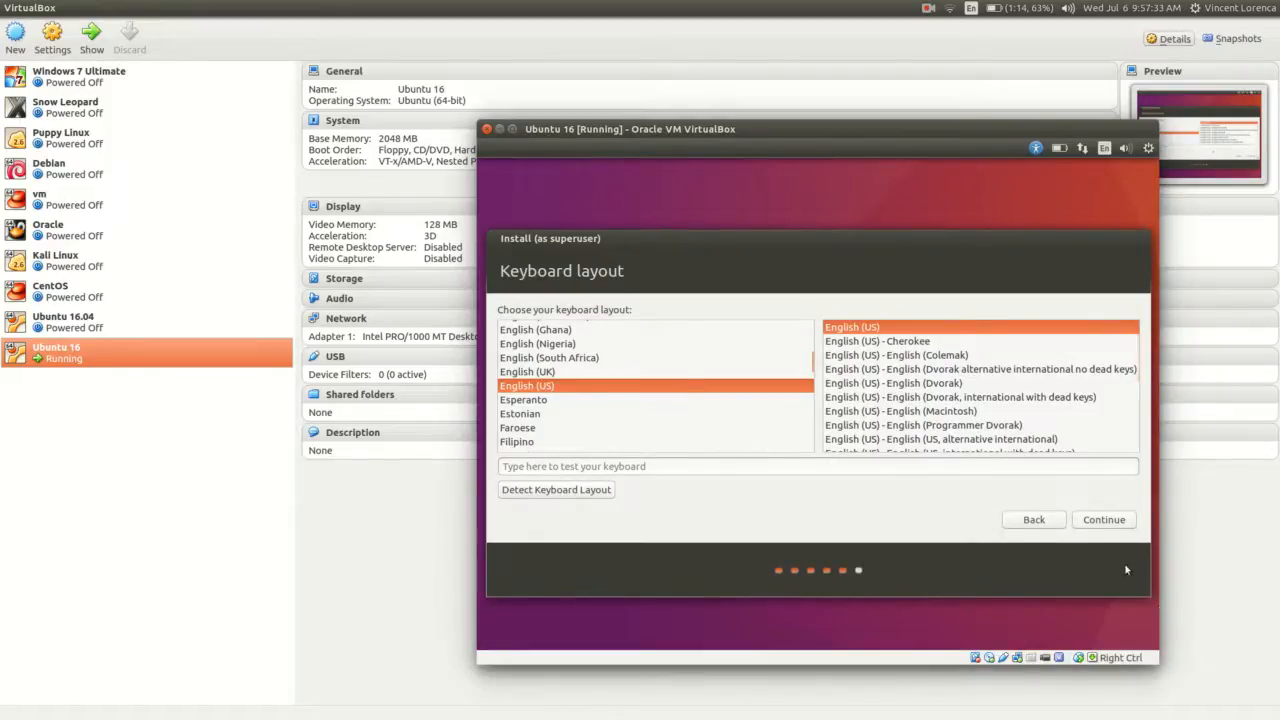
click(1109, 522)
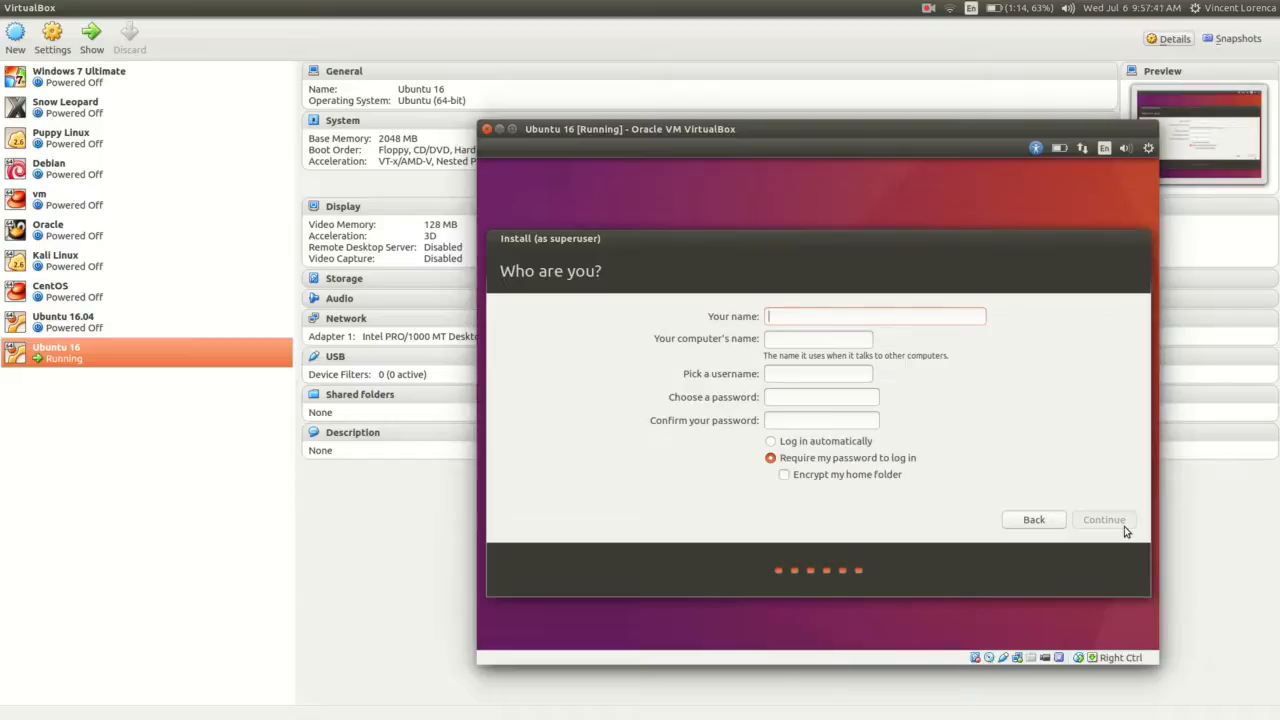
Fill in the user's name, a username, and the account password with its confirmation for the new Ubuntu account.
text(Vince)
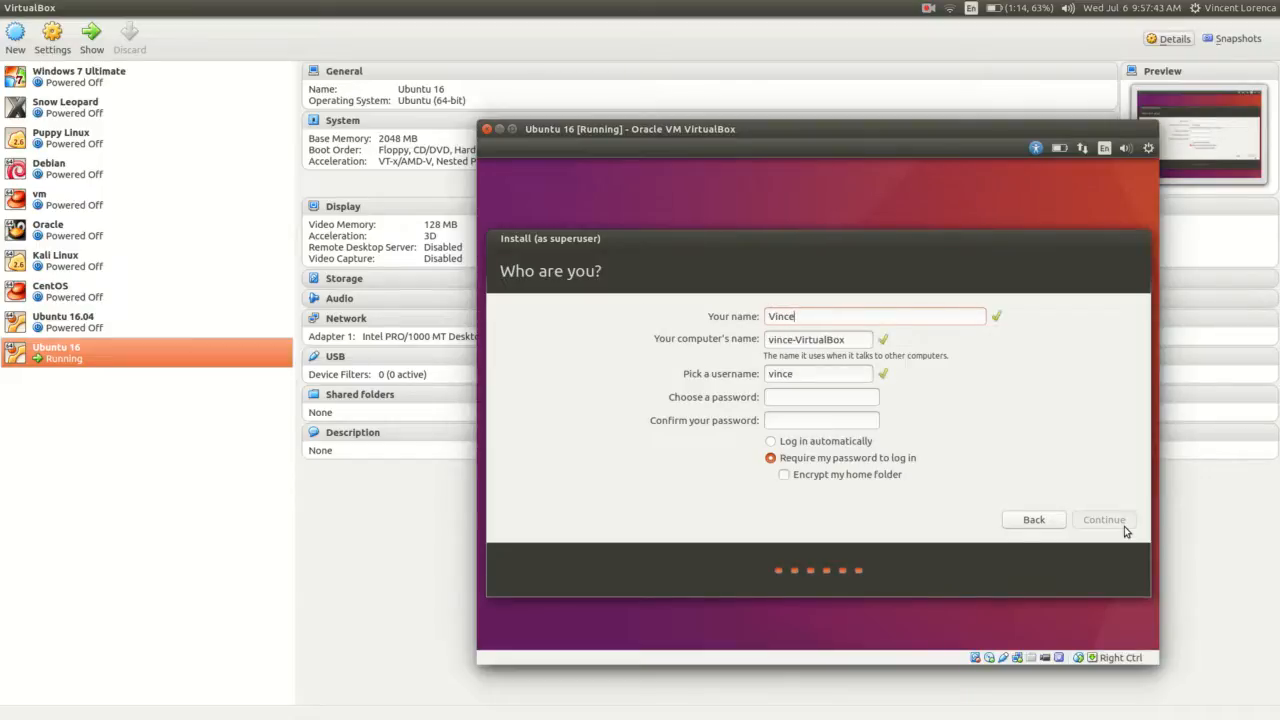
key(Tab)
key(Tab)
text(vlorenca)
key(Tab)
text(********)
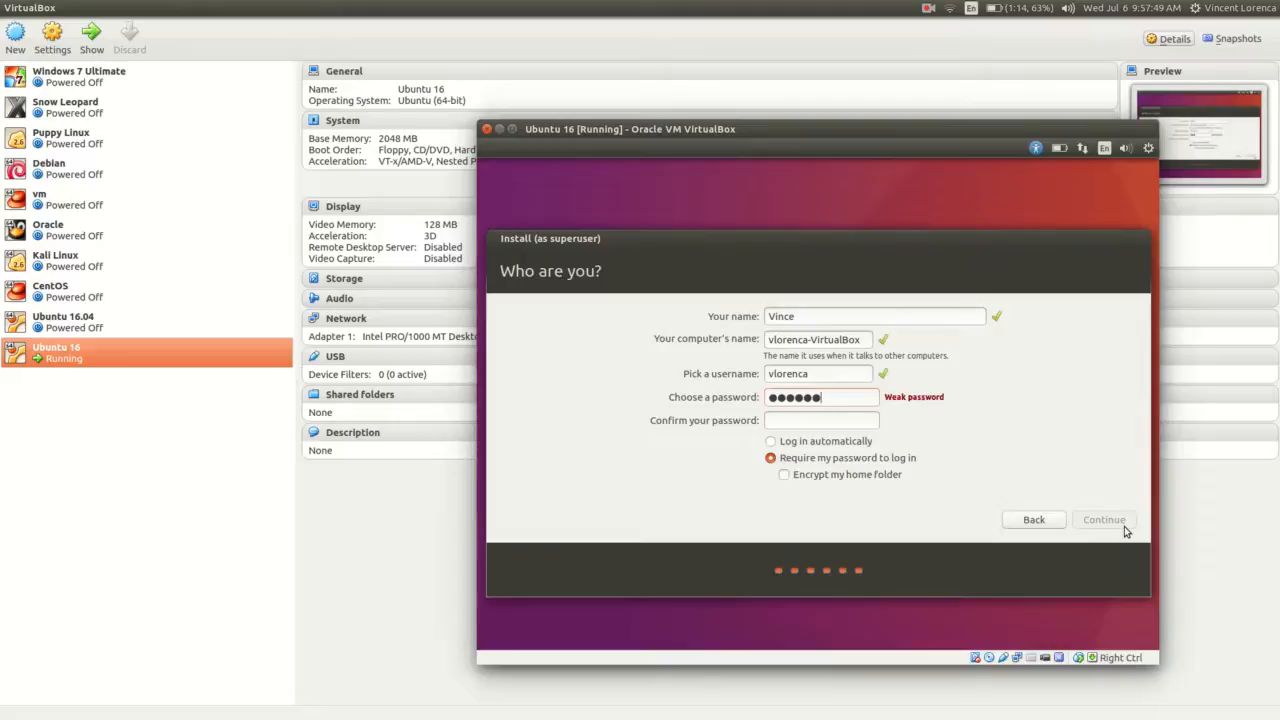
key(Tab)
text(********)
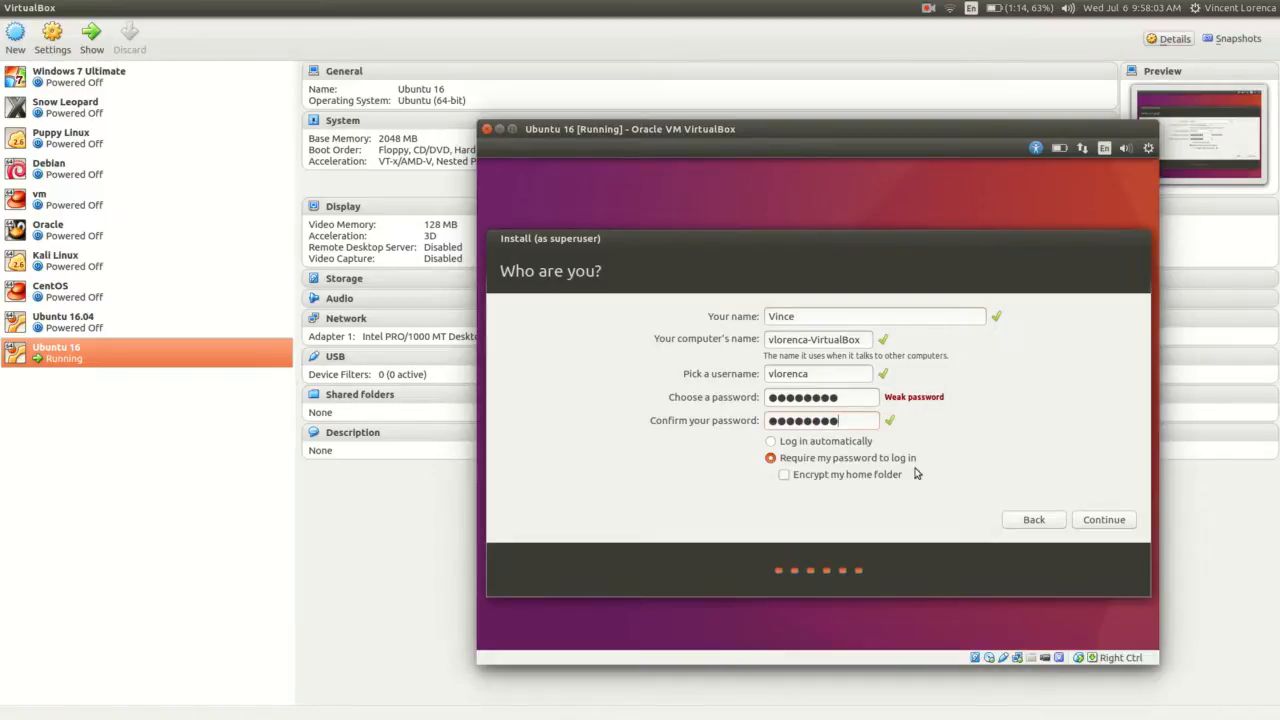
Require the password to log in, leave the home folder unencrypted, and continue the installation.
click(785, 444)
click(771, 459)
click(784, 475)
click(784, 475)
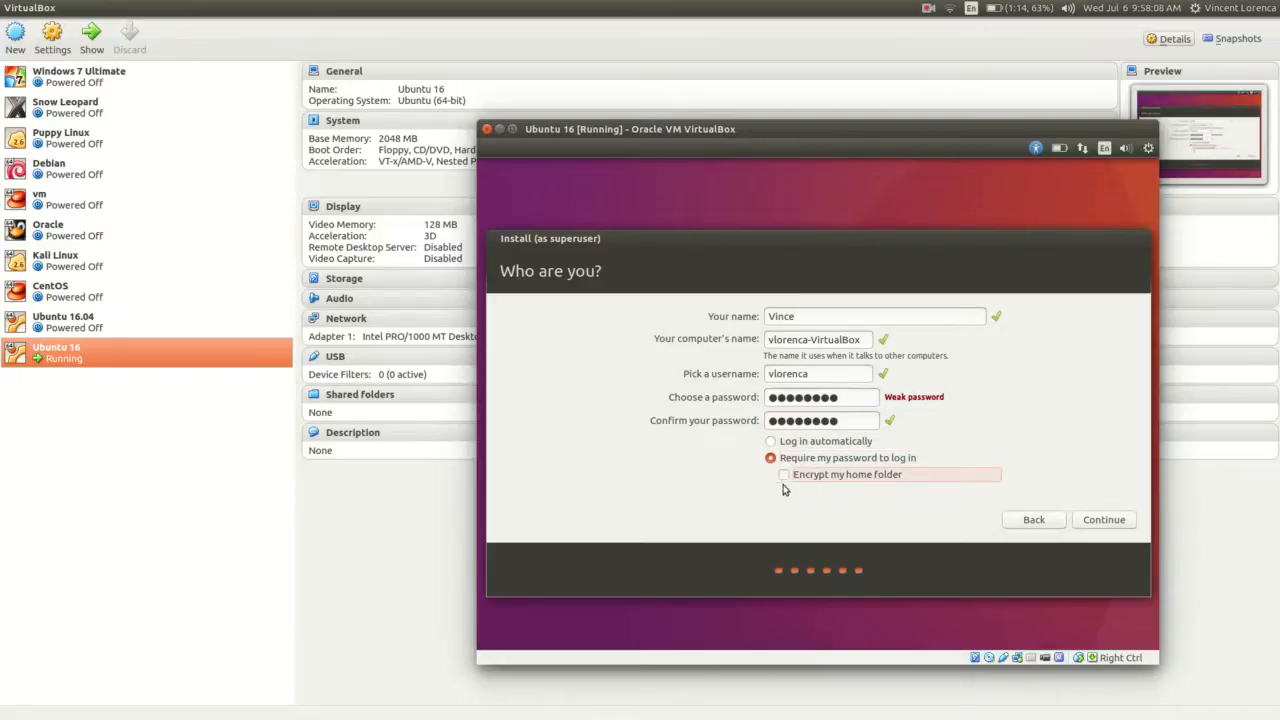
click(1104, 522)
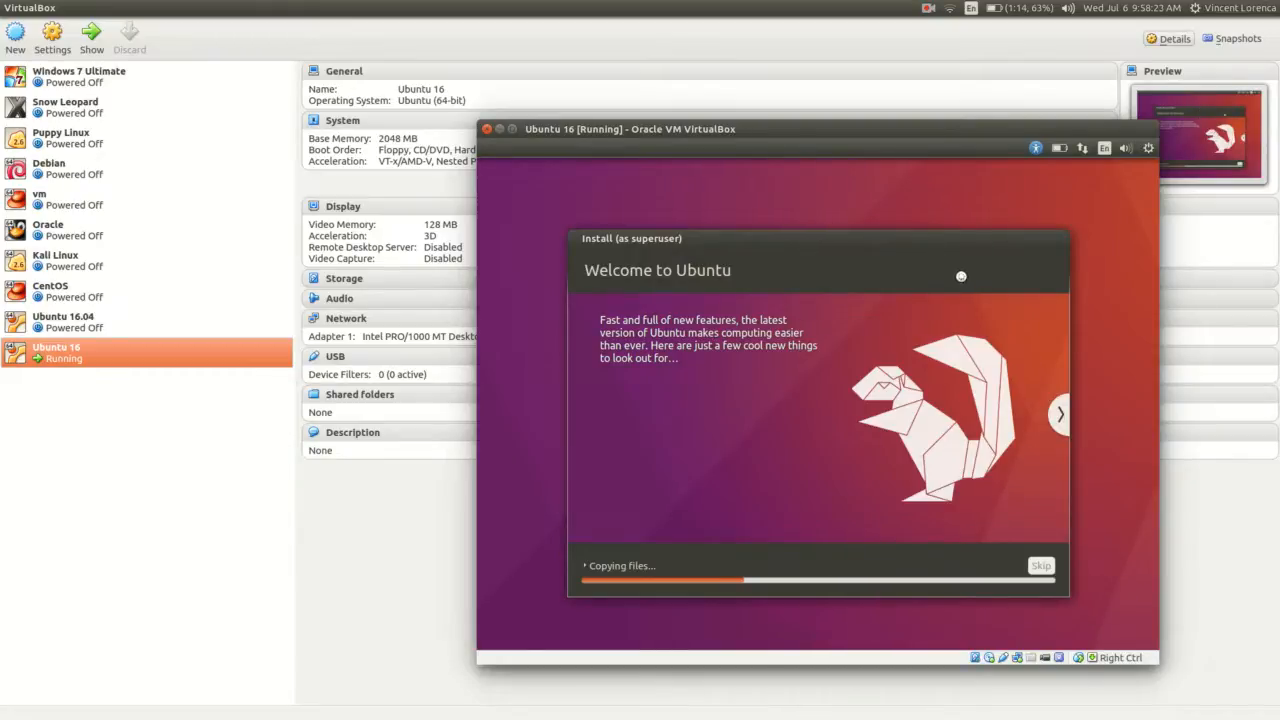
click(928, 8)
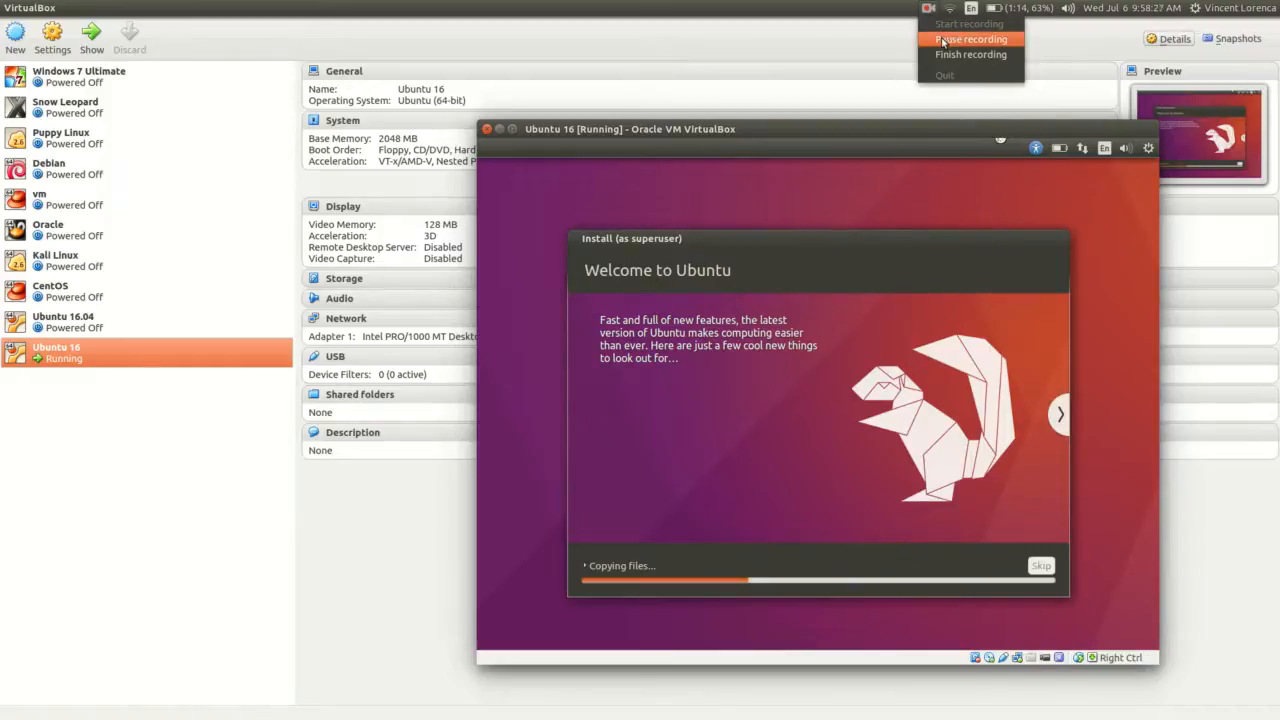
click(942, 41)
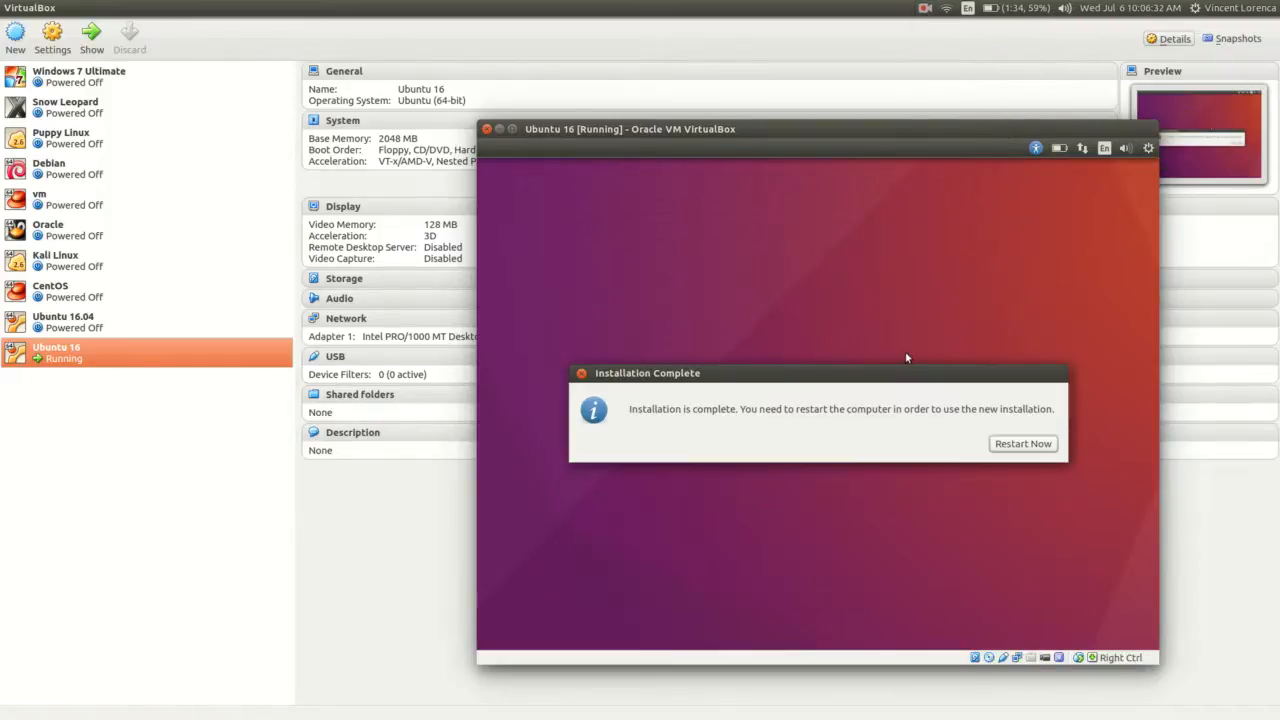
Restart the virtual machine into the new Ubuntu installation and reposition its window near the middle of the desktop.
click(1030, 447)
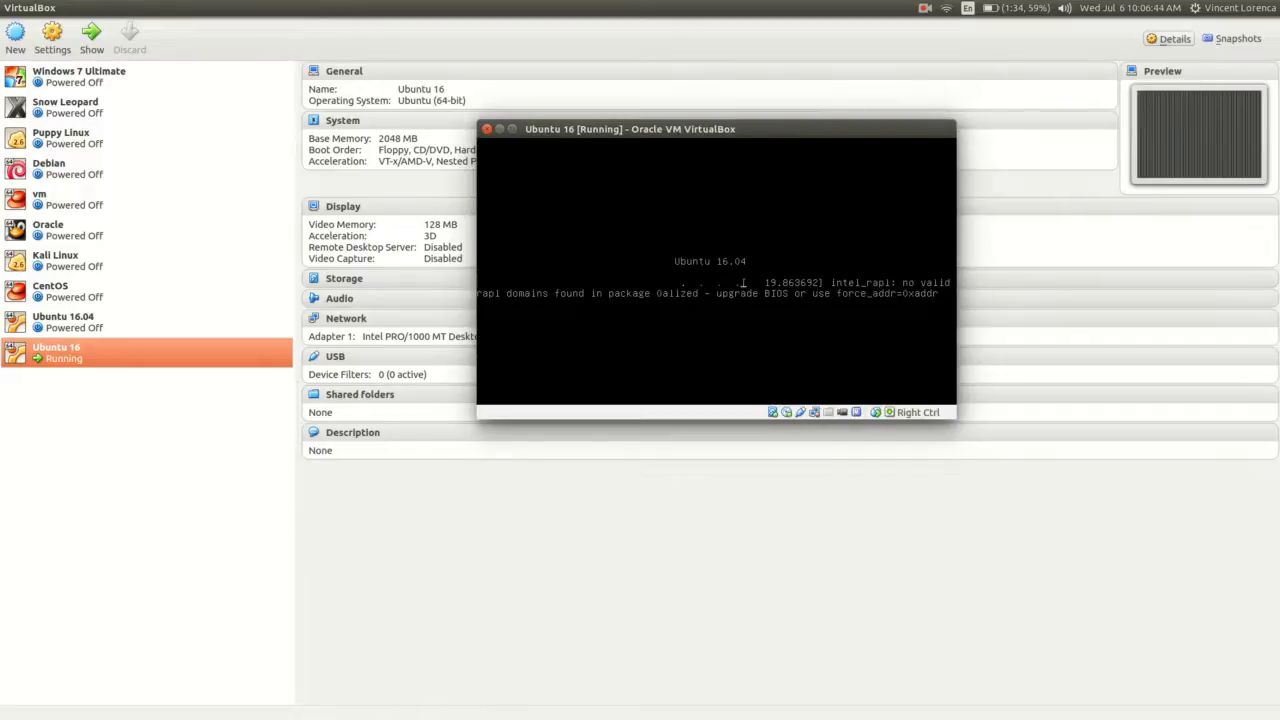
drag(624, 128, 883, 281)
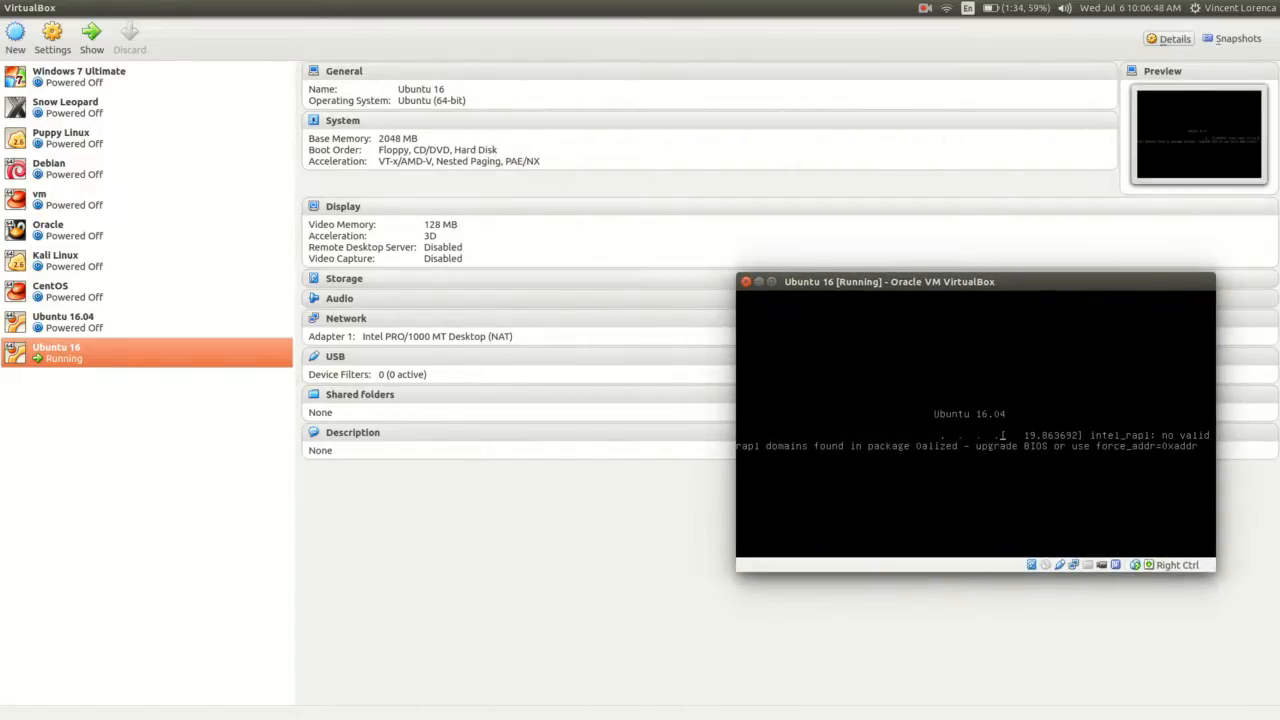
drag(934, 282, 716, 249)
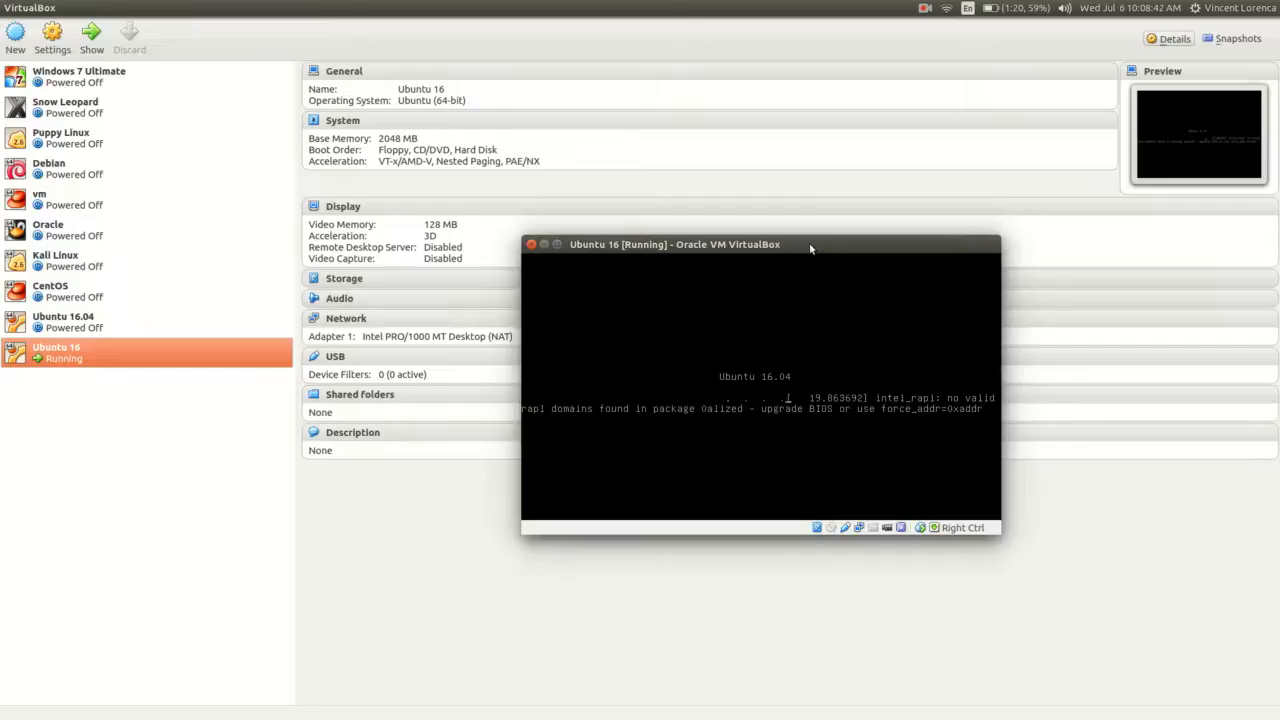
click(924, 8)
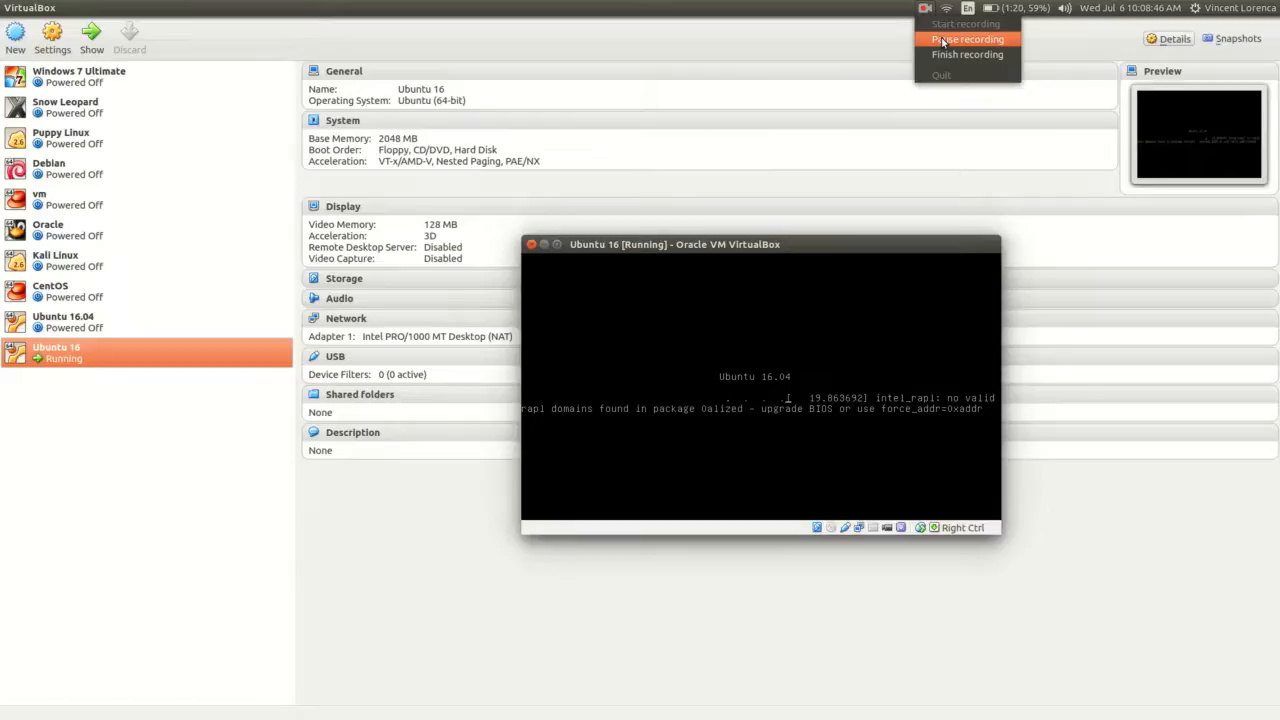
click(943, 40)
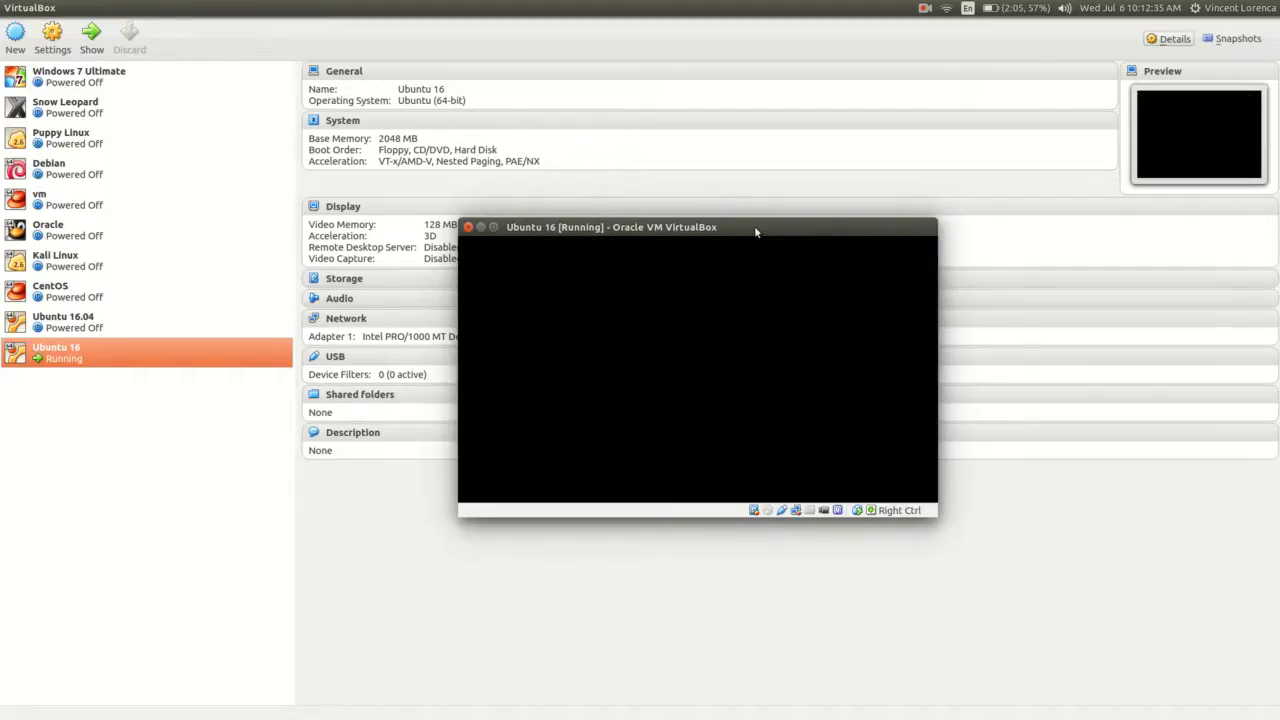
Log in to the installed Ubuntu 16.04 system by entering the account password.
drag(711, 171, 717, 132)
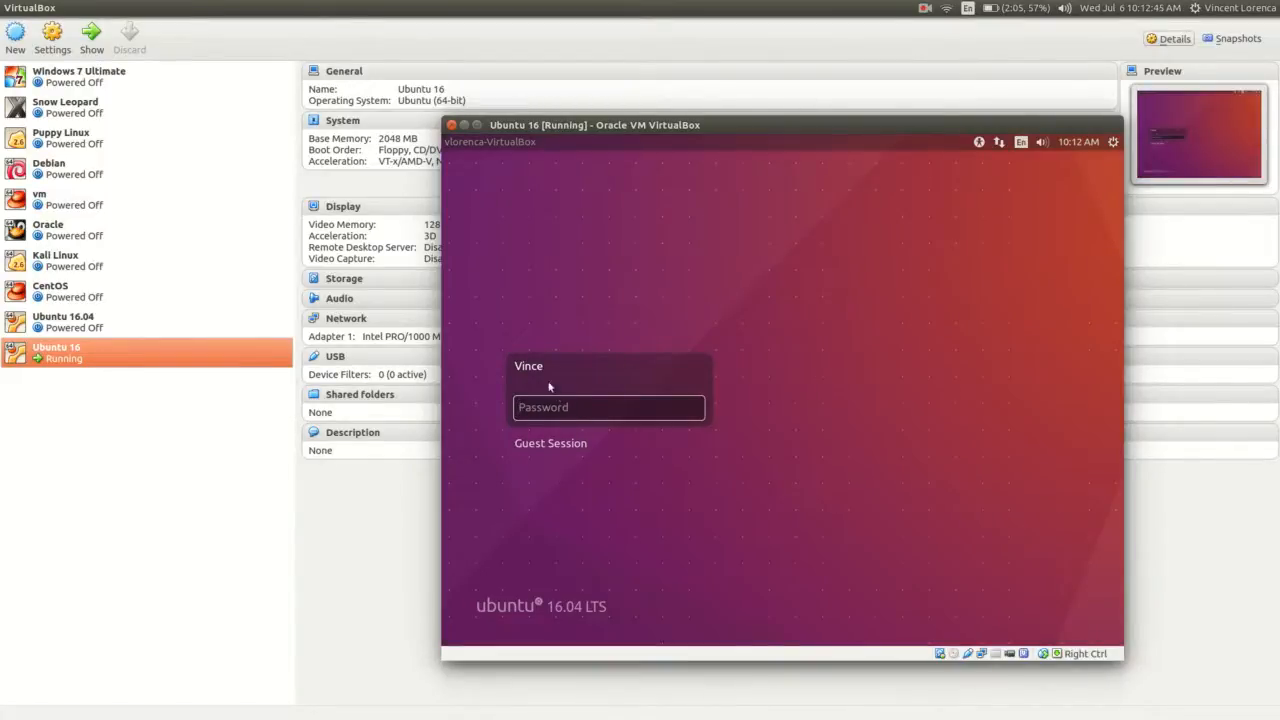
text(********)
key(Return)
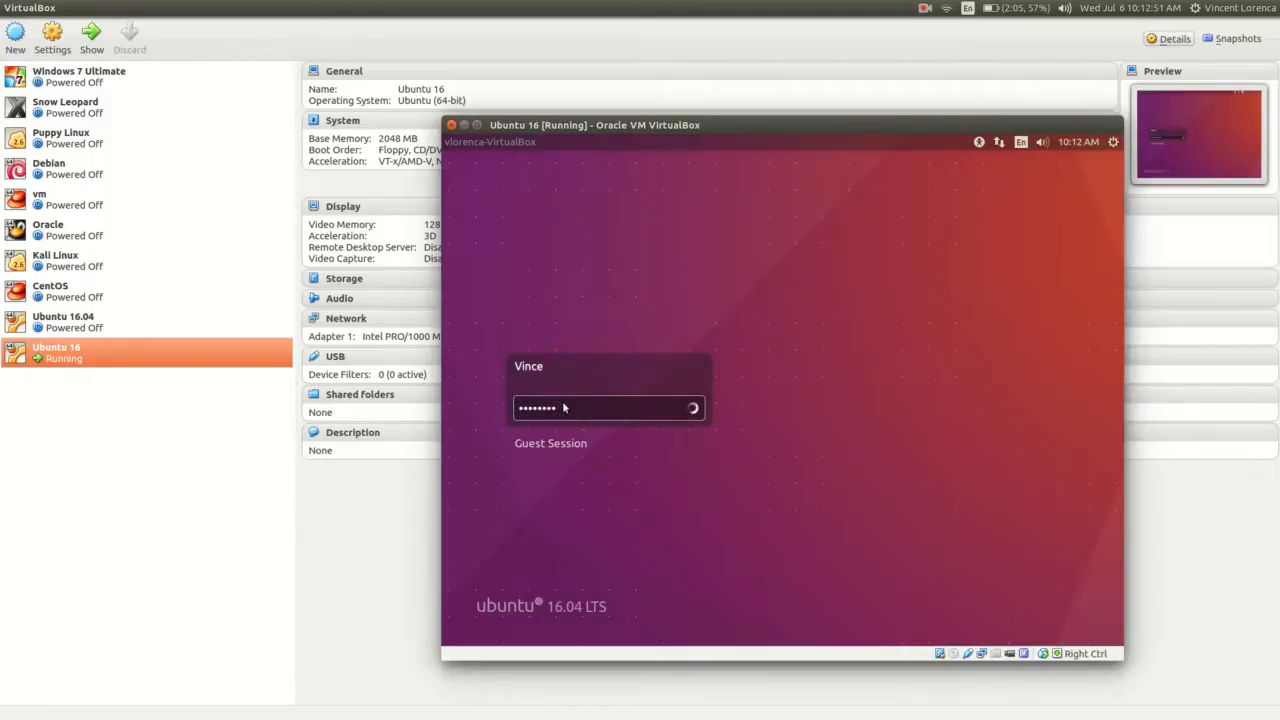
text(********)
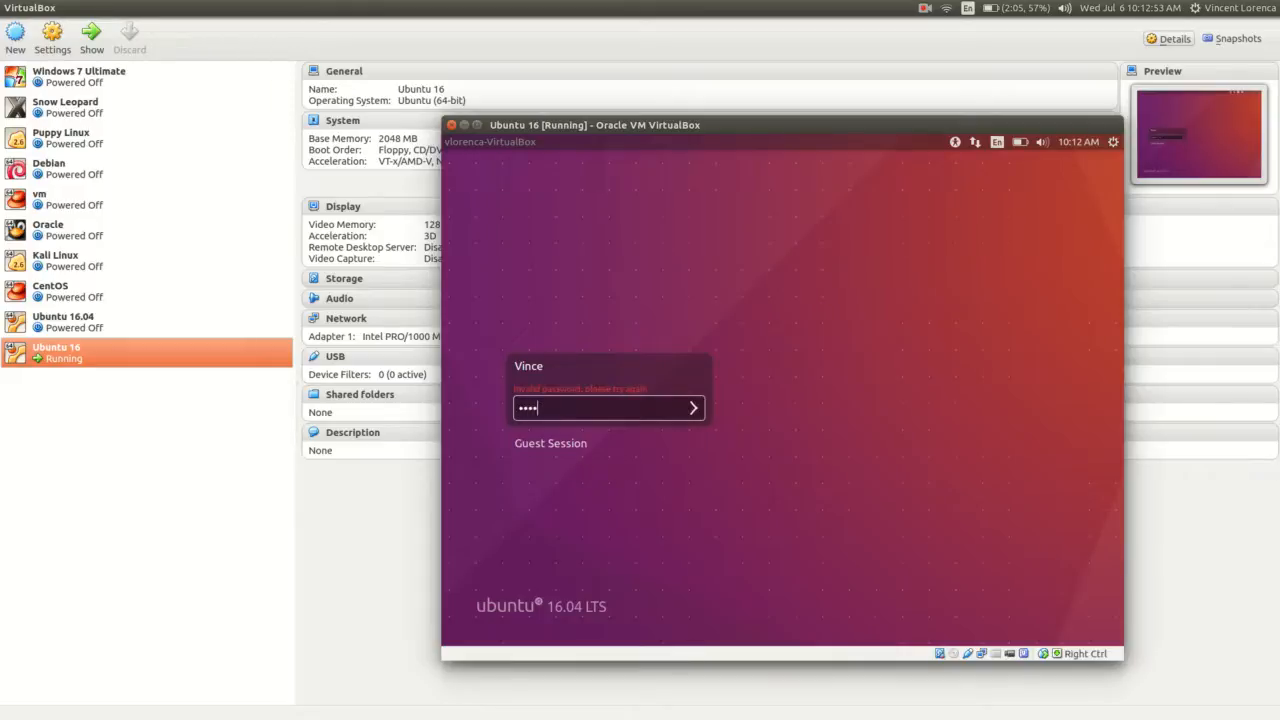
key(Return)
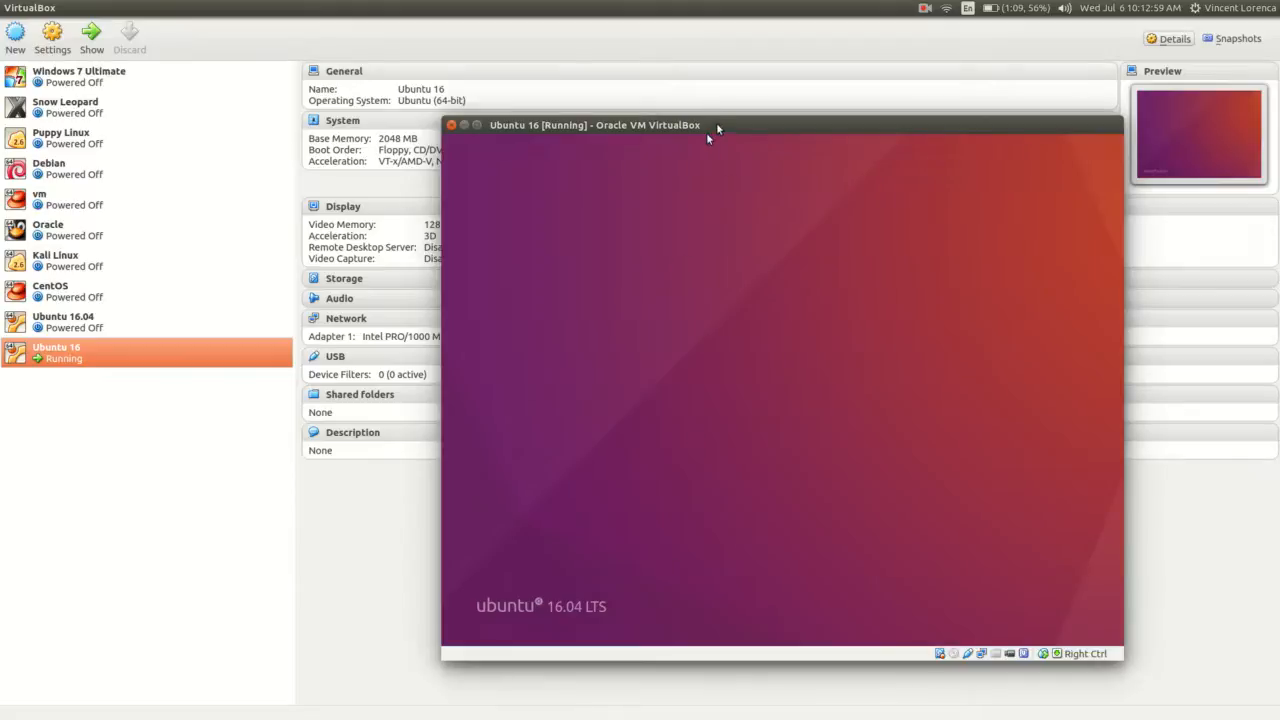
drag(717, 127, 643, 129)
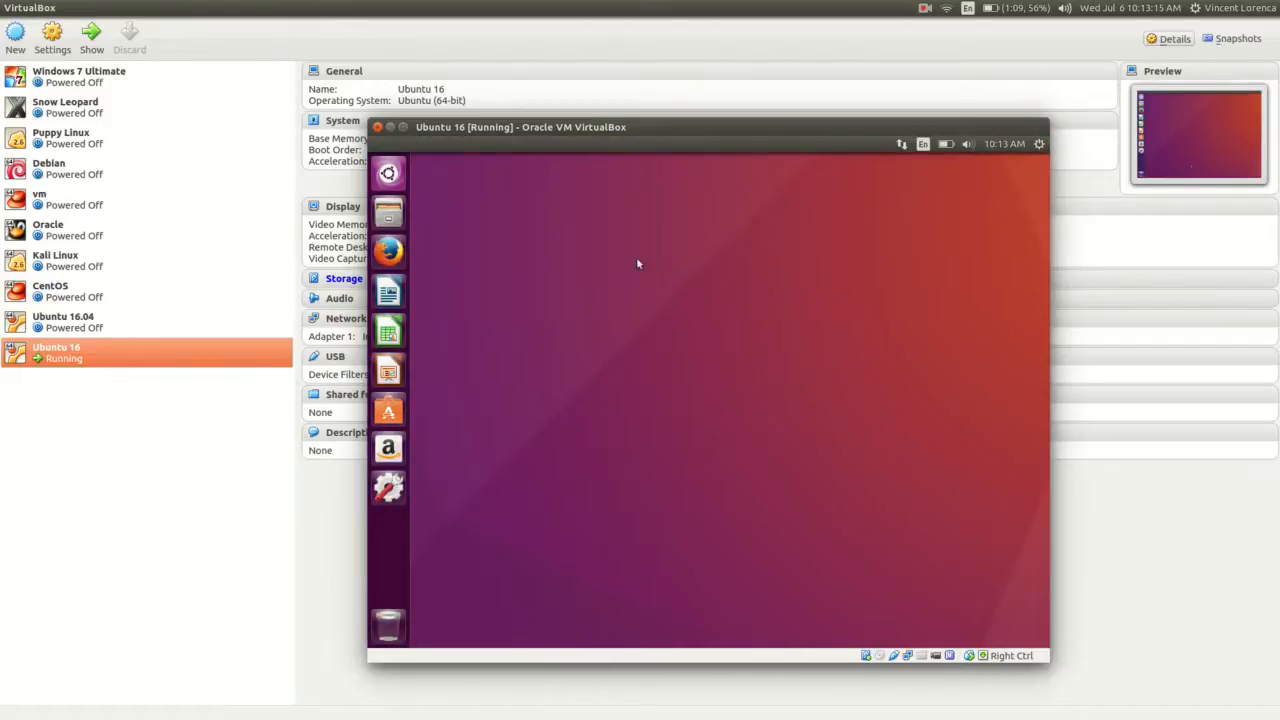
drag(578, 135, 575, 143)
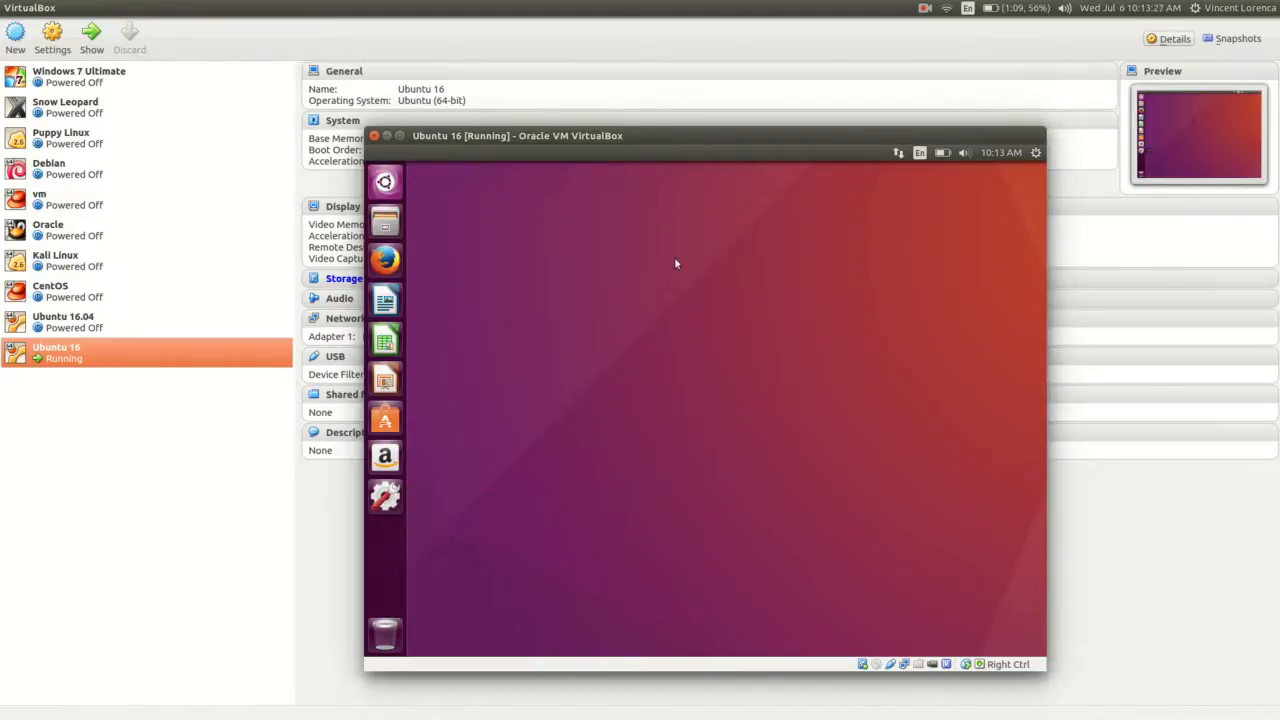
drag(754, 140, 762, 125)
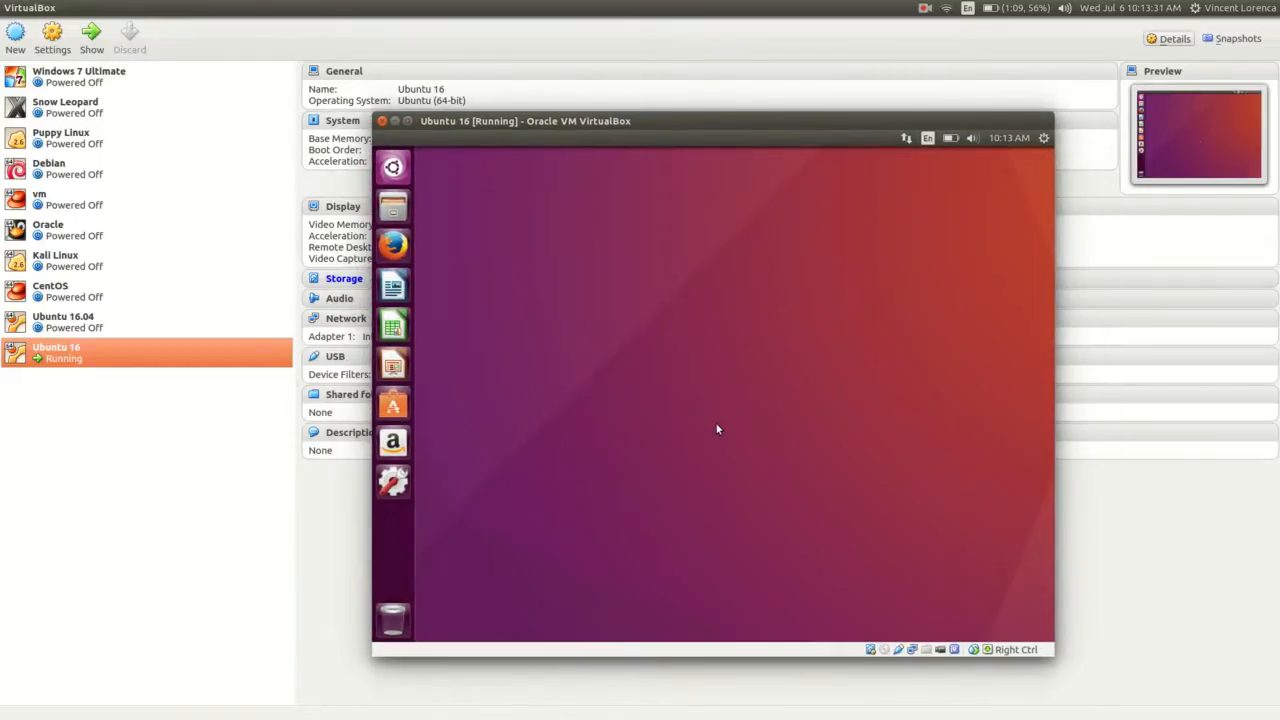
drag(689, 128, 700, 125)
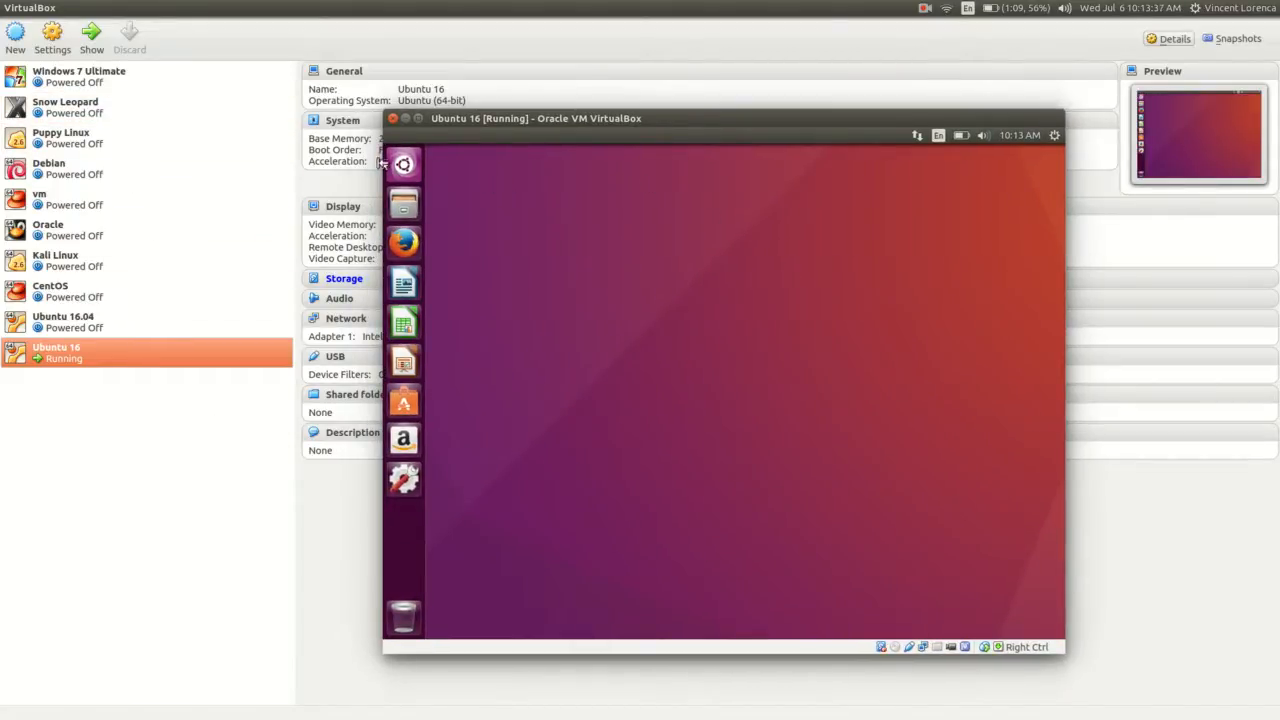
click(585, 505)
drag(577, 122, 551, 121)
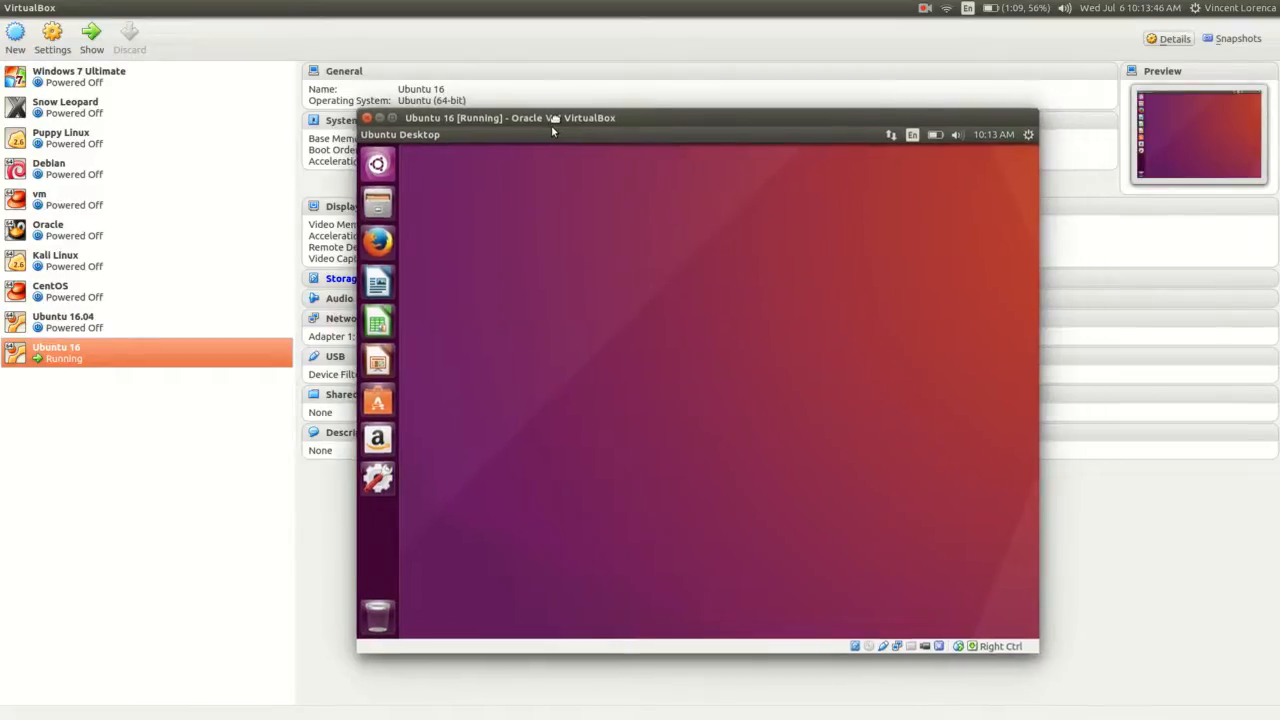
Search for "term" in Ubuntu, open the Terminal application, and center its window on the virtual desktop.
click(380, 165)
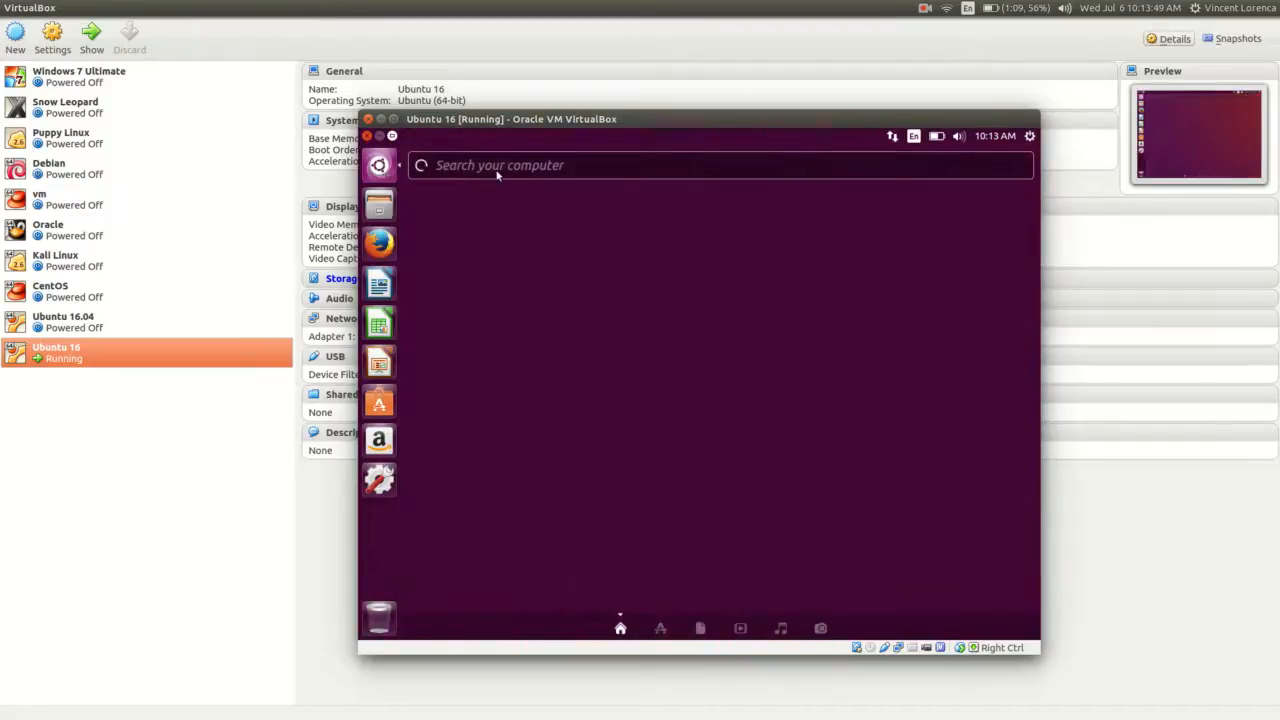
text(term)
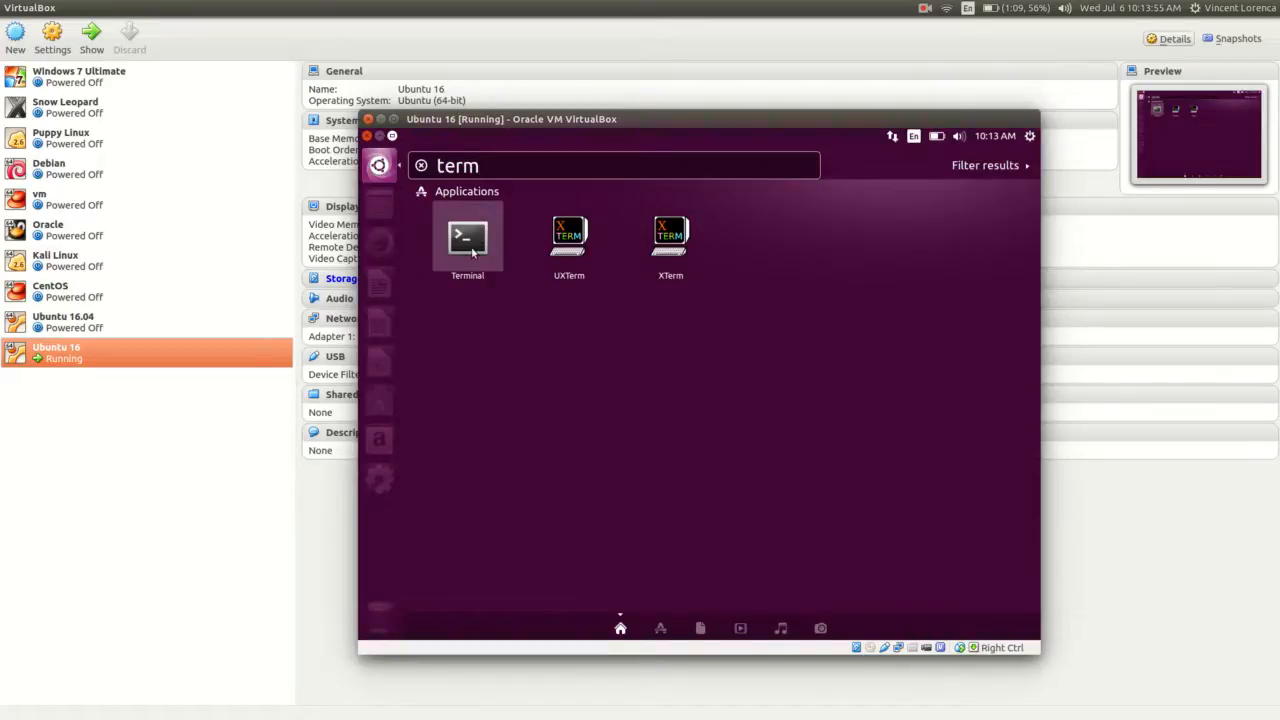
click(474, 252)
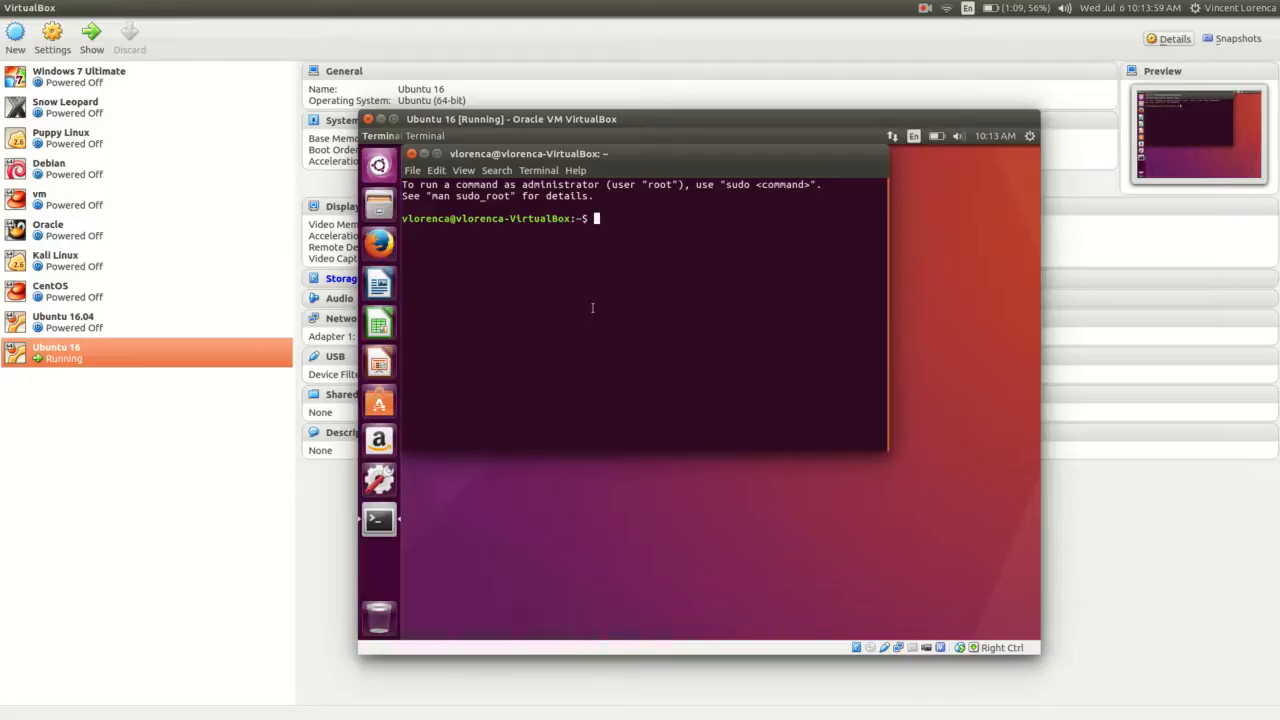
drag(533, 157, 650, 251)
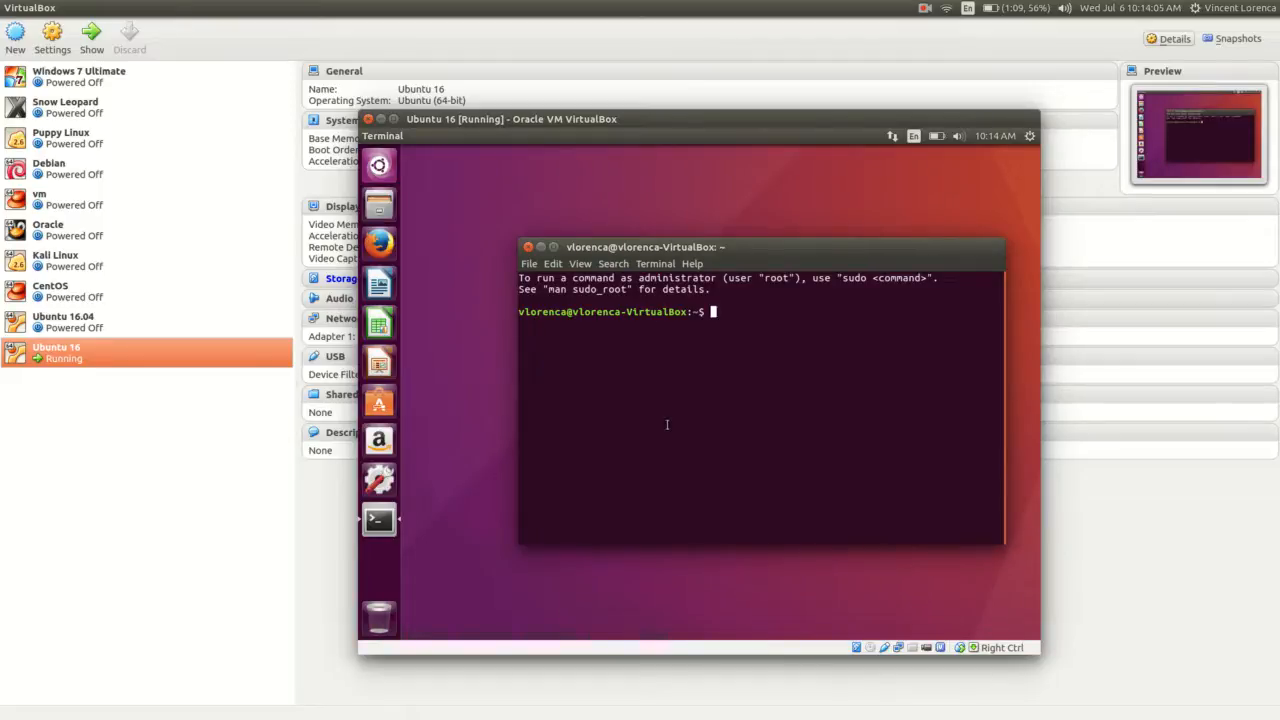
drag(752, 250, 700, 233)
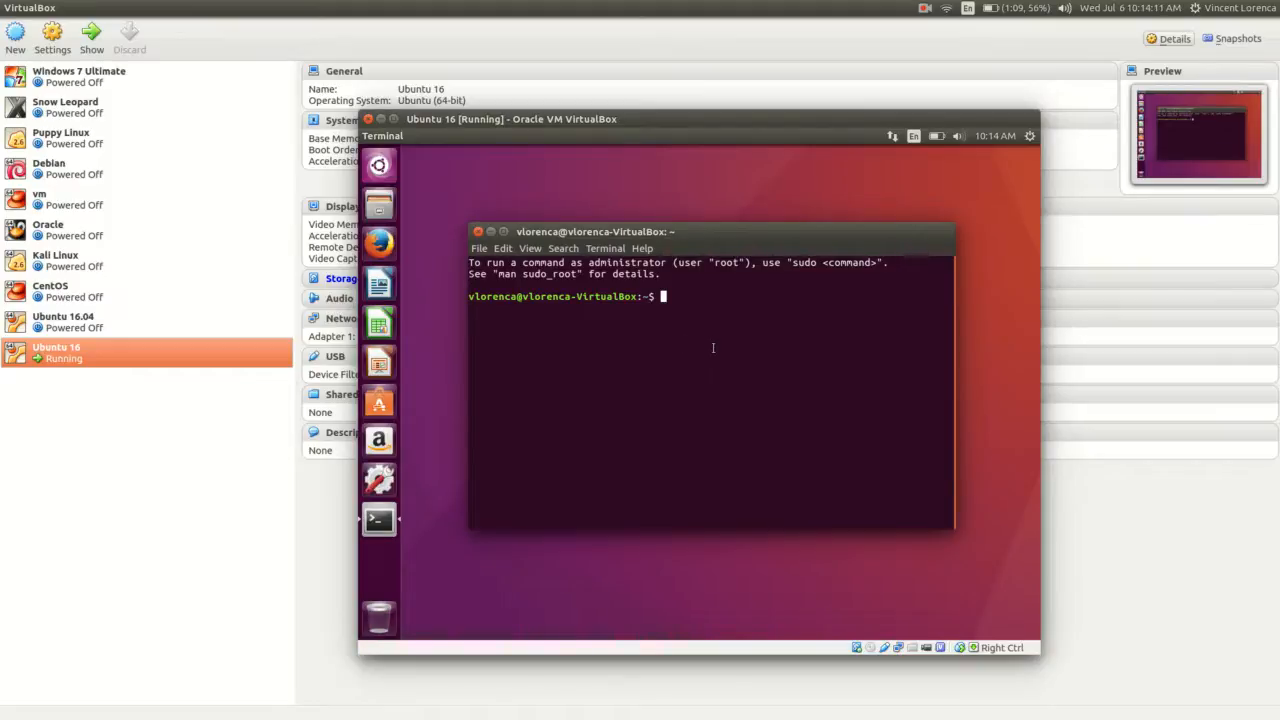
Try to set a root password by running "sudo root passwd" in the terminal and submitting the account password.
text(su)
key(BackSpace)
text(do )
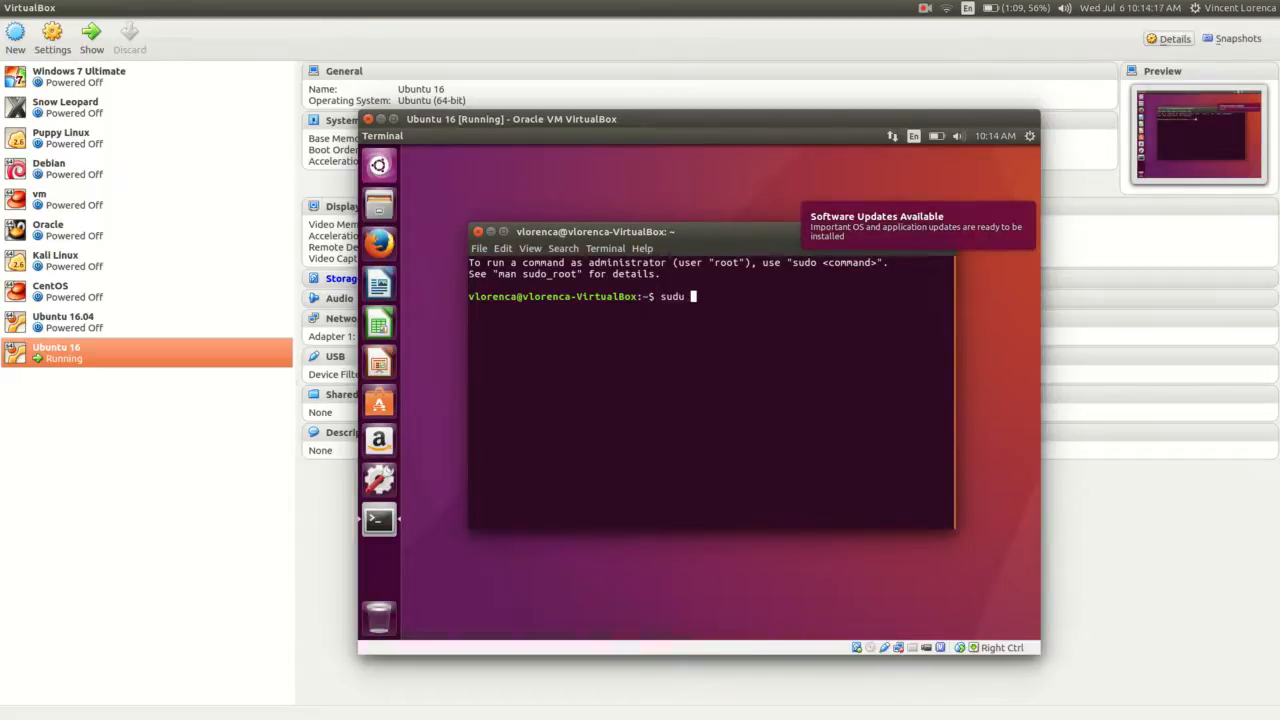
text(su -)
key(BackSpace)
key(BackSpace)
key(BackSpace)
key(BackSpace)
key(BackSpace)
key(BackSpace)
text(o)
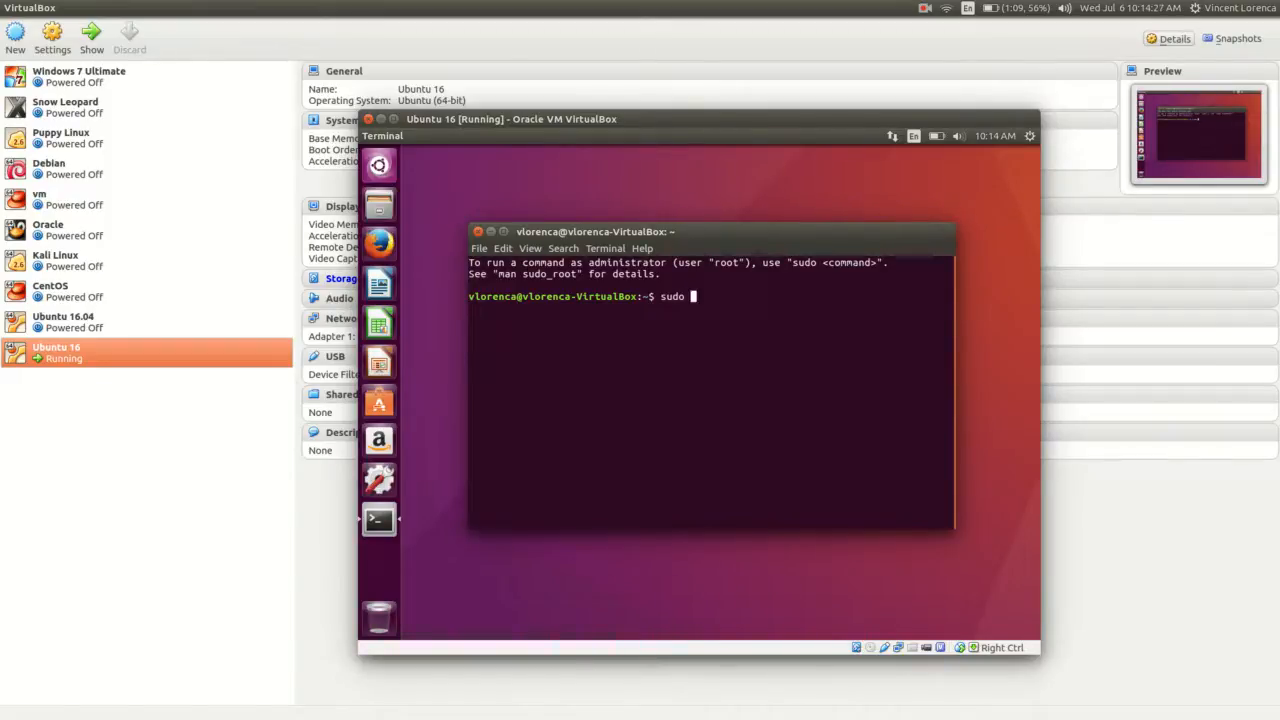
text( root passwd)
key(Return)
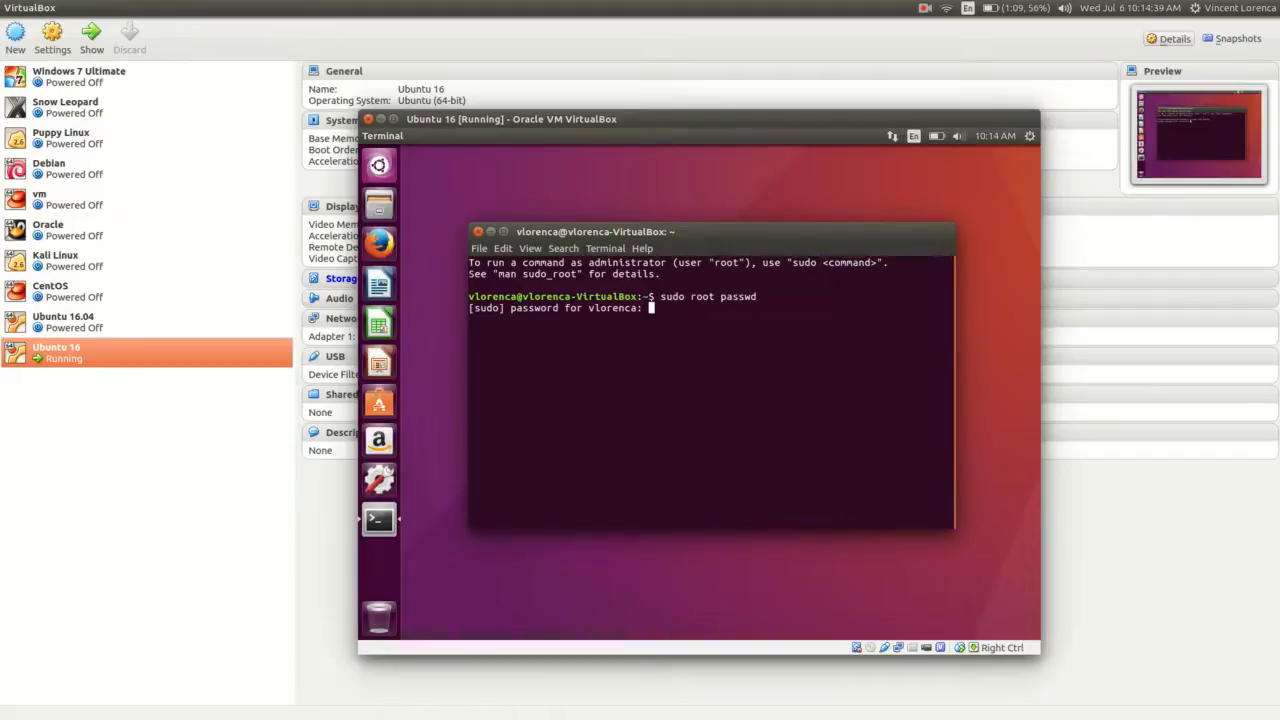
key(Return)
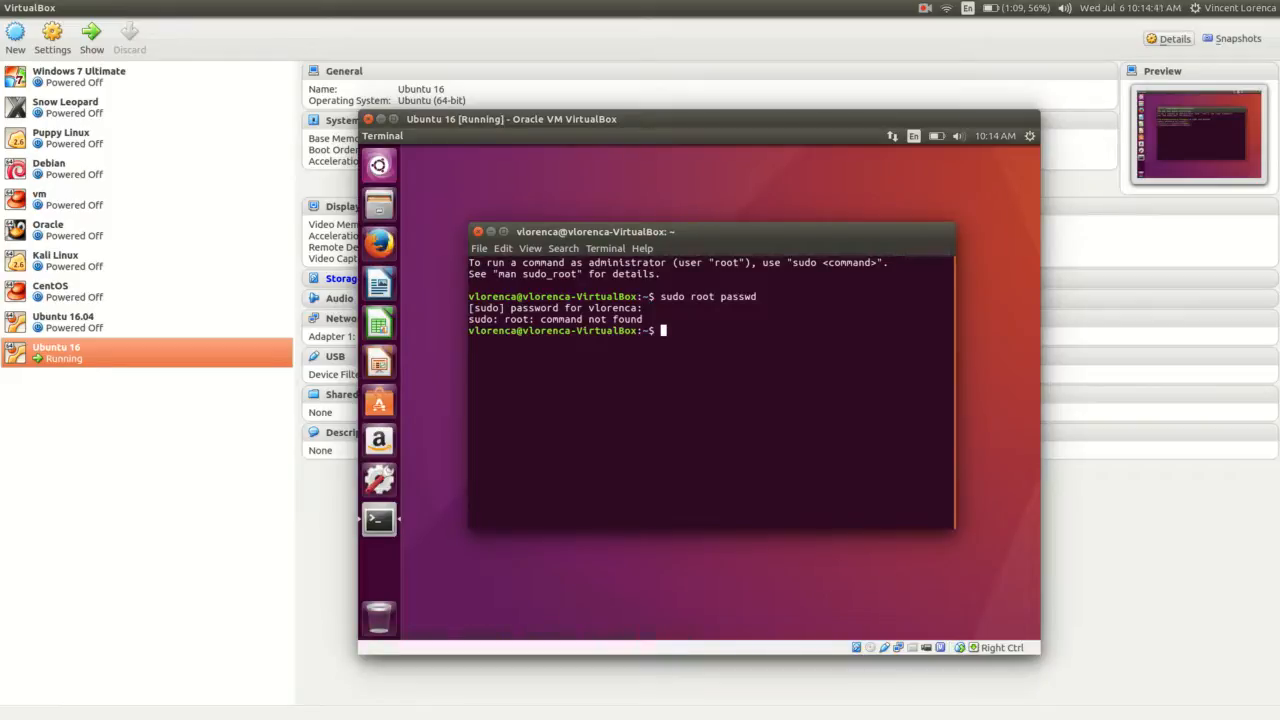
drag(732, 230, 720, 235)
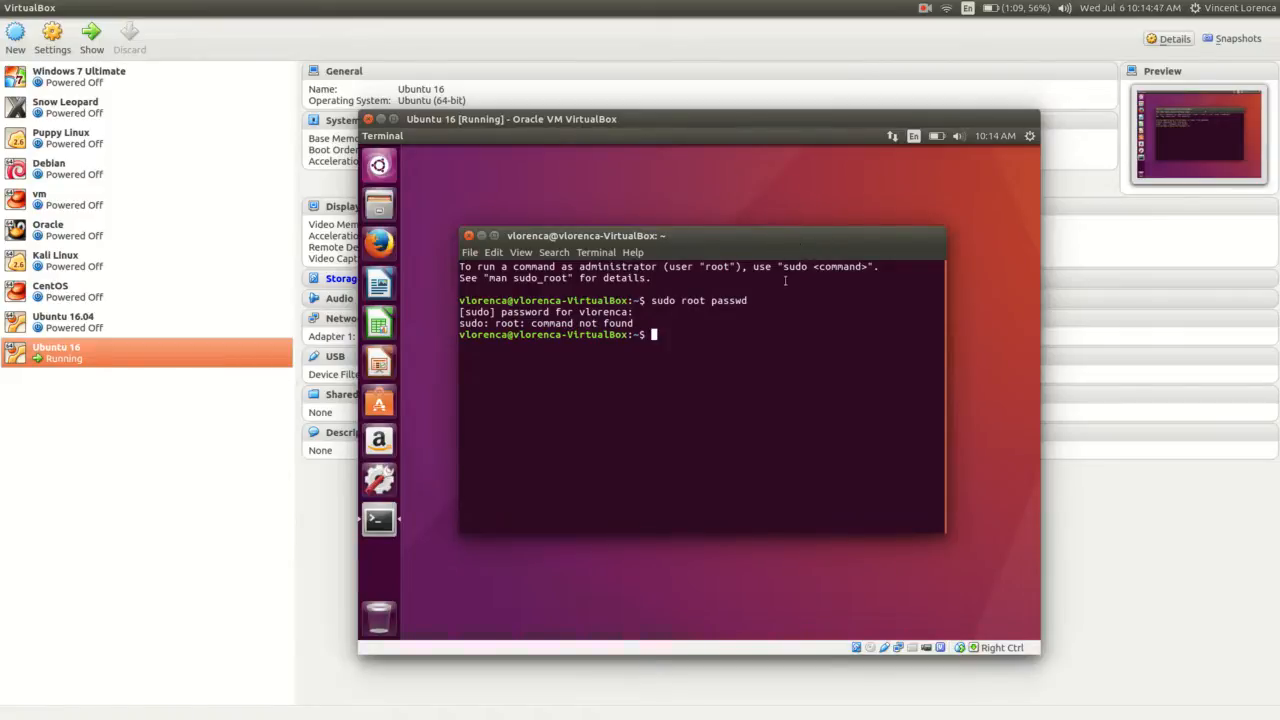
click(664, 612)
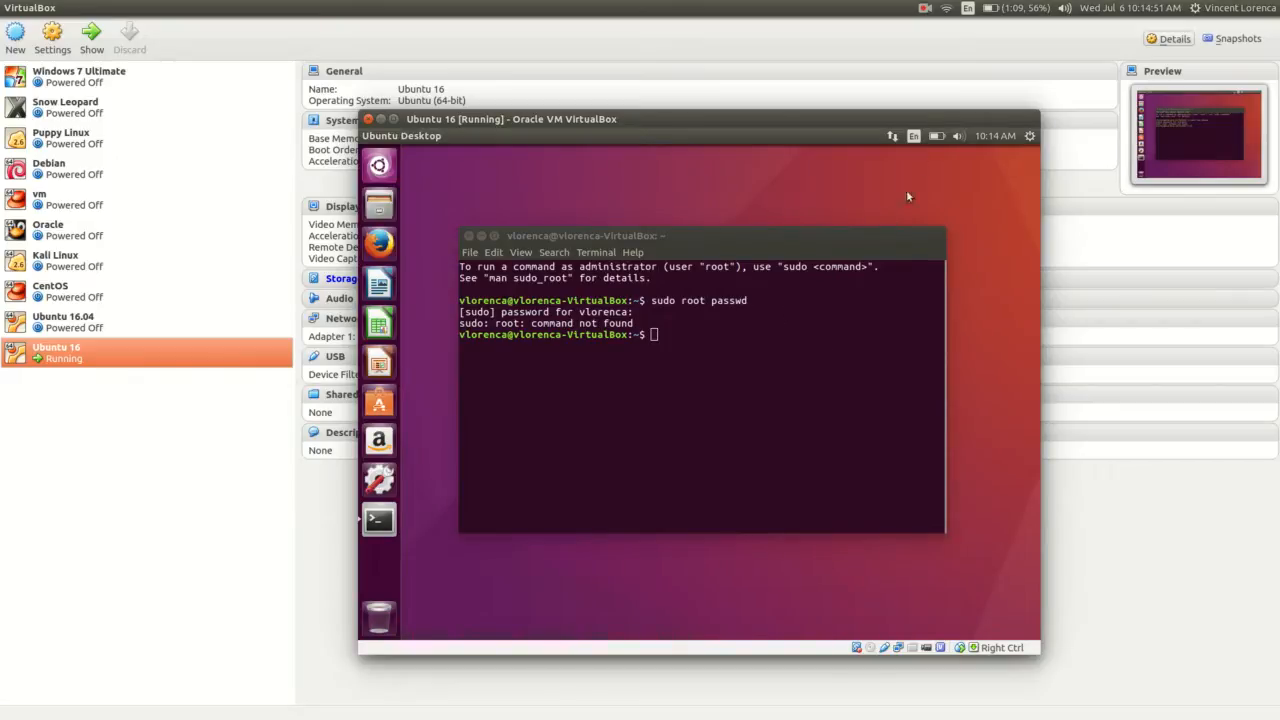
click(927, 10)
click(838, 247)
mouse_move(683, 127)
mouse_down()
mouse_move(754, 128)
mouse_move(704, 130)
mouse_up()
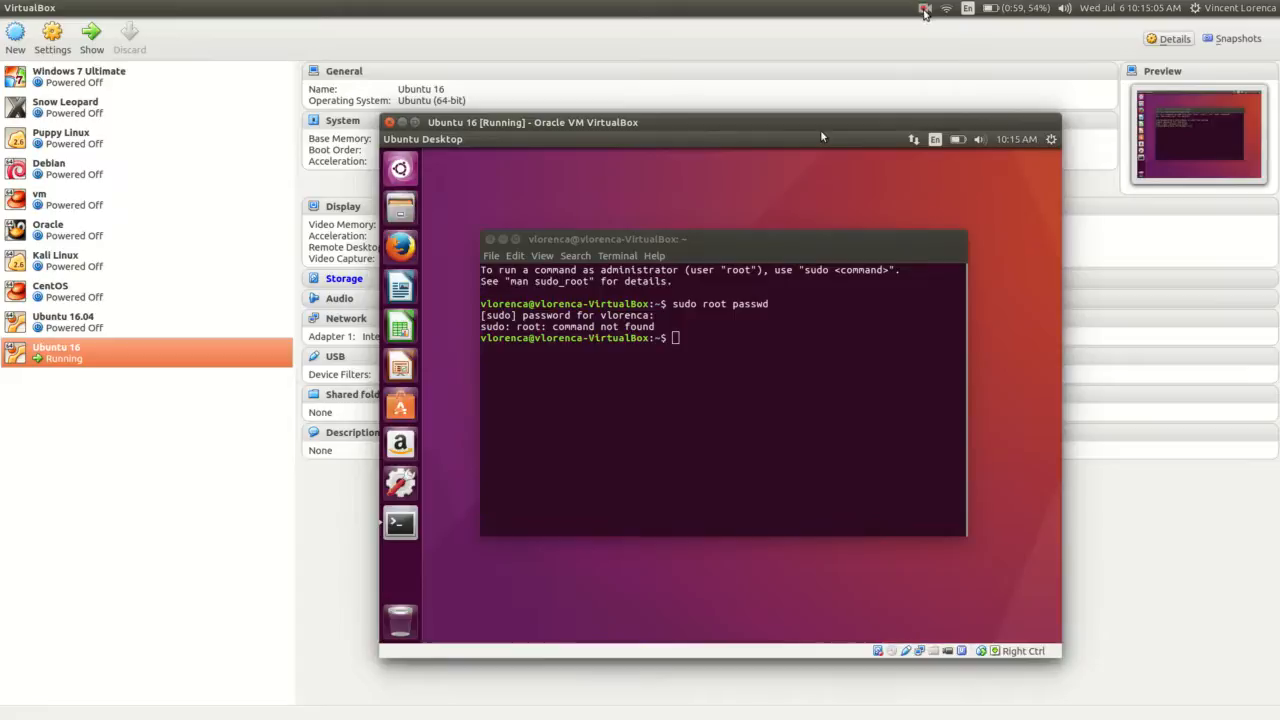
click(926, 9)
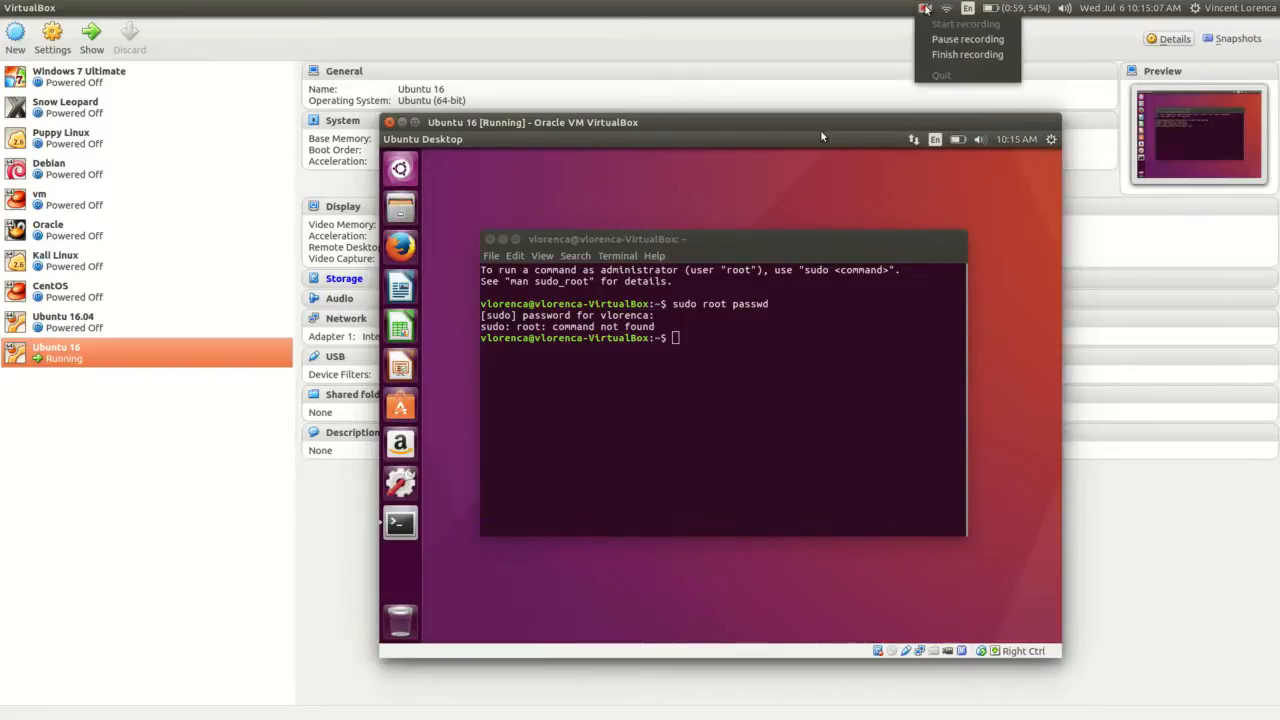